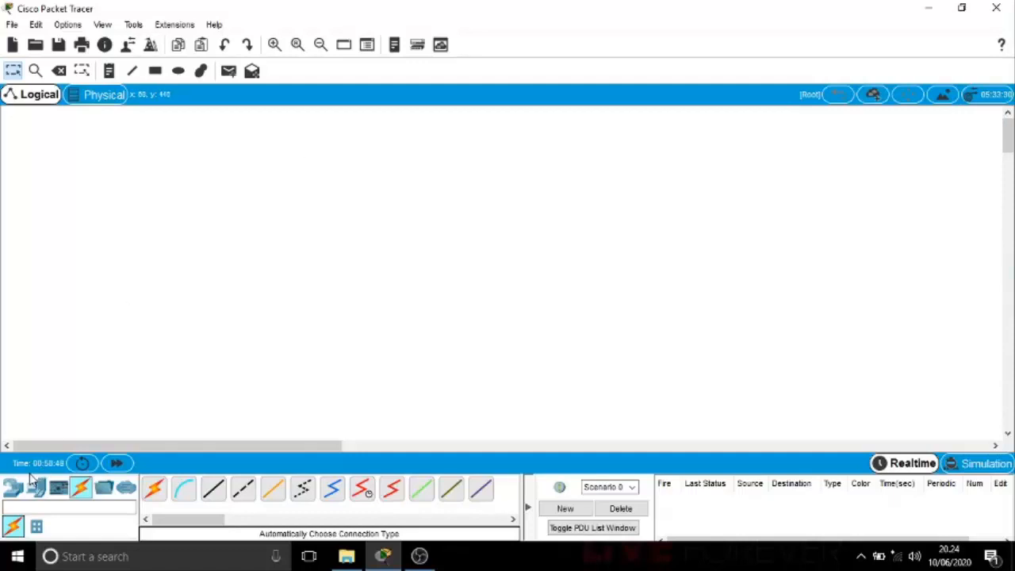
- Place an 1841 router in the upper middle of the logical workspace
click(14, 492)
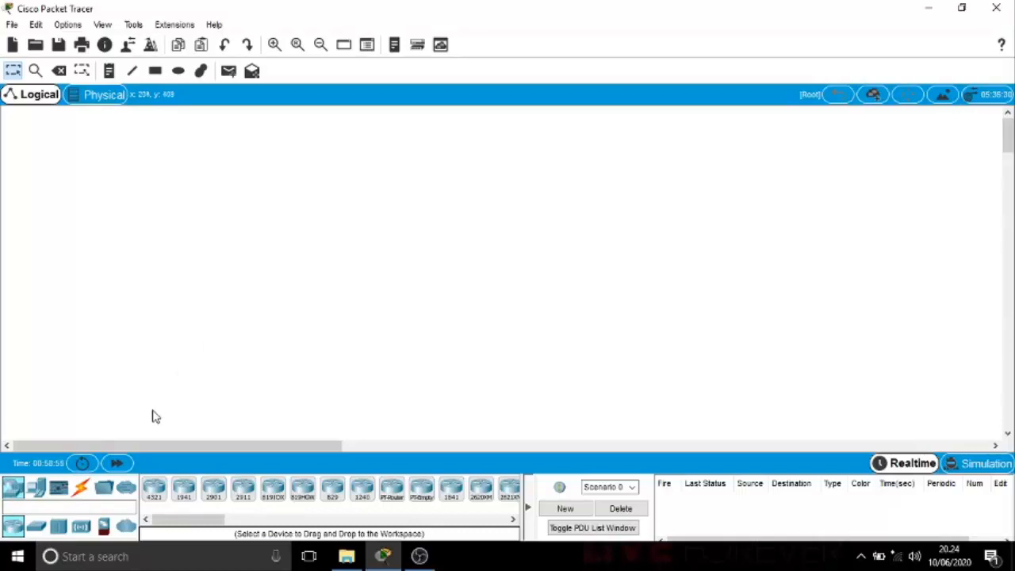
click(451, 496)
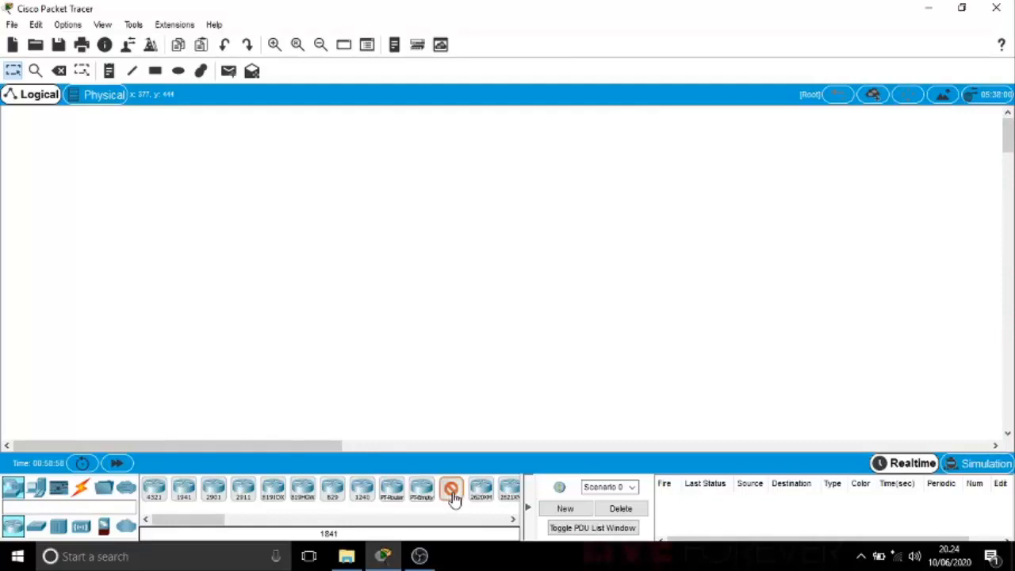
click(528, 181)
drag(530, 184, 553, 179)
click(561, 222)
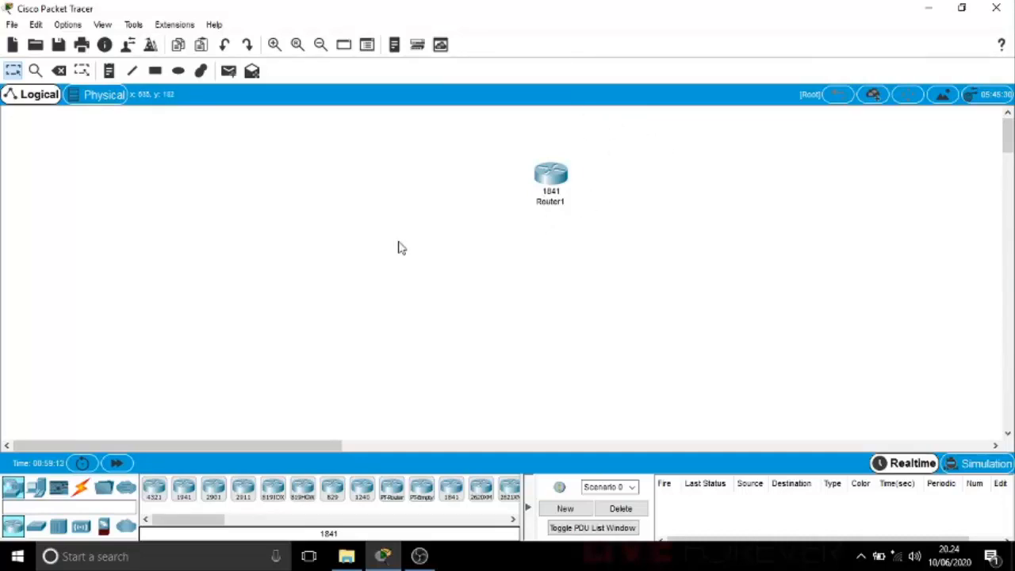
- Add a 2960-24TT switch to the left of the 1841 router, level with it
click(36, 529)
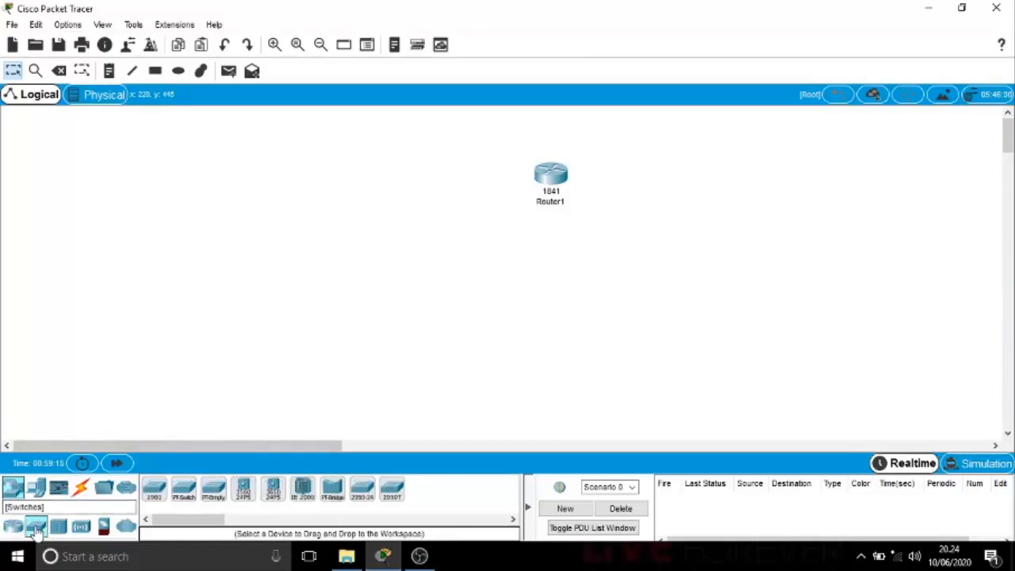
click(154, 495)
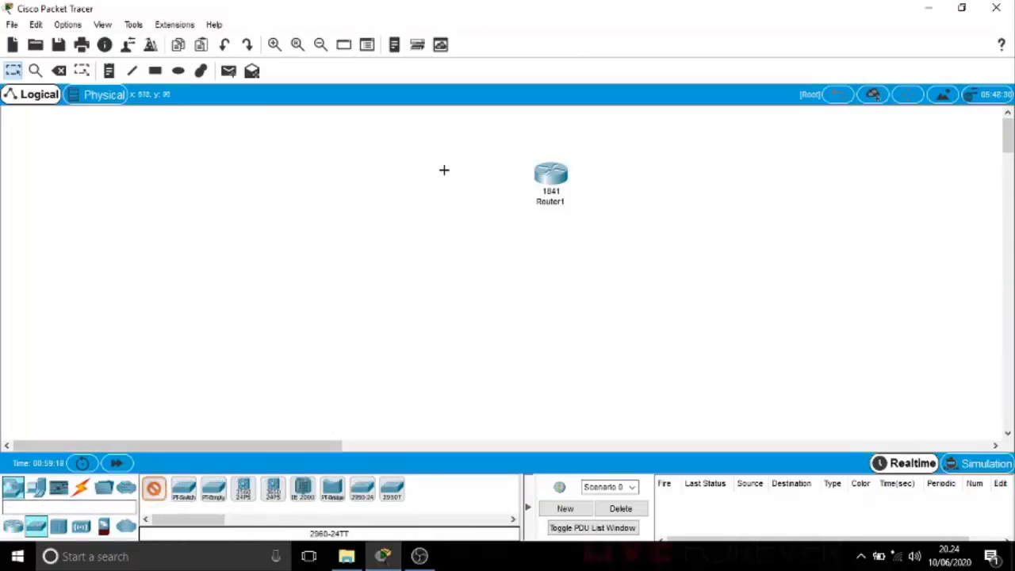
click(401, 175)
drag(402, 172, 405, 176)
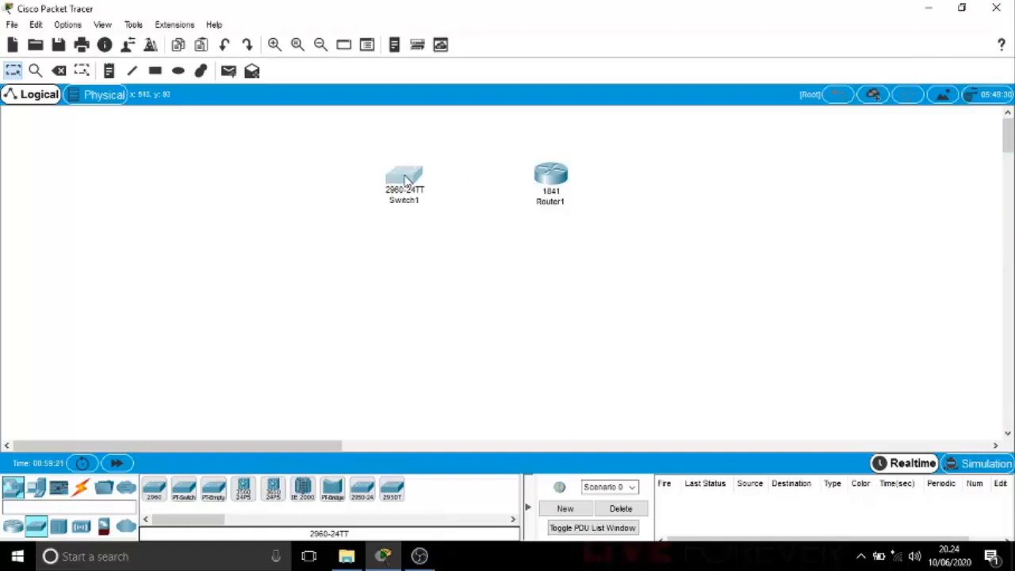
- Add a PC-PT to the left of the switch and shift the router slightly closer to the switch
click(36, 487)
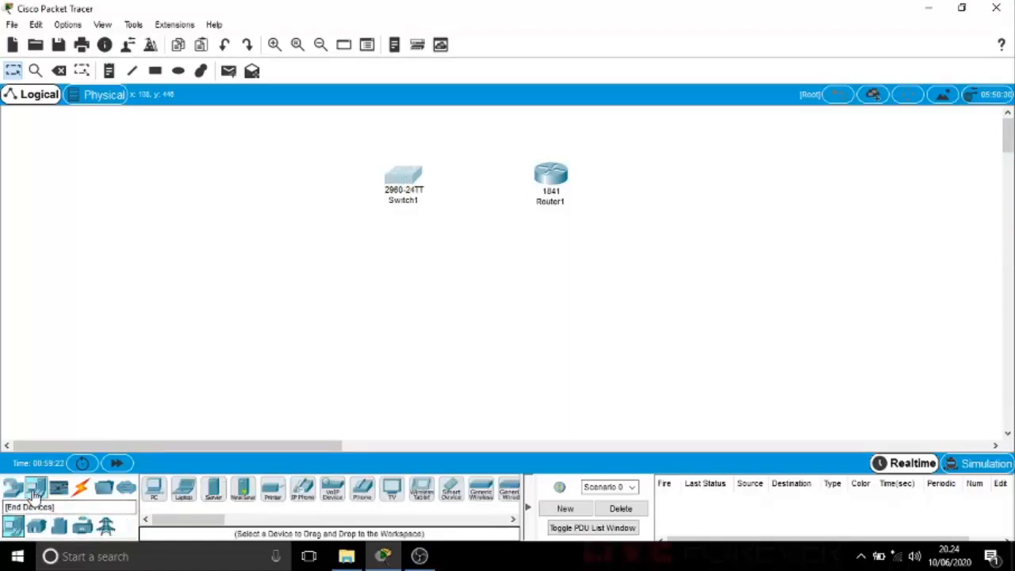
click(158, 487)
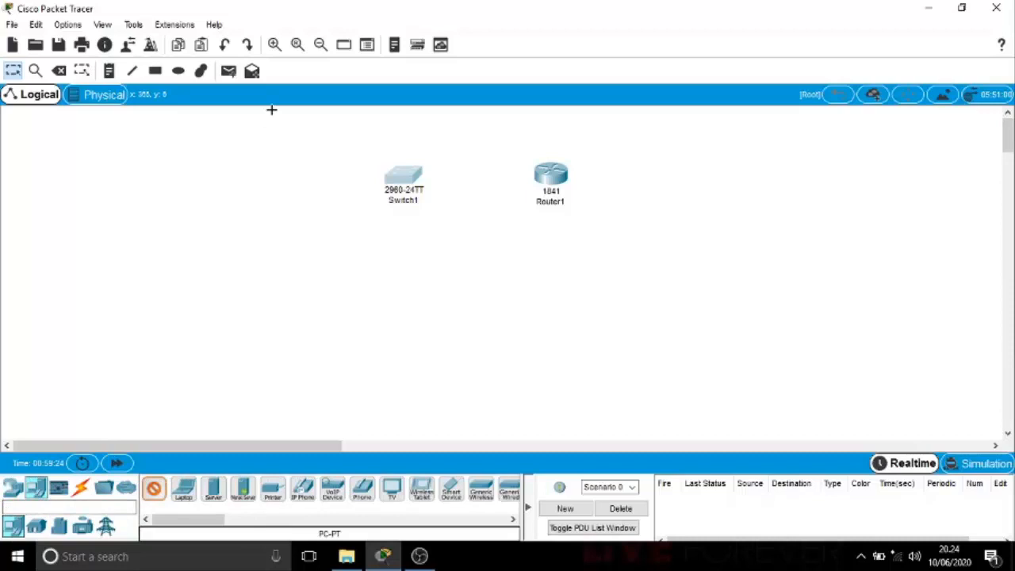
click(253, 169)
drag(254, 173, 269, 176)
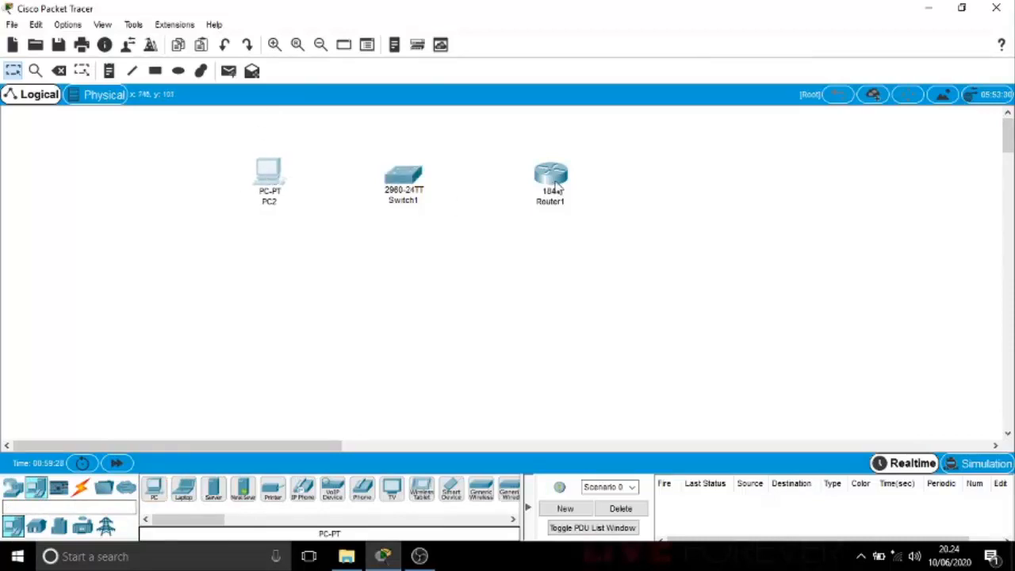
drag(559, 189, 547, 193)
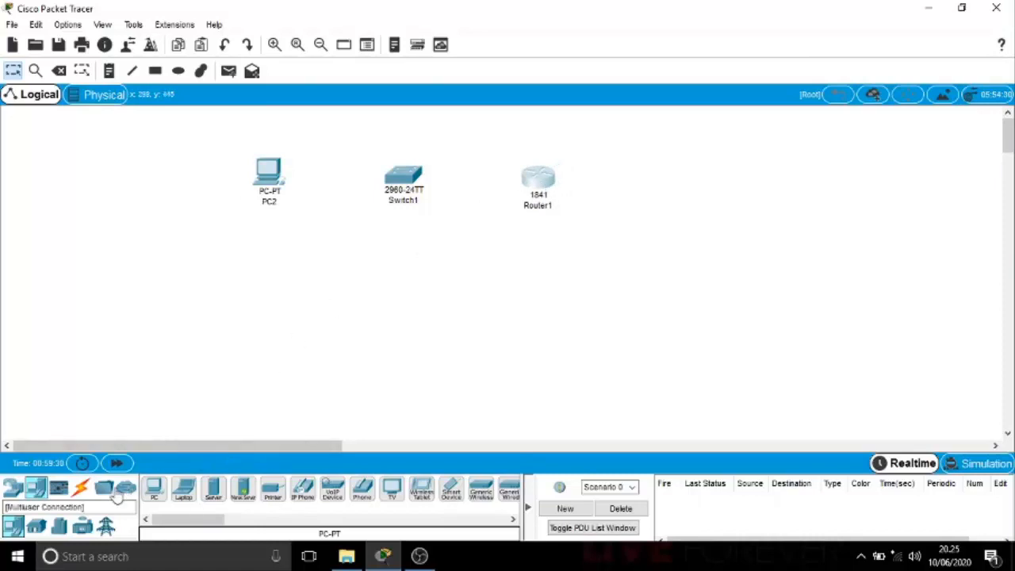
- Connect the router to the switch and the switch to the PC using the automatically chosen connection type
click(82, 489)
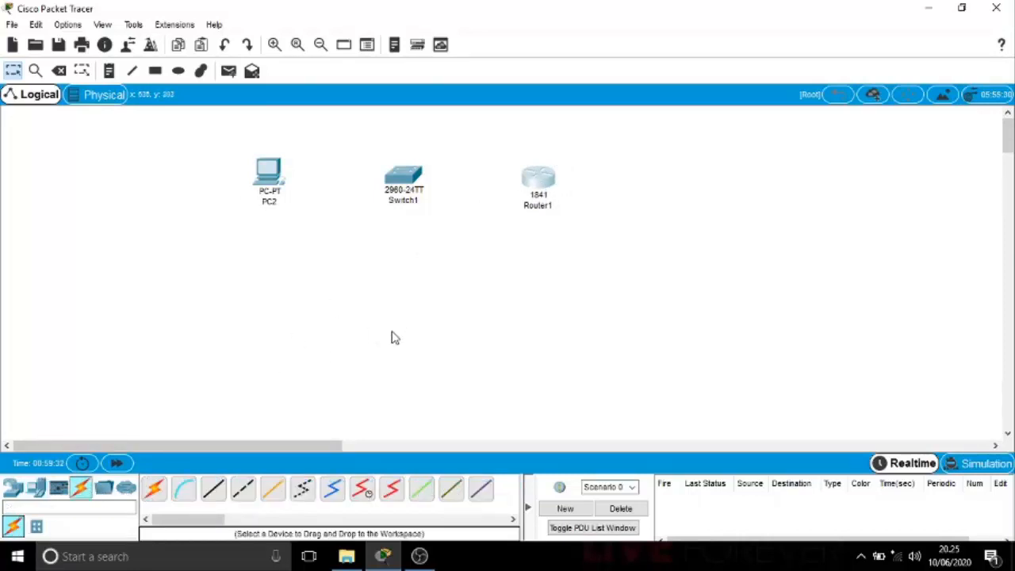
click(154, 489)
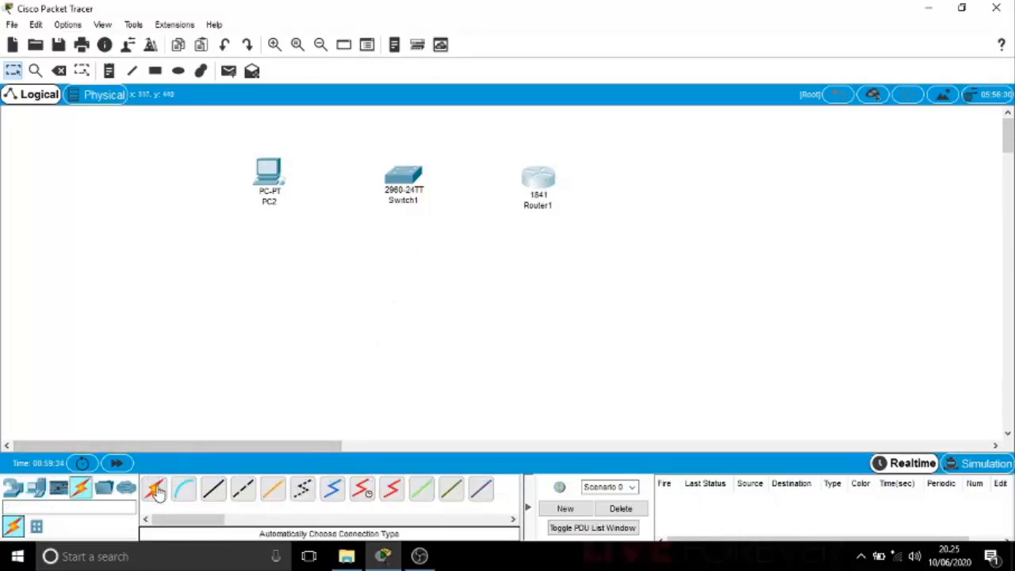
click(536, 188)
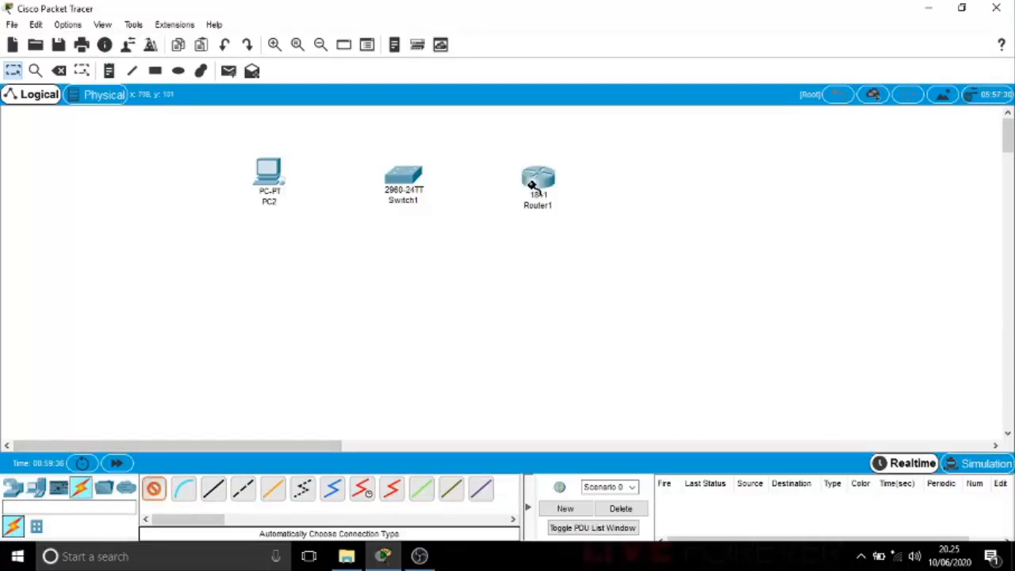
click(403, 177)
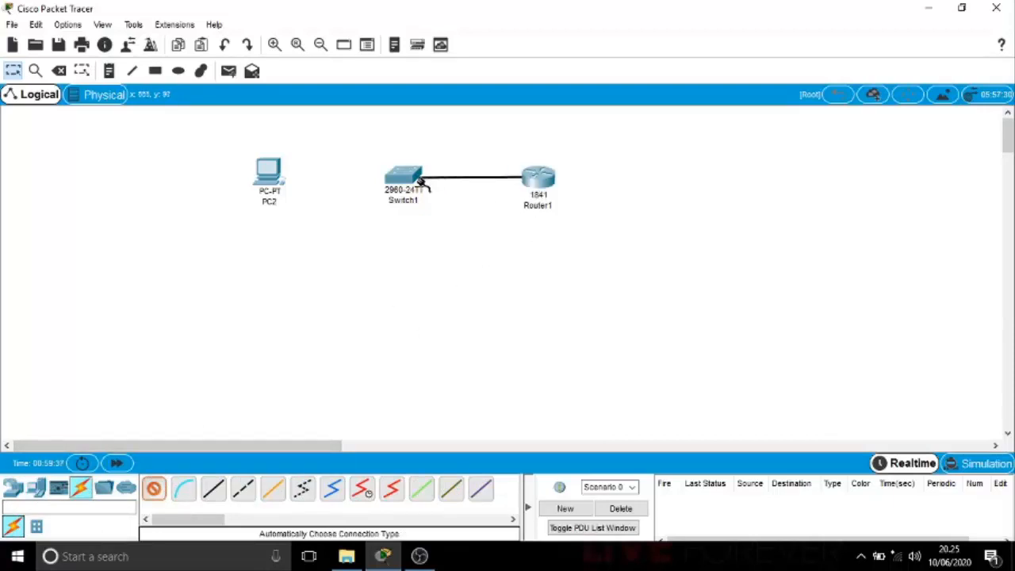
click(154, 489)
click(403, 177)
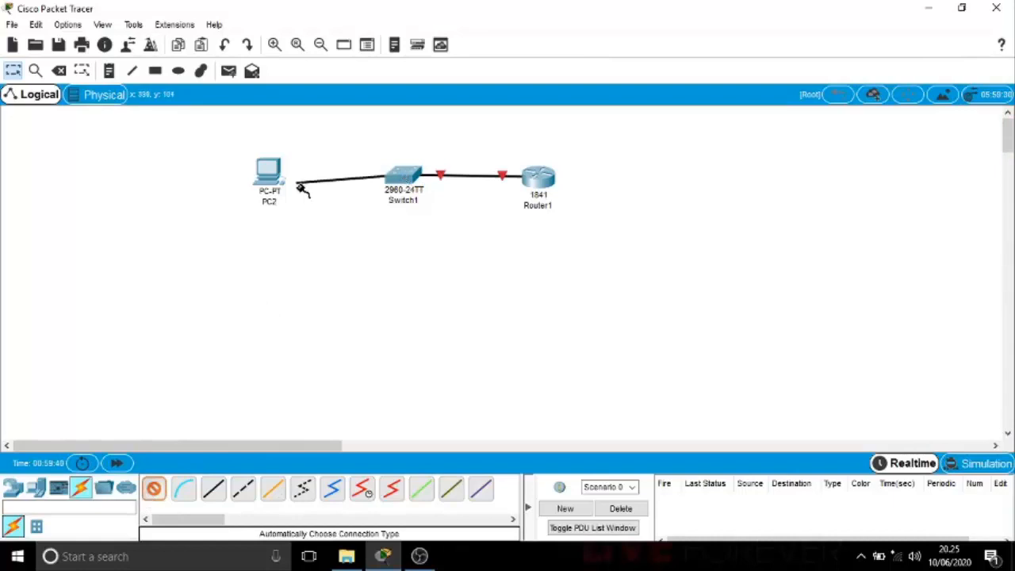
click(273, 176)
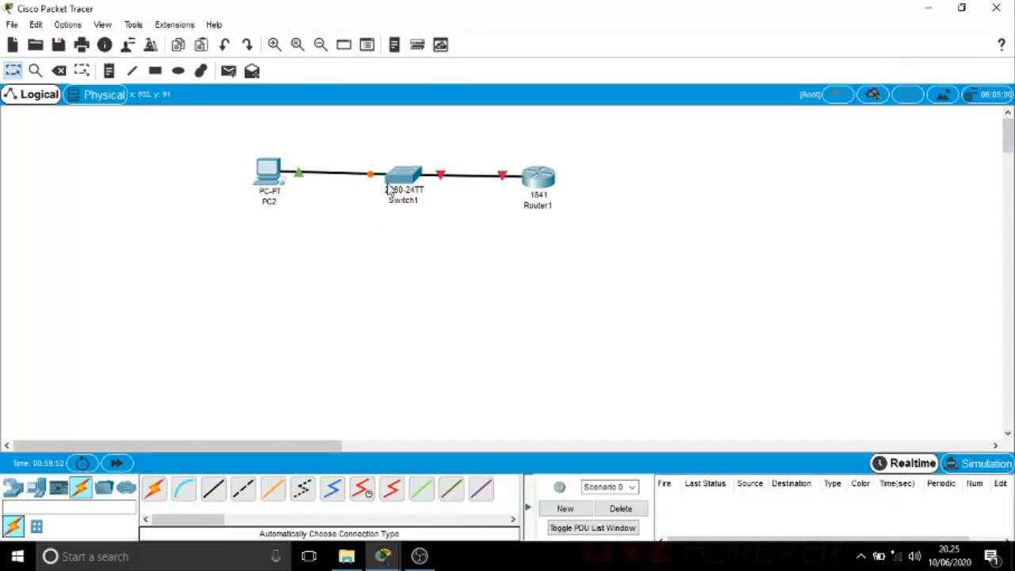
- Add an AccessPoint-PT wireless device directly below the switch
click(15, 493)
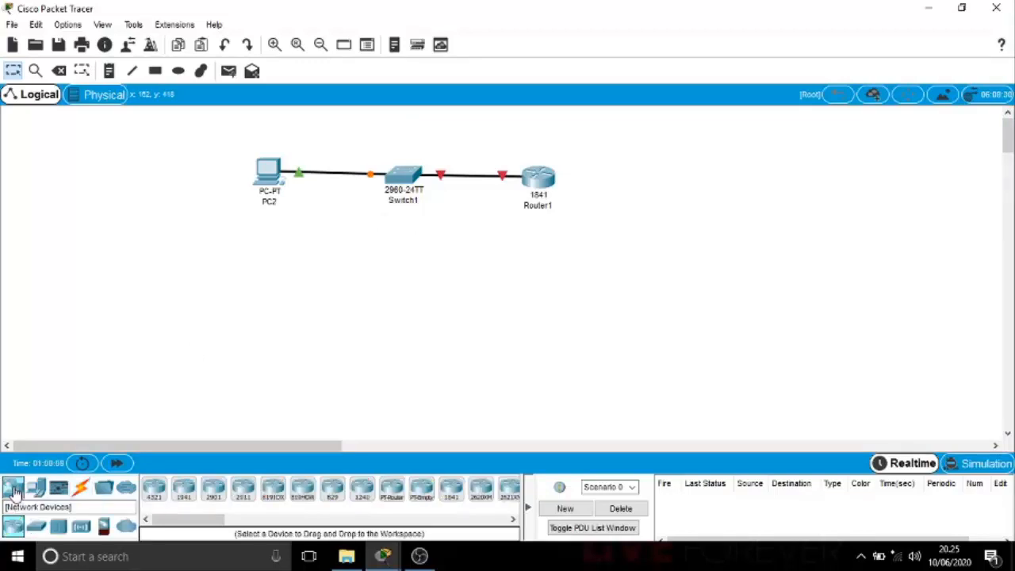
click(37, 491)
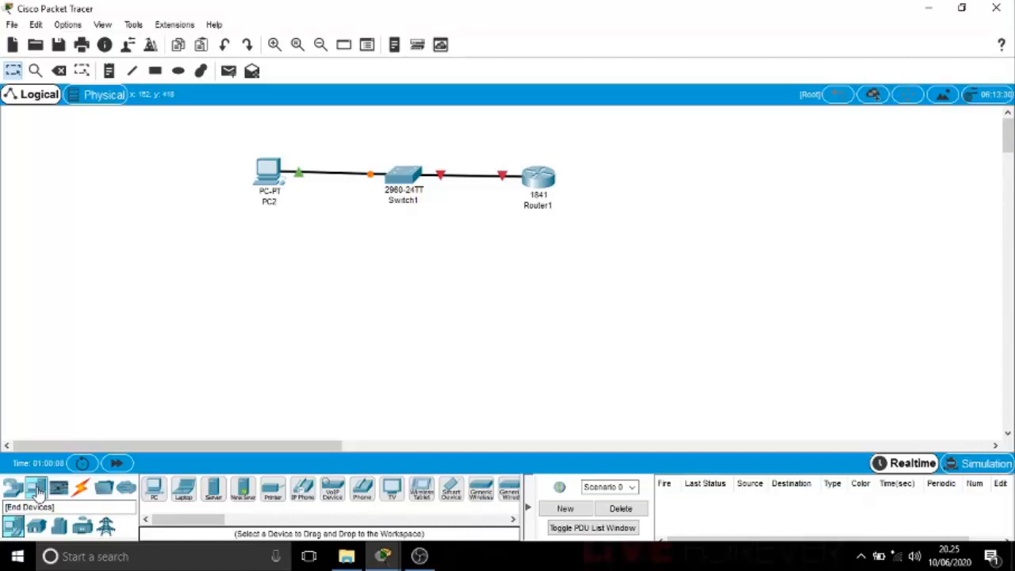
click(13, 487)
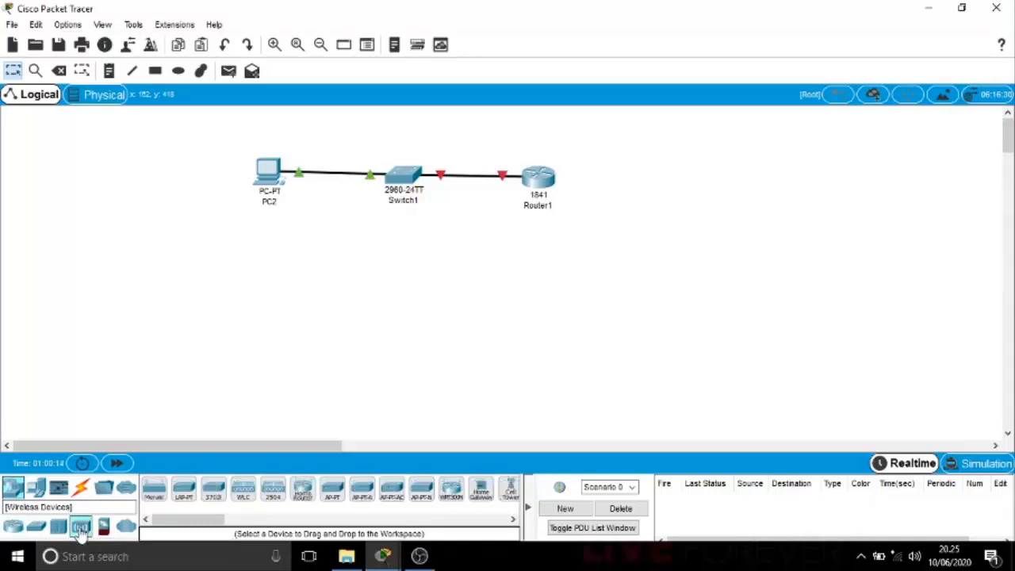
click(80, 530)
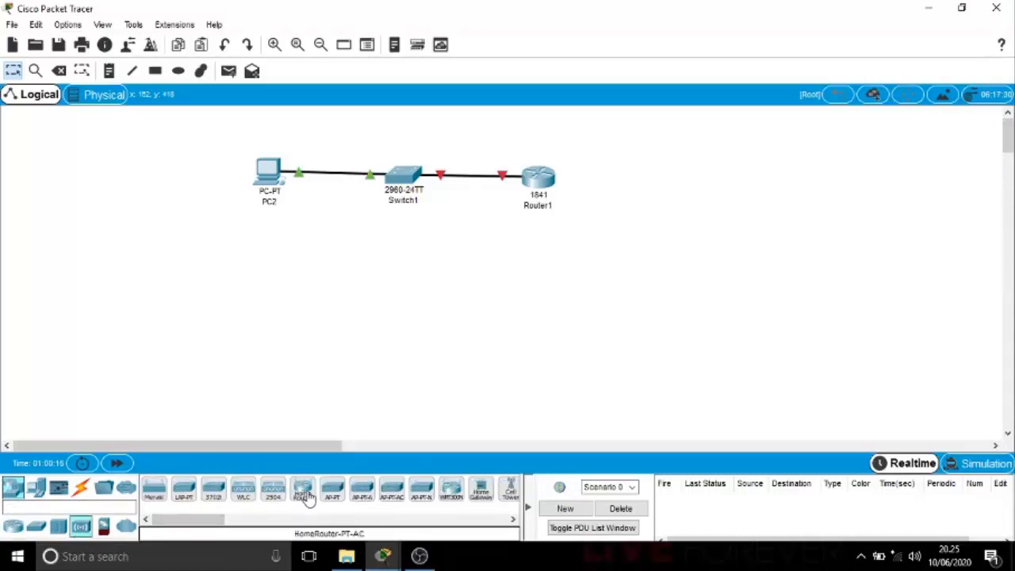
click(337, 498)
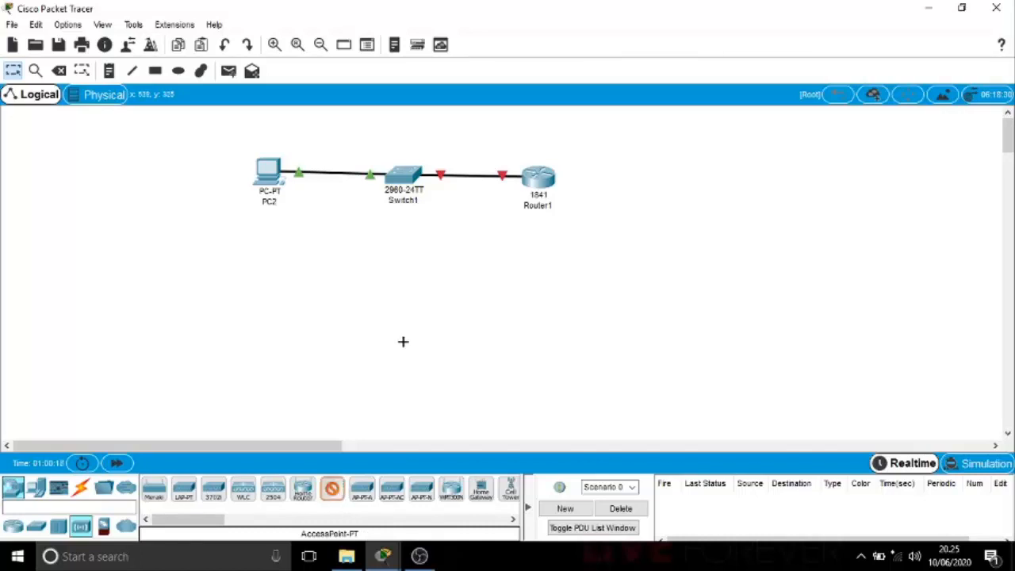
click(411, 273)
drag(411, 272, 403, 267)
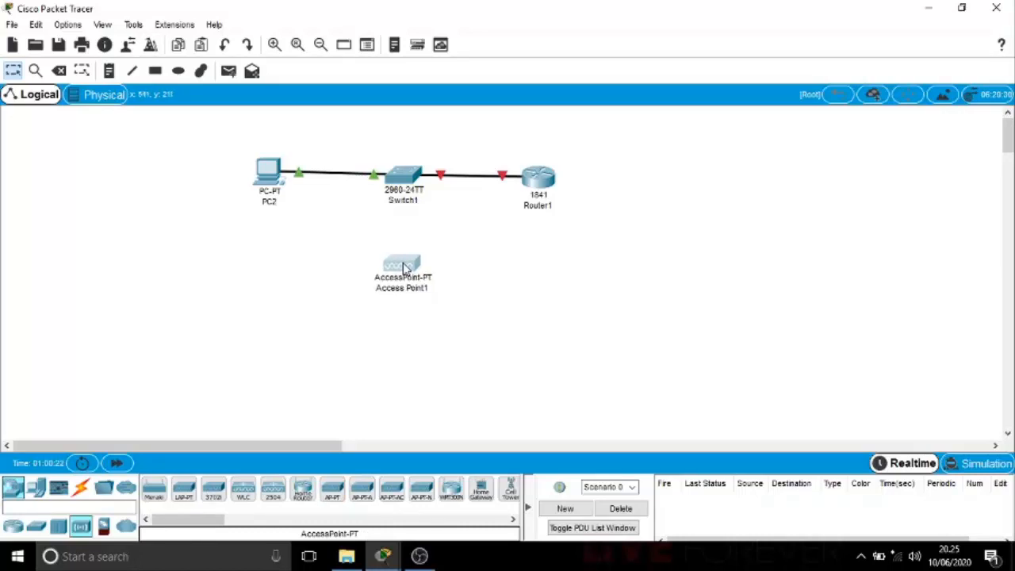
click(399, 350)
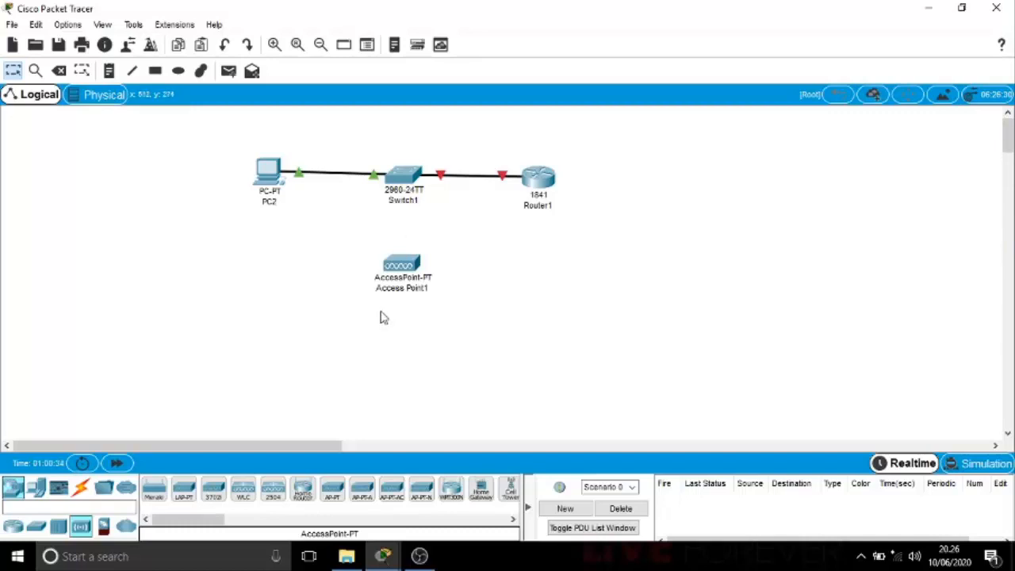
- Place a second PC-PT and a Laptop-PT side by side, below and to the left of the access point
click(37, 491)
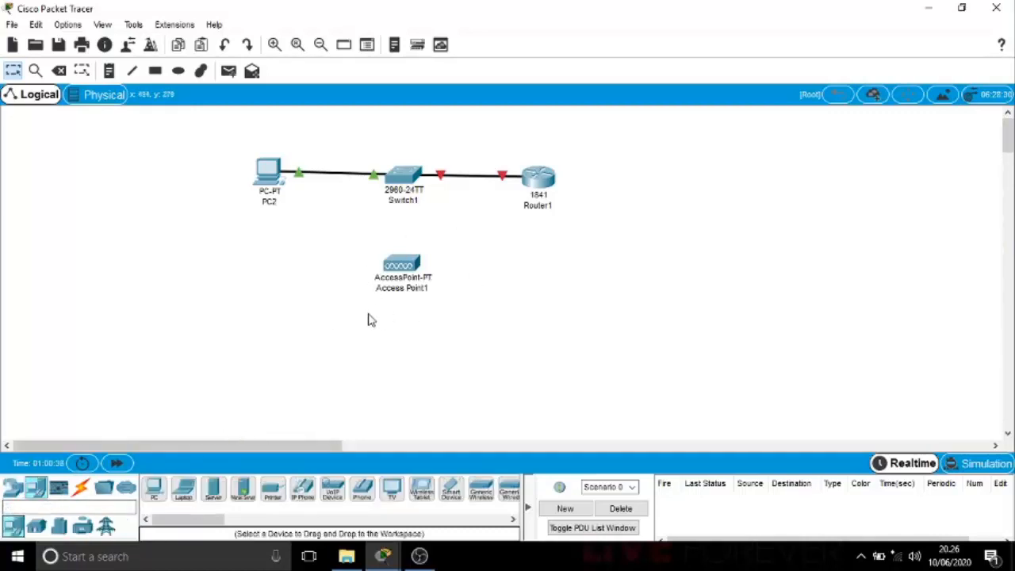
click(153, 489)
click(239, 366)
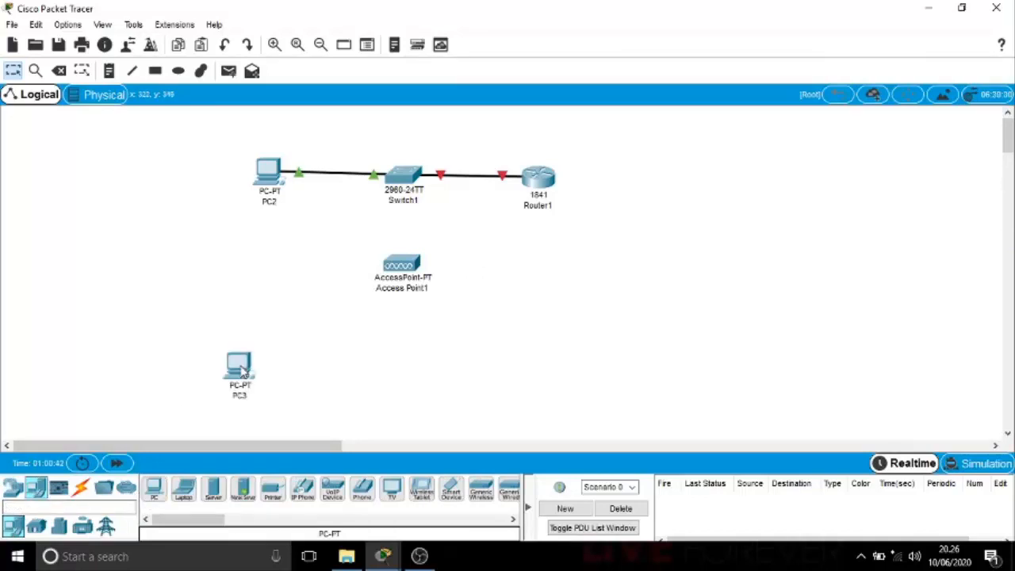
click(183, 490)
click(317, 363)
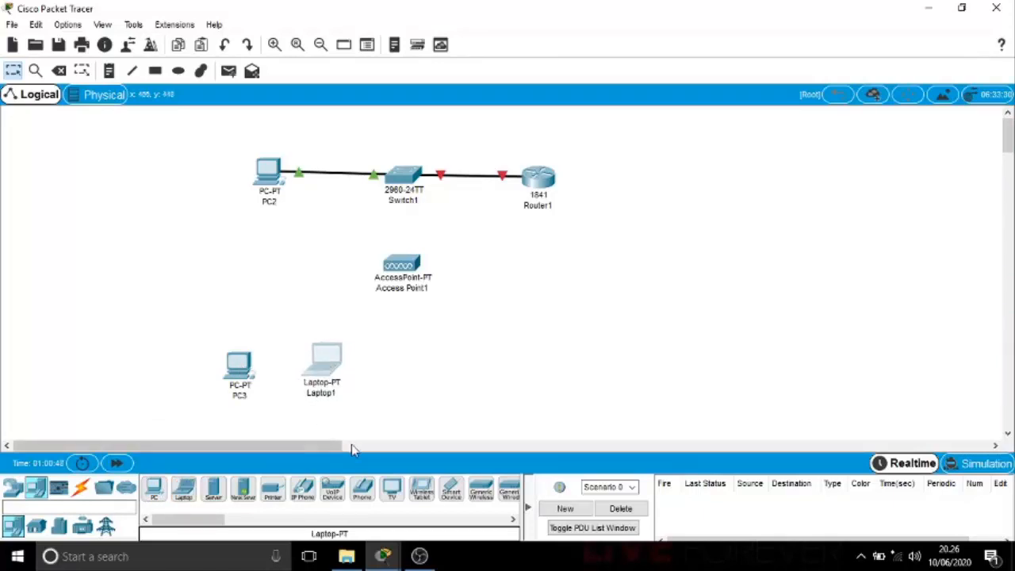
- Place a TabletPC-PT and a SMARTPHONE-PT to the right of the laptop, in the same row
click(421, 487)
click(410, 363)
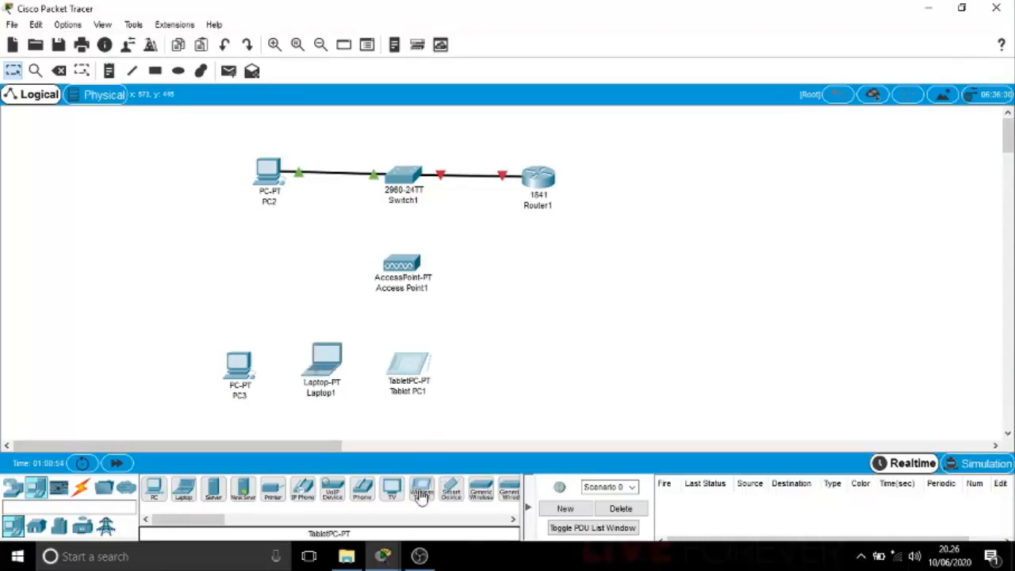
click(451, 492)
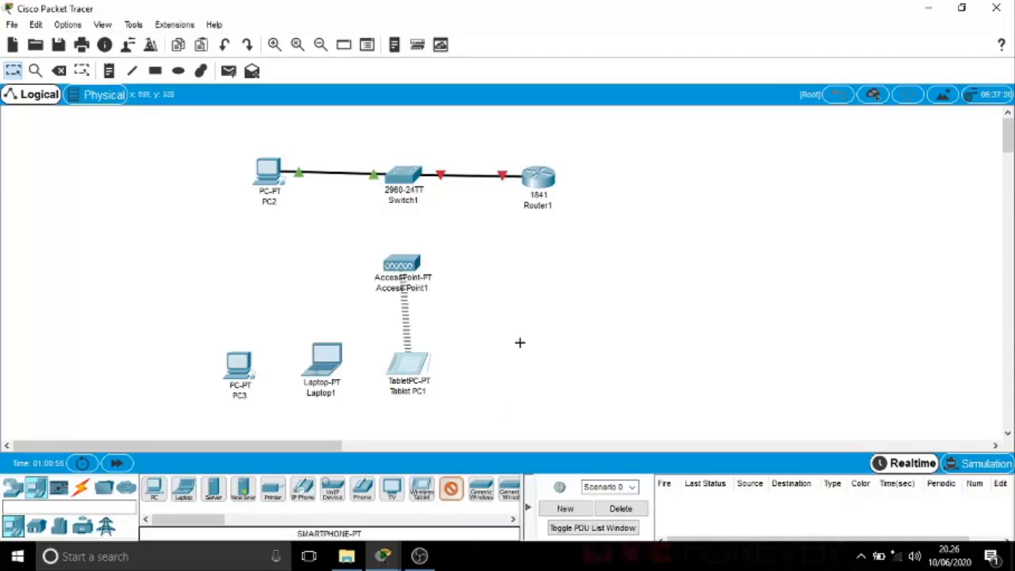
click(505, 365)
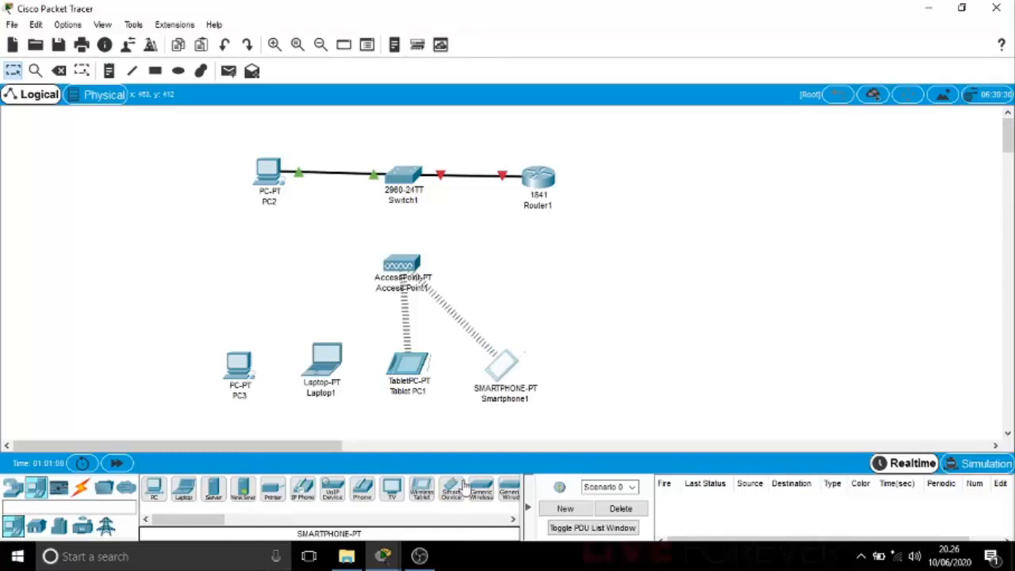
- Add a Printer-PT to the right of the access point, above the smartphone, leaving its icon uncustomized
click(270, 501)
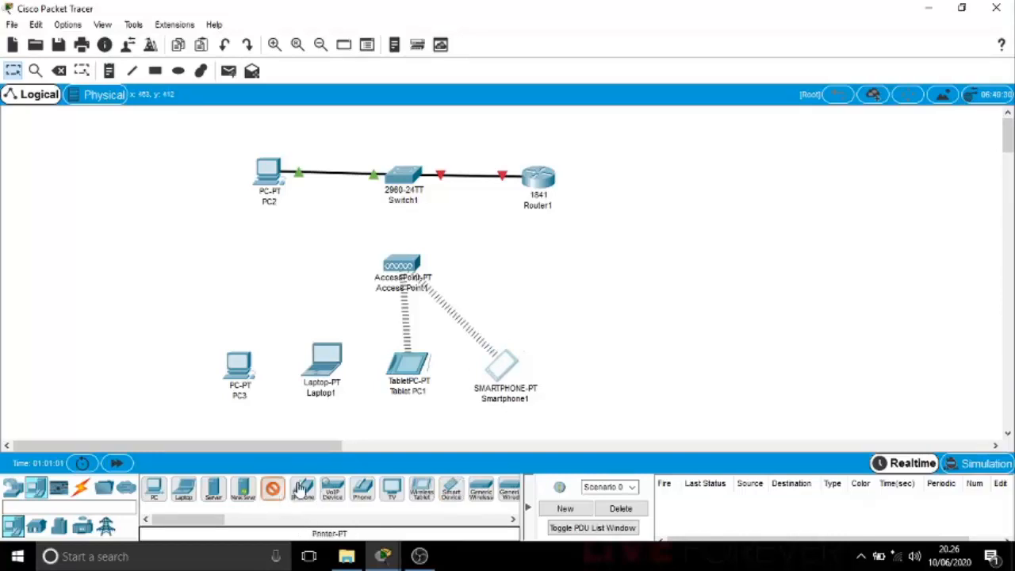
click(591, 324)
click(591, 324)
click(593, 327)
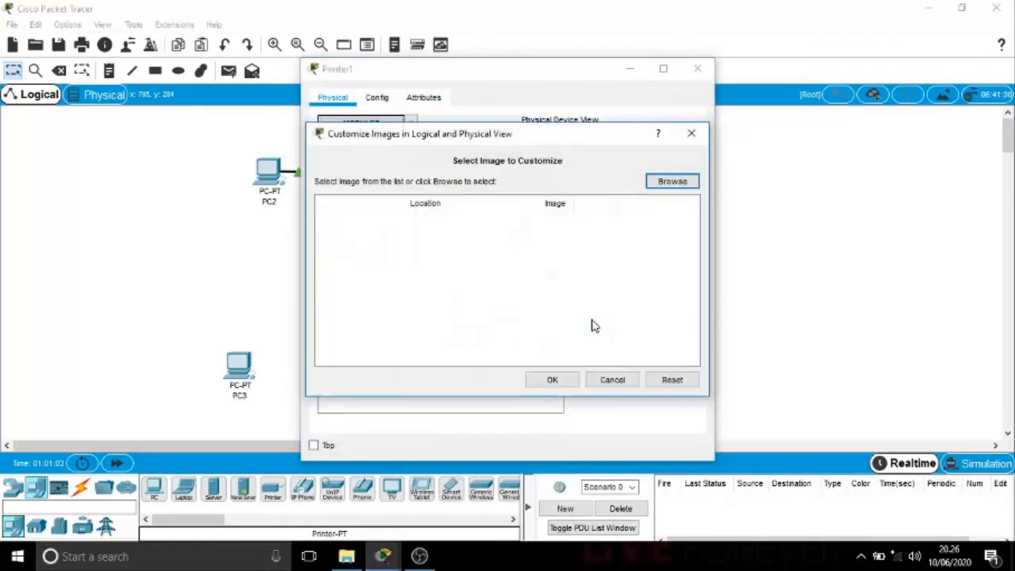
click(691, 134)
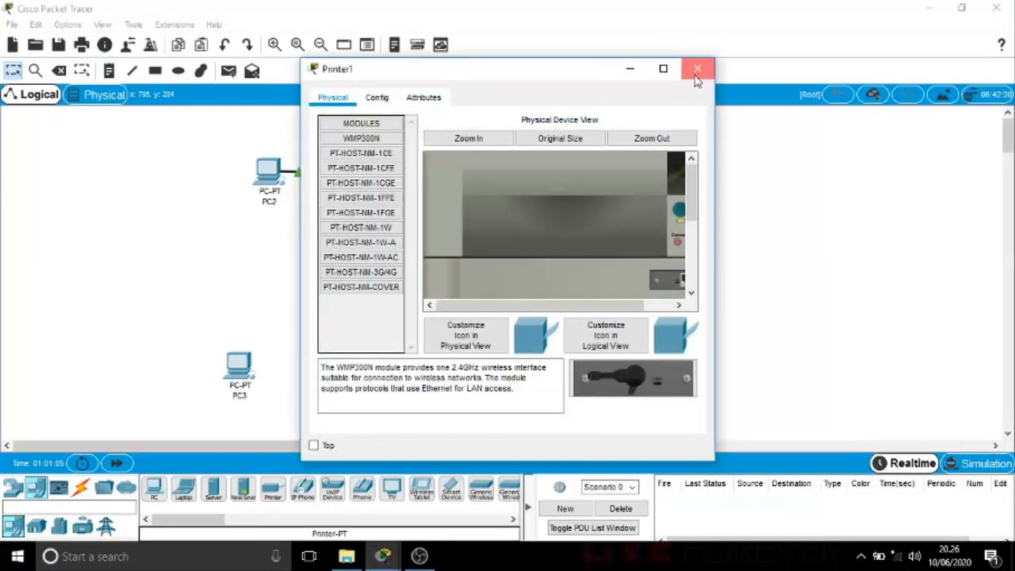
click(697, 69)
drag(584, 327, 588, 318)
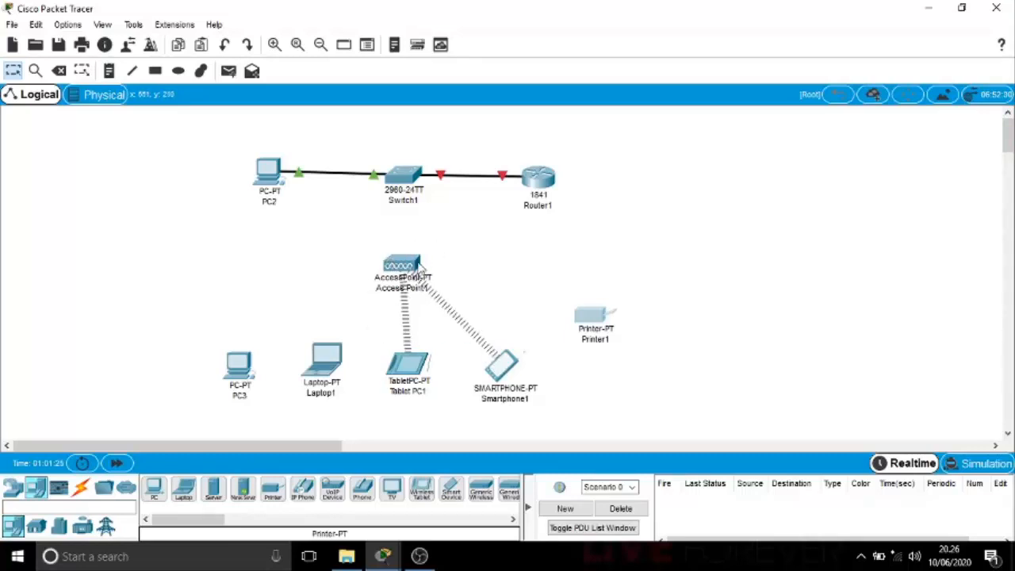
- Examine the 1841 router's summary of ports, link states and addresses
mouse_move(419, 270)
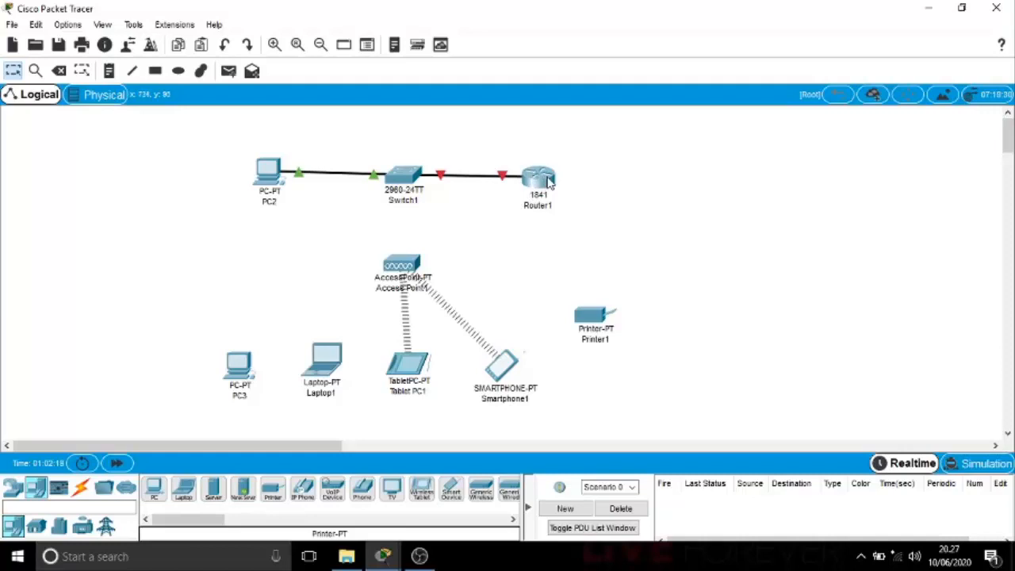
mouse_move(549, 182)
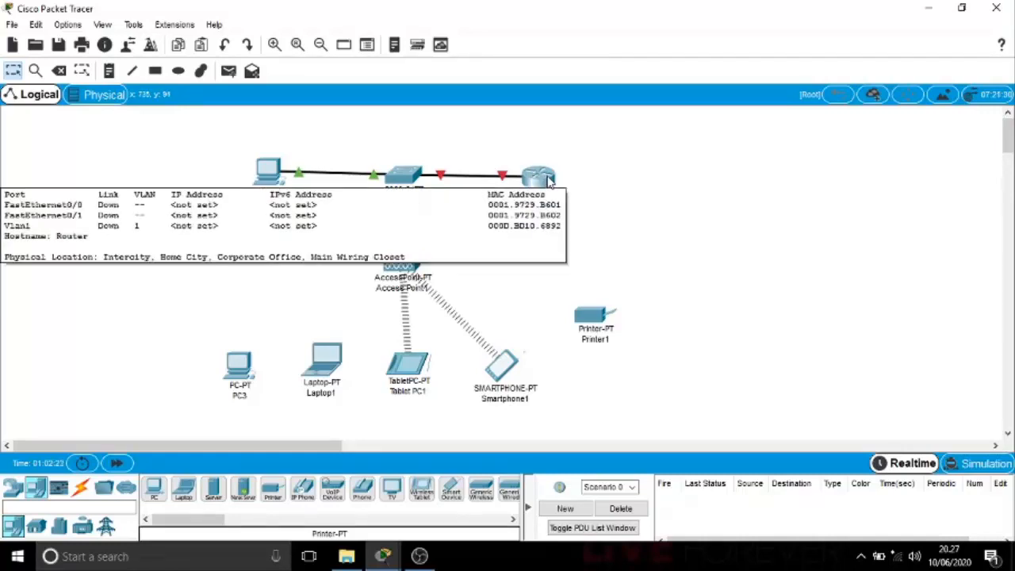
- Give the 1841 router's FastEthernet0/0 interface the address 192.168.1.1 with subnet mask 255.255.255.0 and switch the port on
click(549, 182)
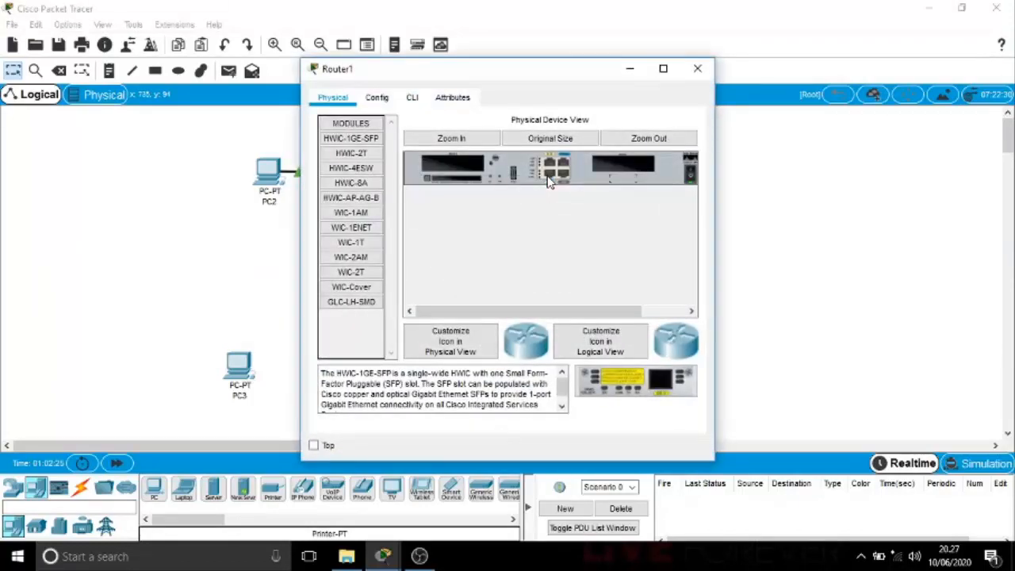
drag(543, 71, 805, 90)
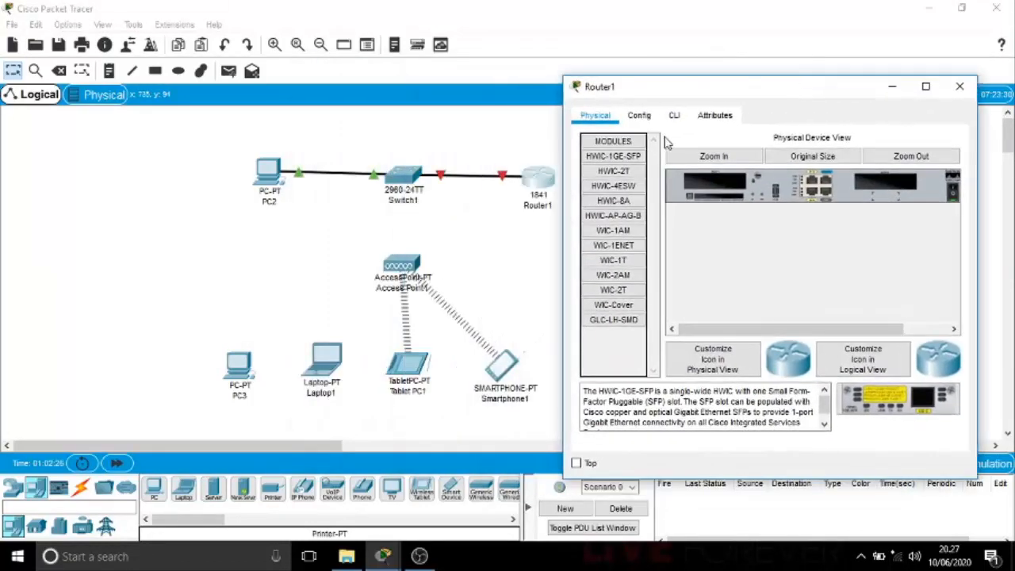
click(639, 115)
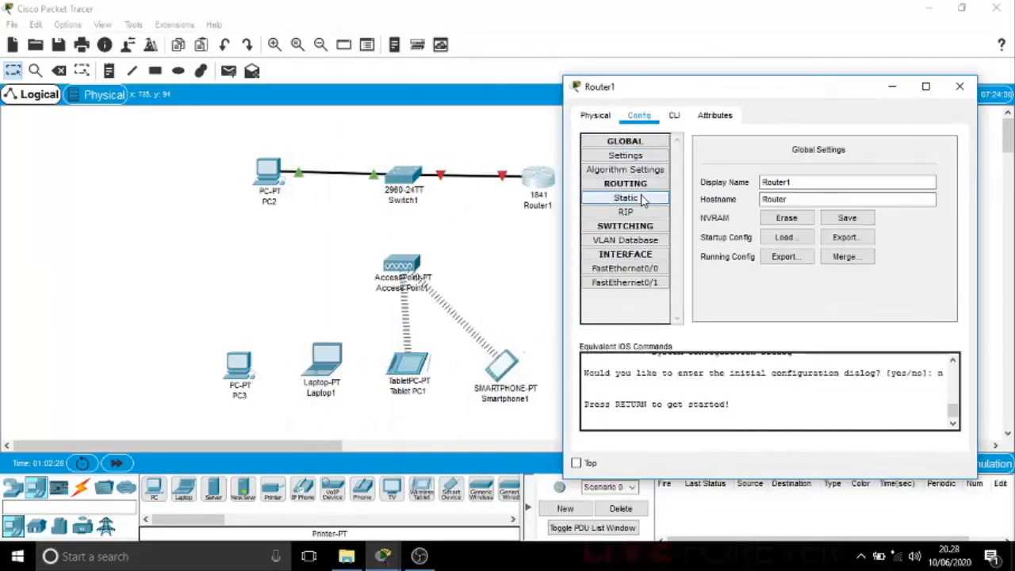
click(642, 269)
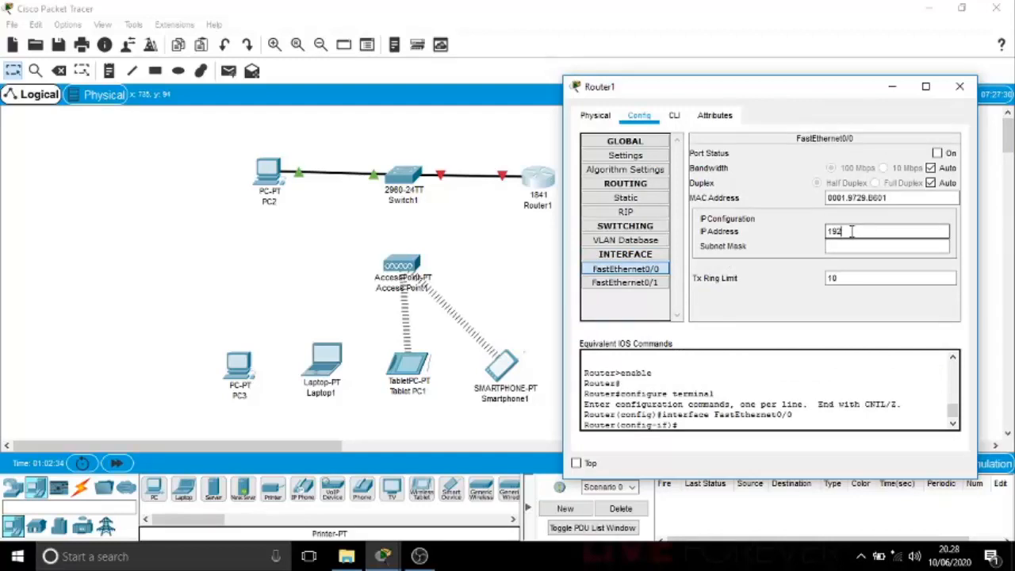
click(850, 231)
text(192.168)
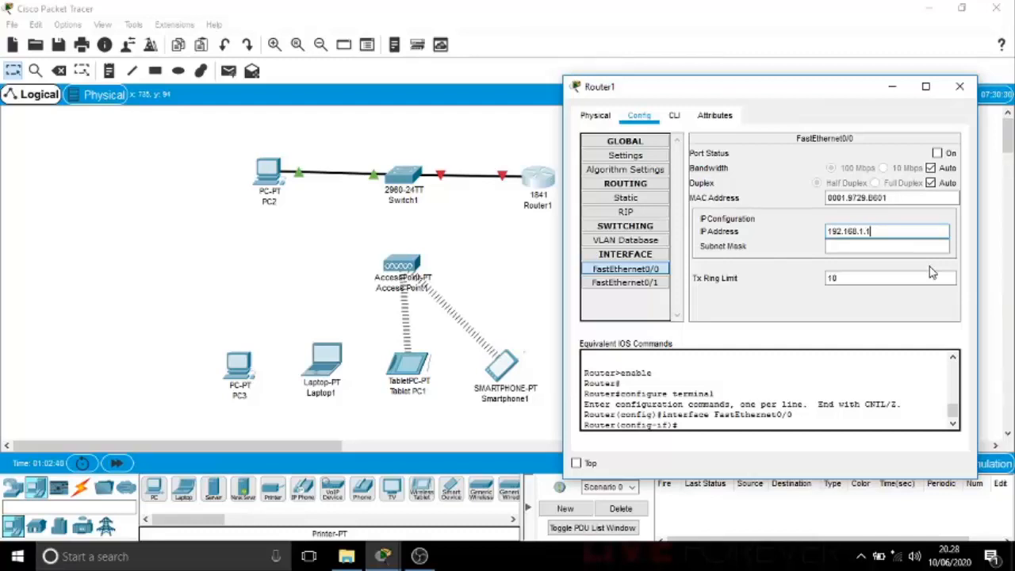
text(.1.1)
key(Tab)
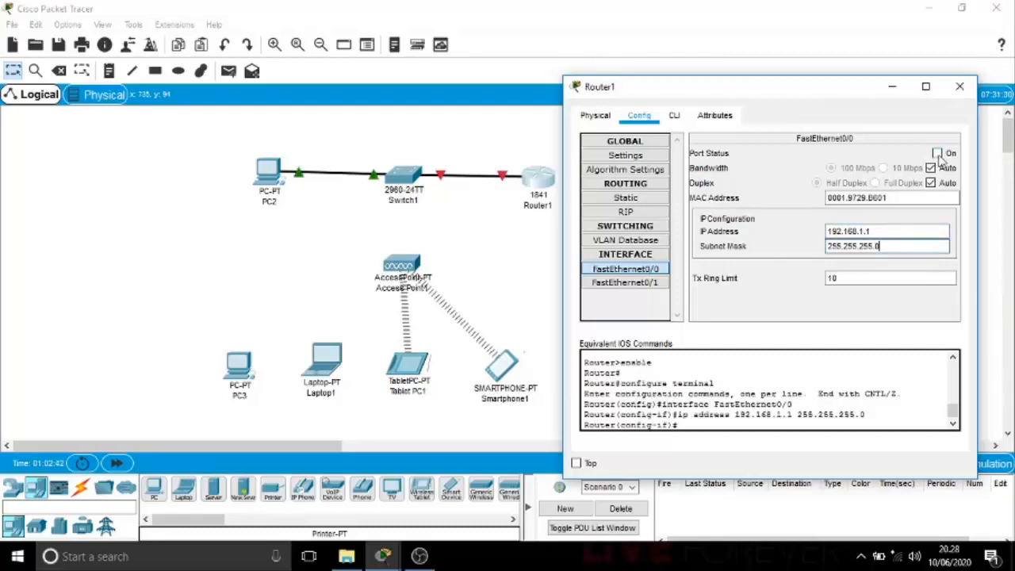
click(937, 153)
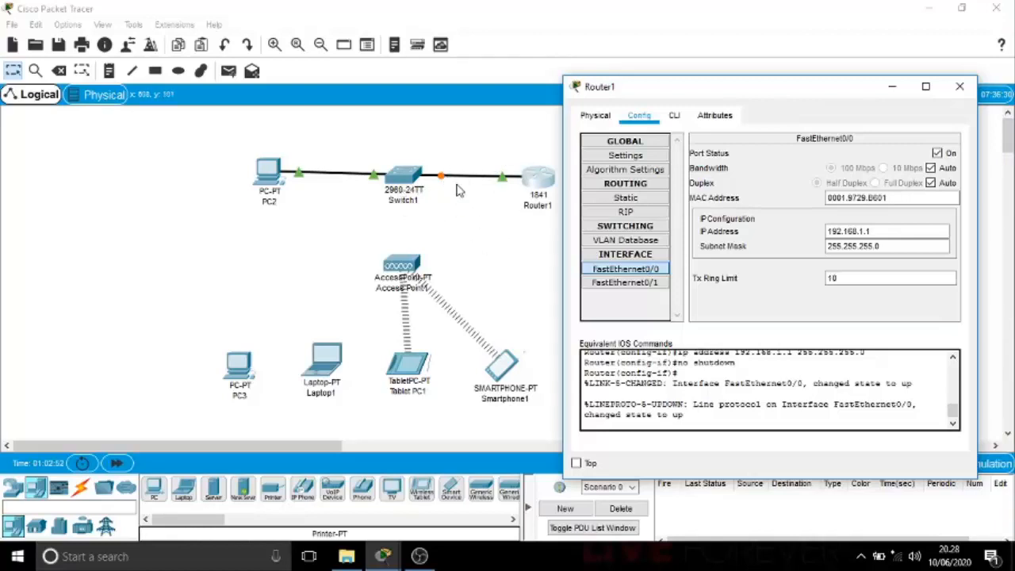
click(959, 87)
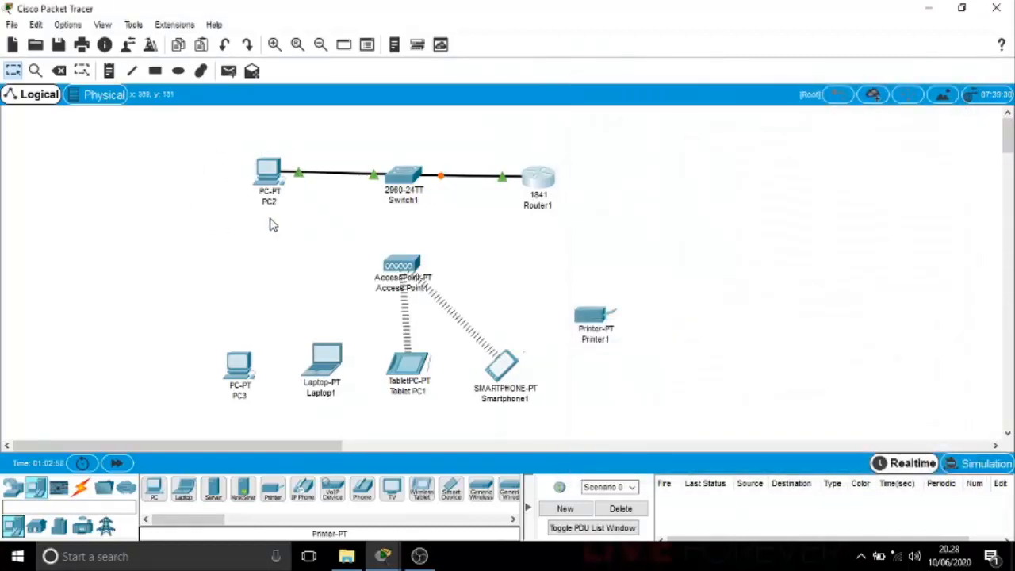
- Assign PC2 the static IP address 192.168.1.2 with subnet mask 255.255.255.0
click(268, 170)
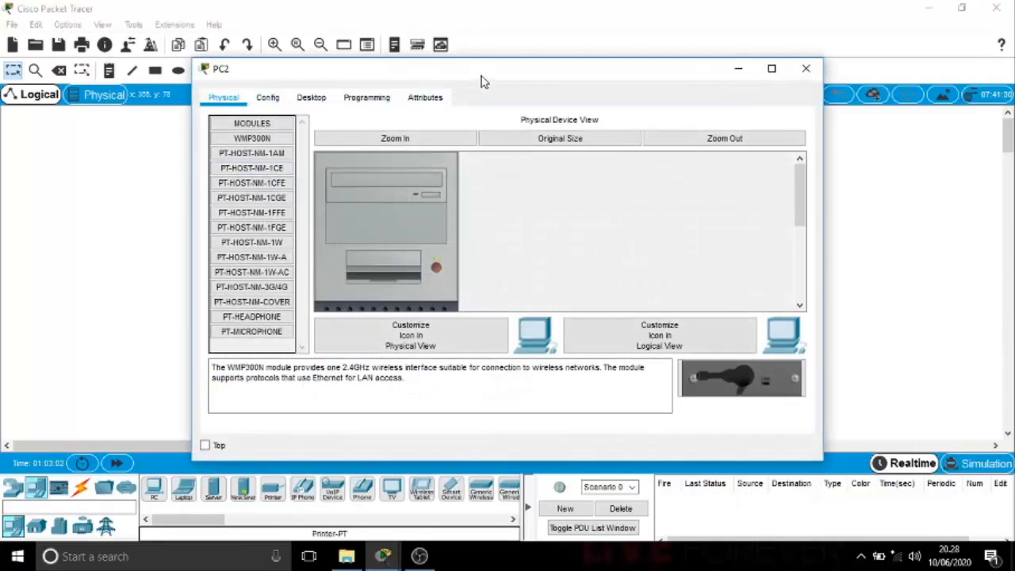
drag(481, 82, 714, 100)
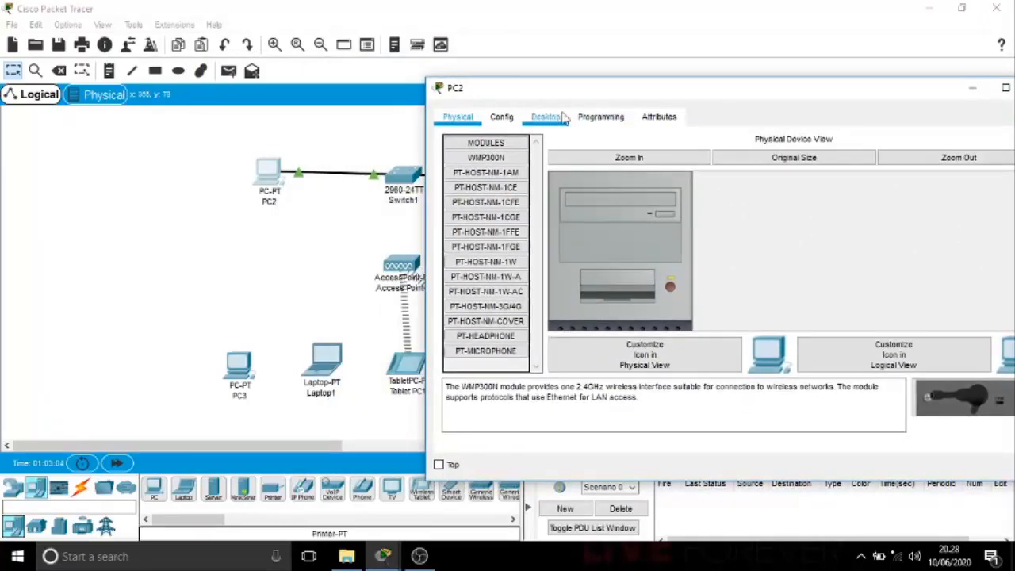
click(545, 118)
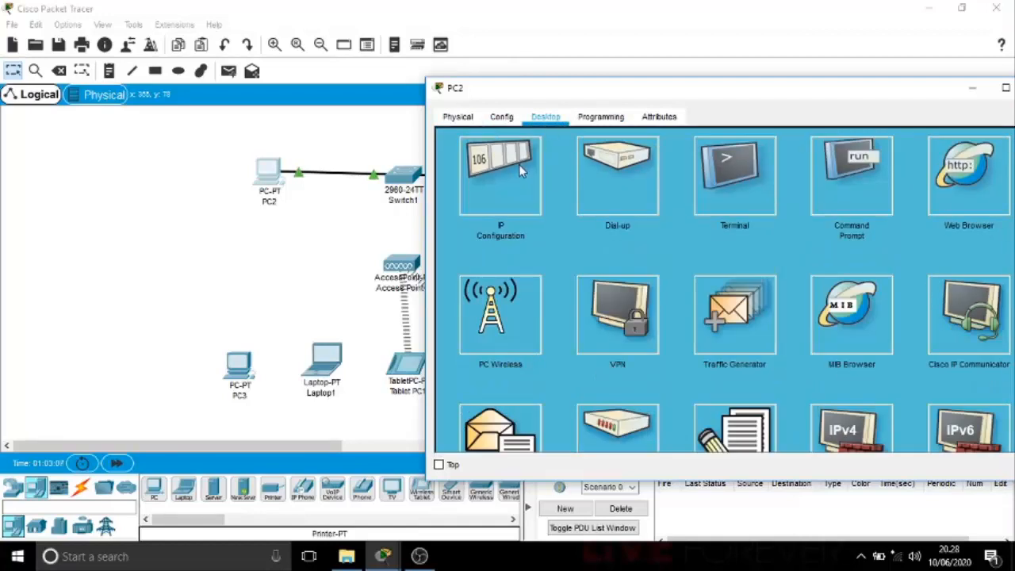
click(518, 164)
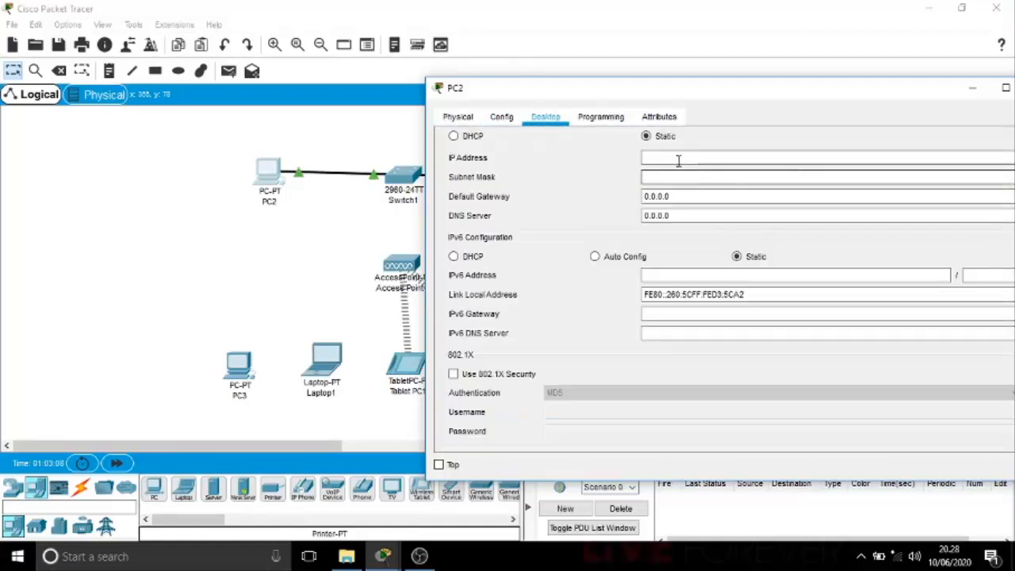
click(678, 158)
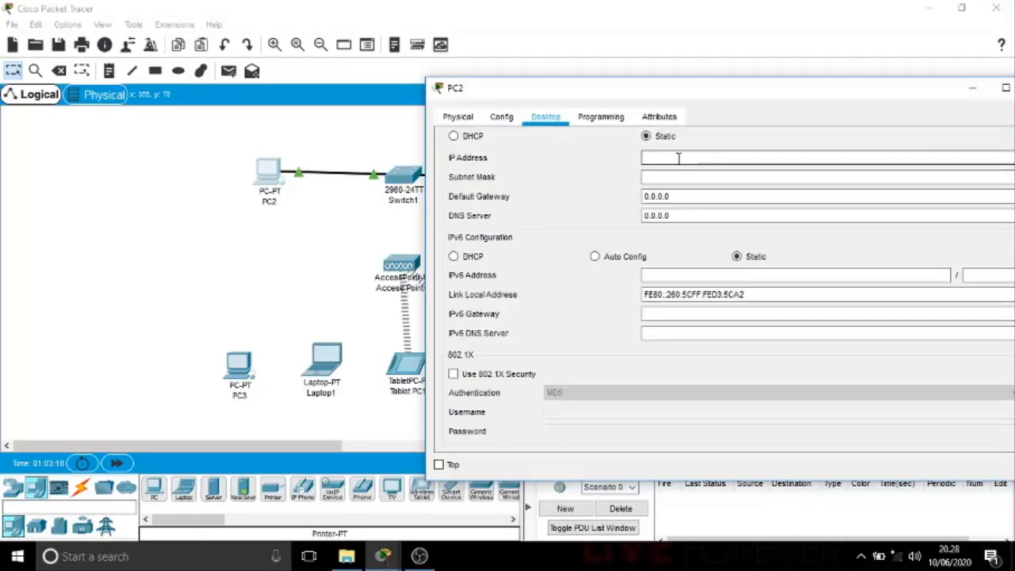
text(192.168.1.2)
click(673, 177)
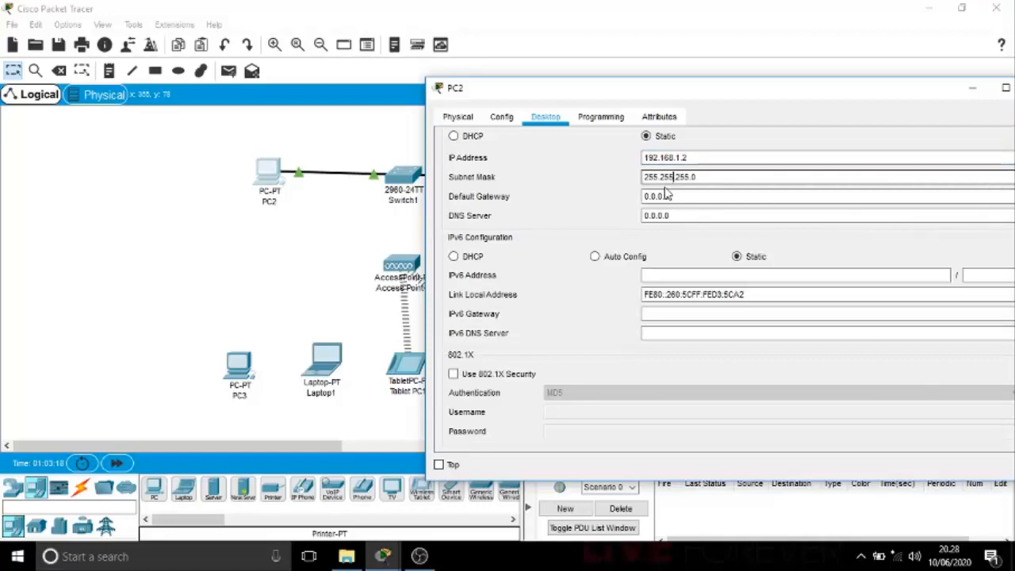
- Set PC2's default gateway to 192.168.1.1 and close its configuration window
click(665, 195)
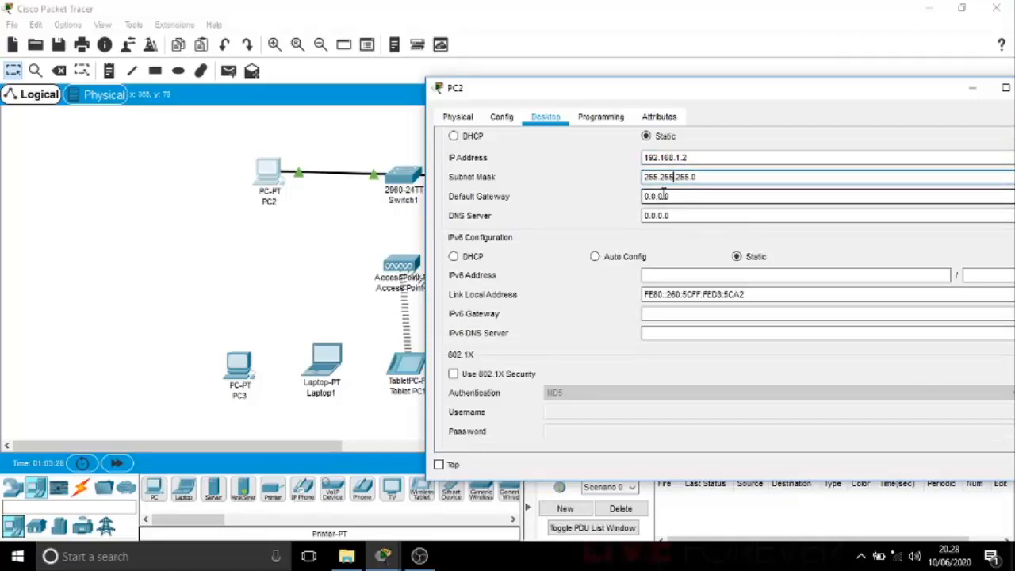
drag(678, 196, 609, 199)
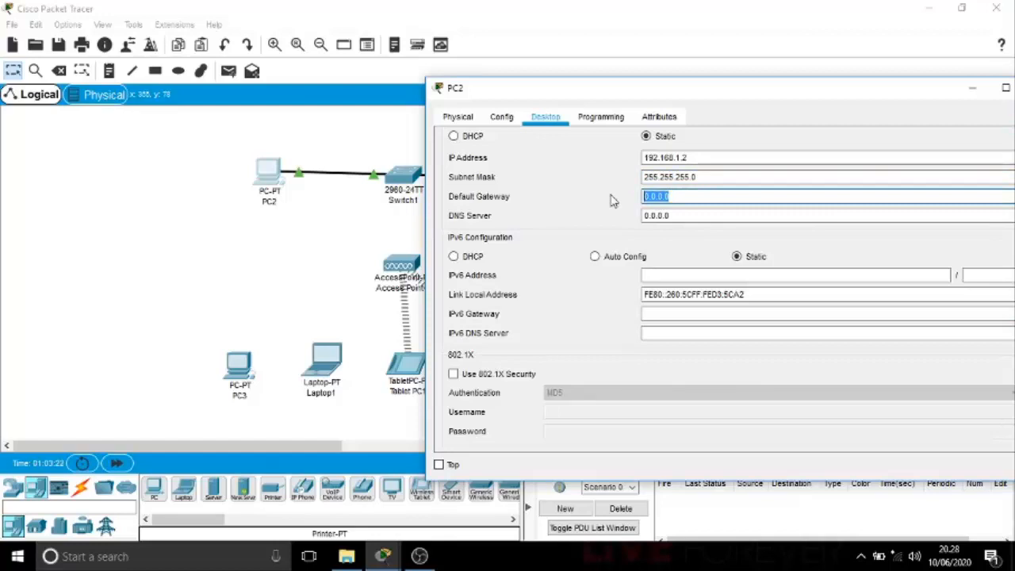
text(192.168.1.1)
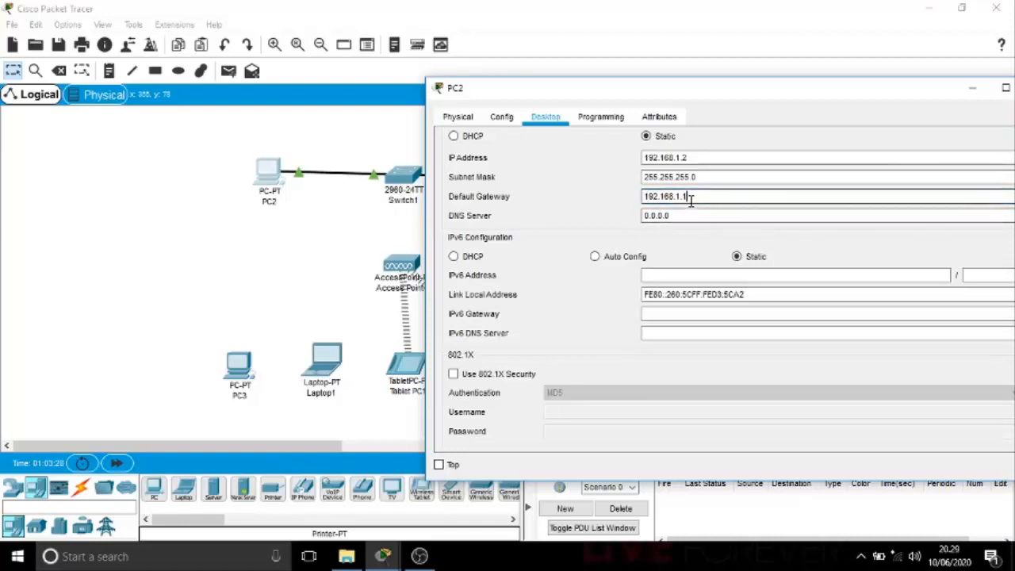
drag(703, 90, 474, 257)
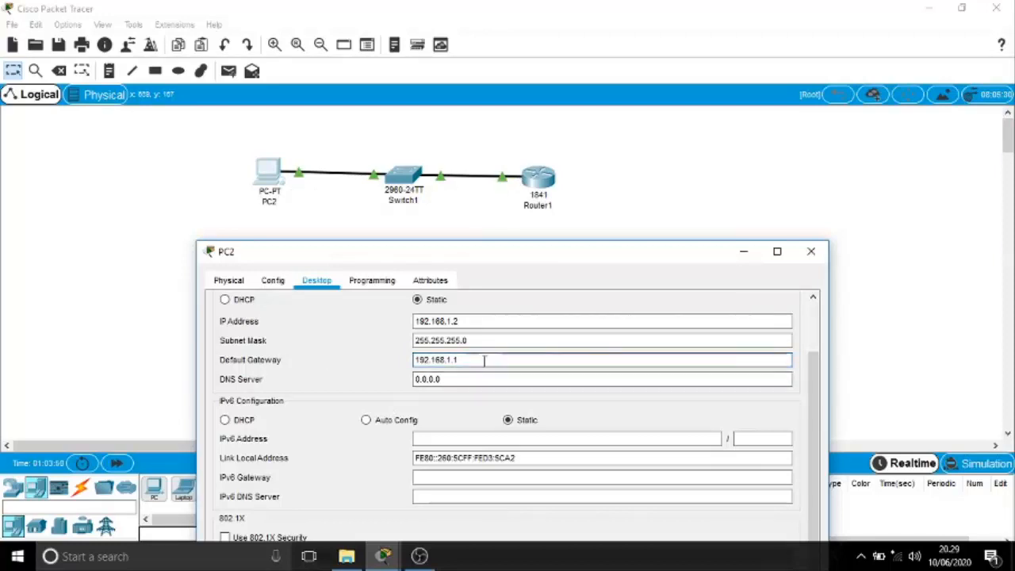
click(807, 259)
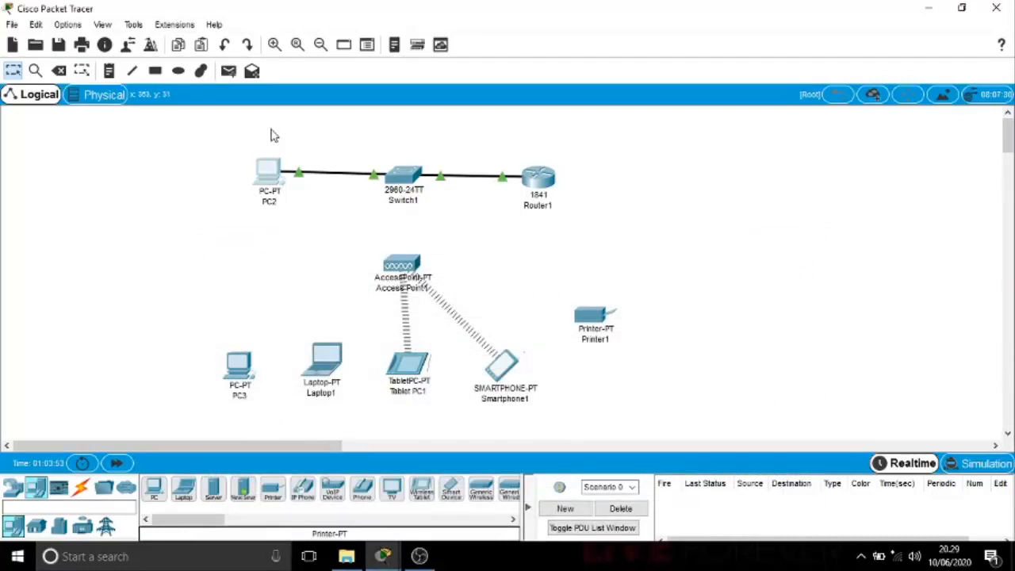
- Test connectivity by sending a simple PDU from PC2 to Router1, and delete the test scenario
click(225, 73)
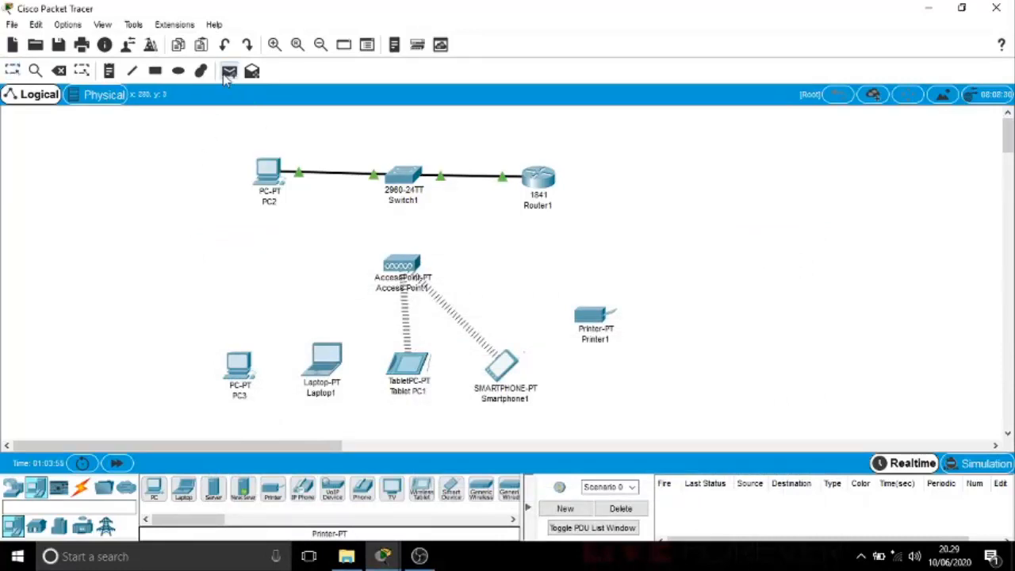
click(269, 171)
click(537, 186)
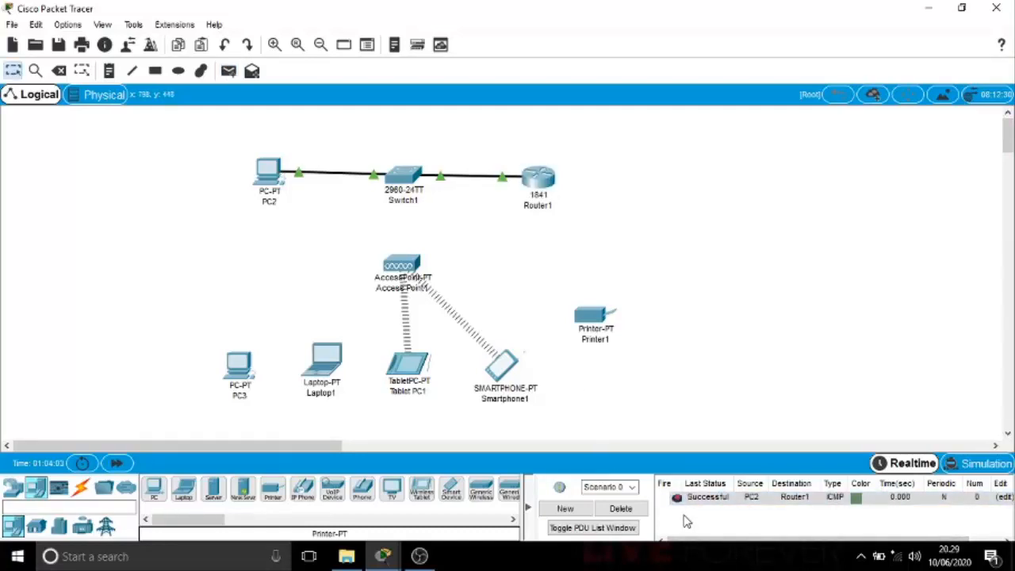
click(632, 511)
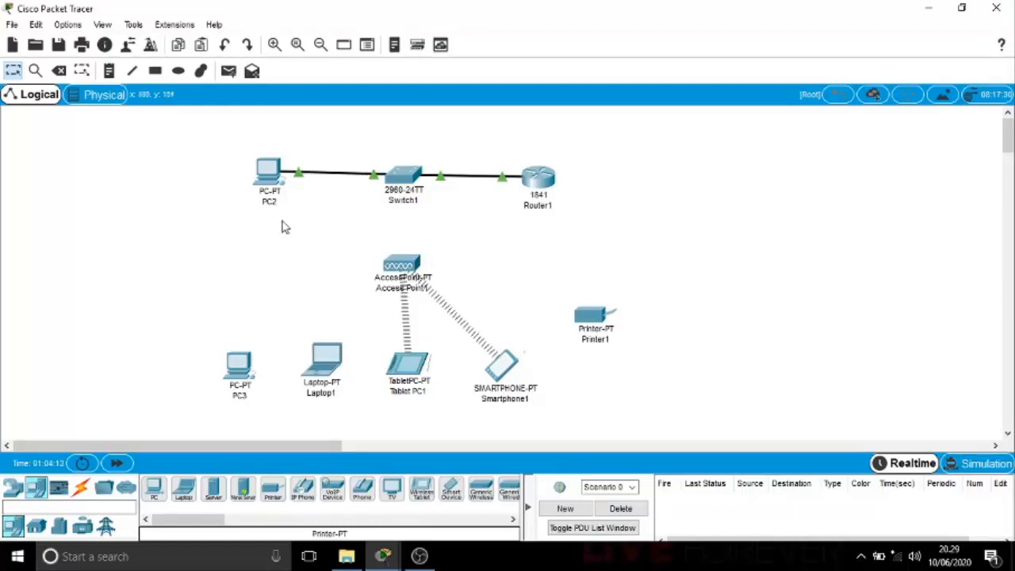
- Connect the access point to the 2960-24TT switch with an automatically chosen cable type
click(81, 489)
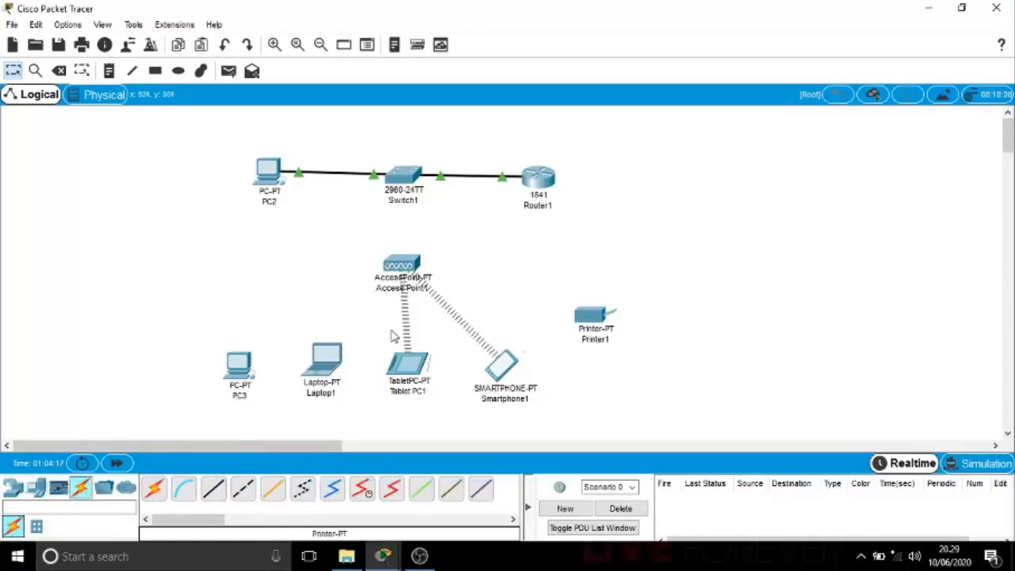
click(153, 488)
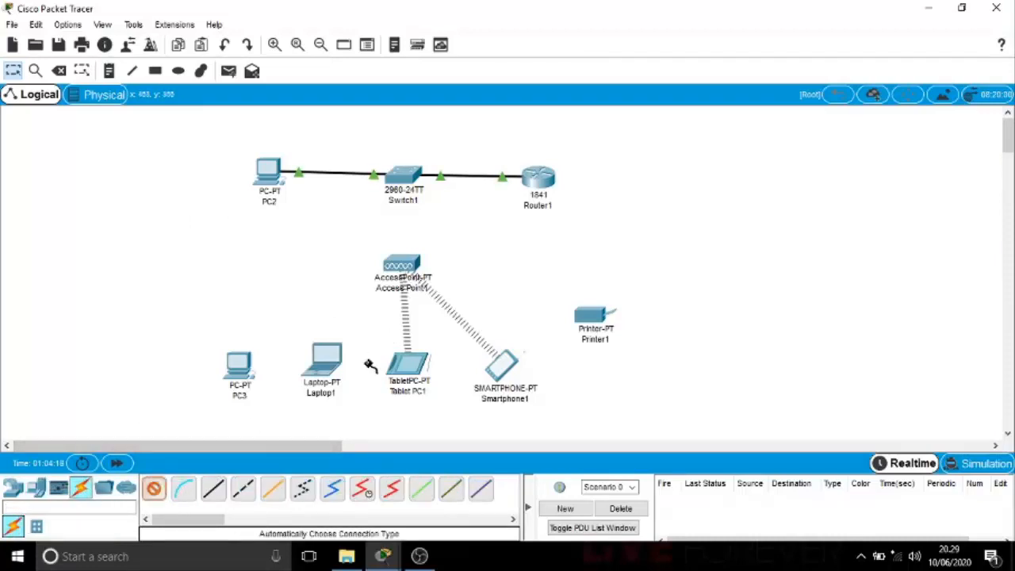
click(398, 265)
click(406, 176)
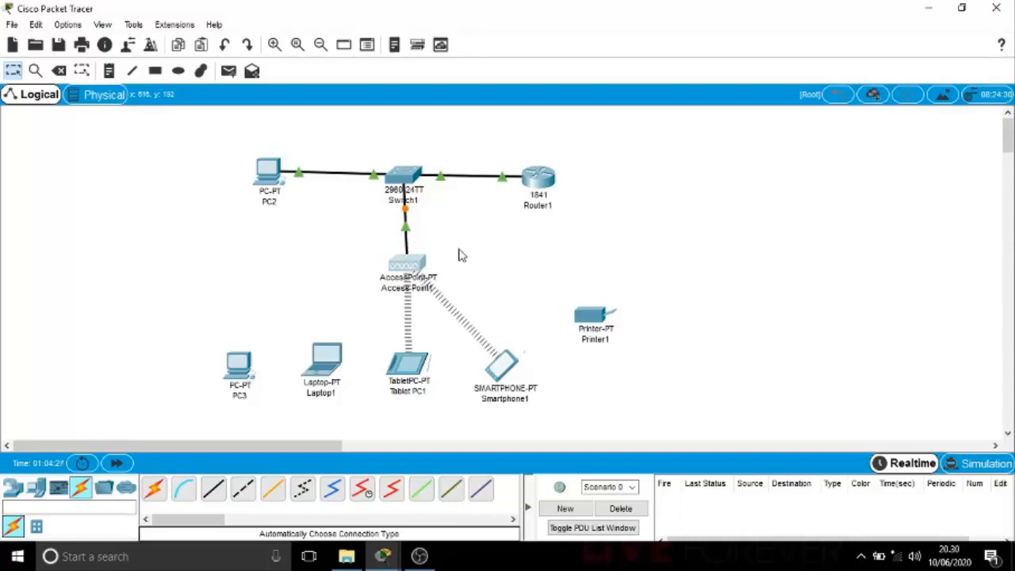
- Set the SSID of the access point's Port 1 to latihan and secure it with WEP authentication, entering the WEP key
mouse_move(409, 270)
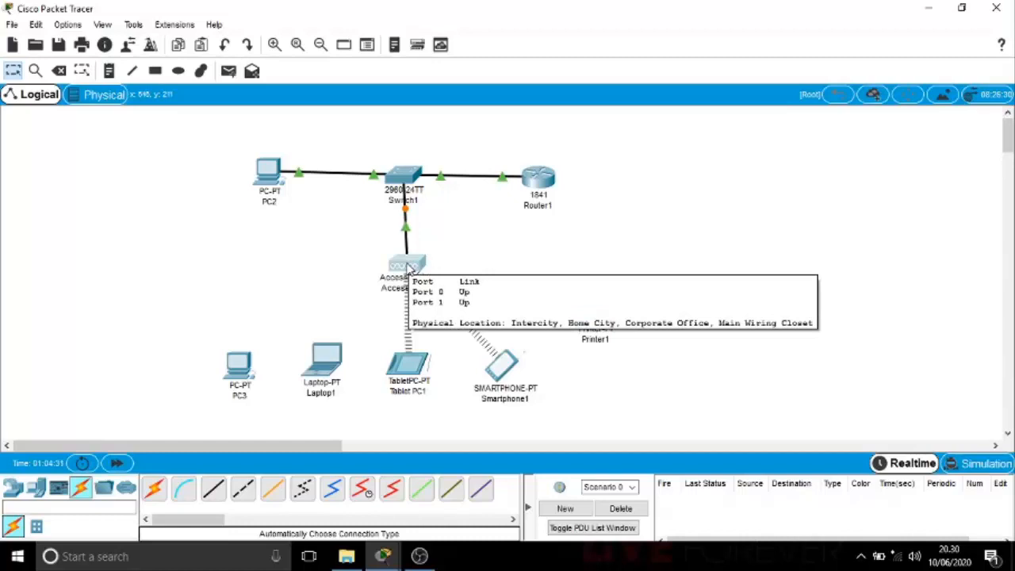
click(406, 266)
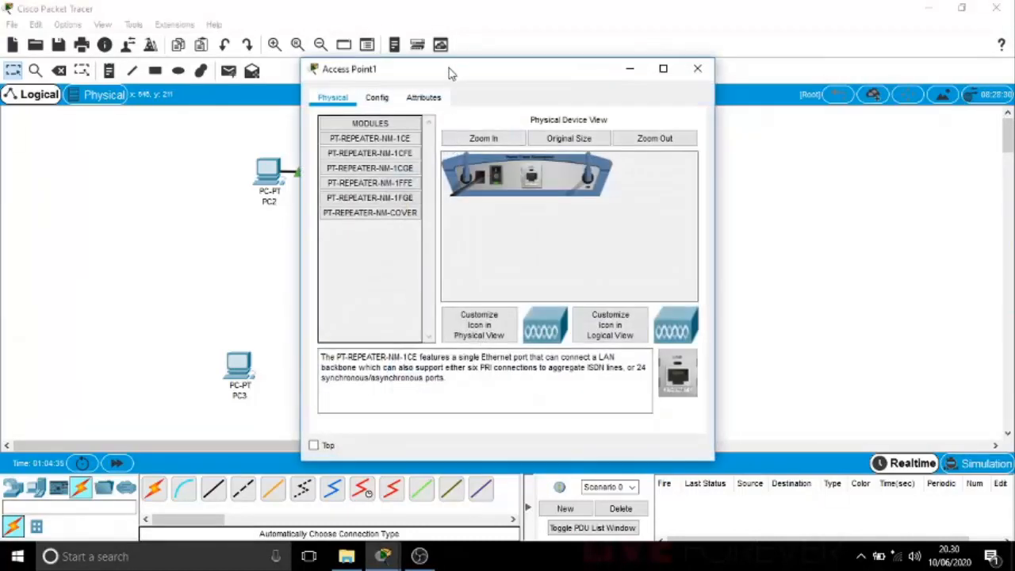
drag(450, 74, 628, 106)
click(559, 129)
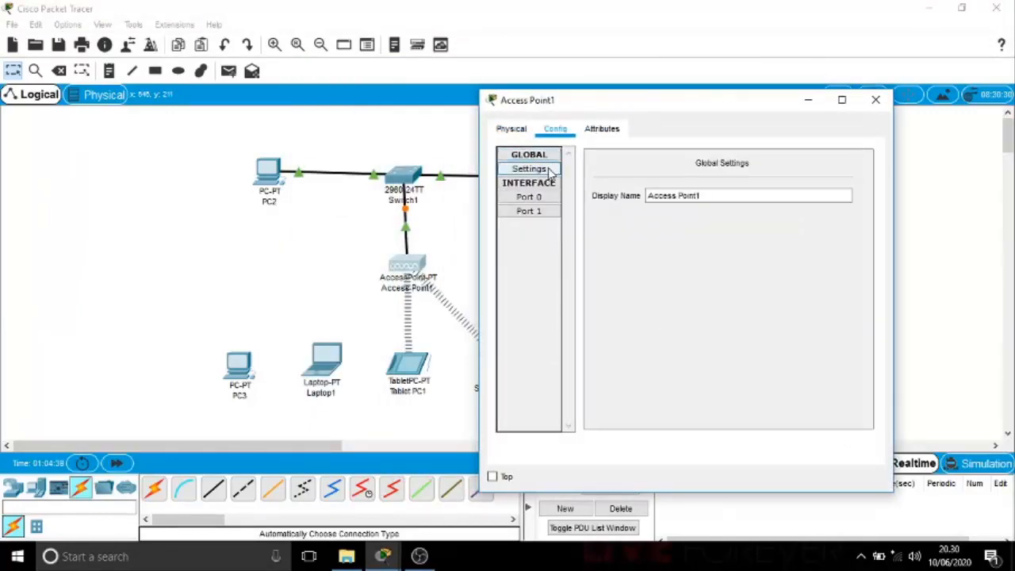
click(550, 172)
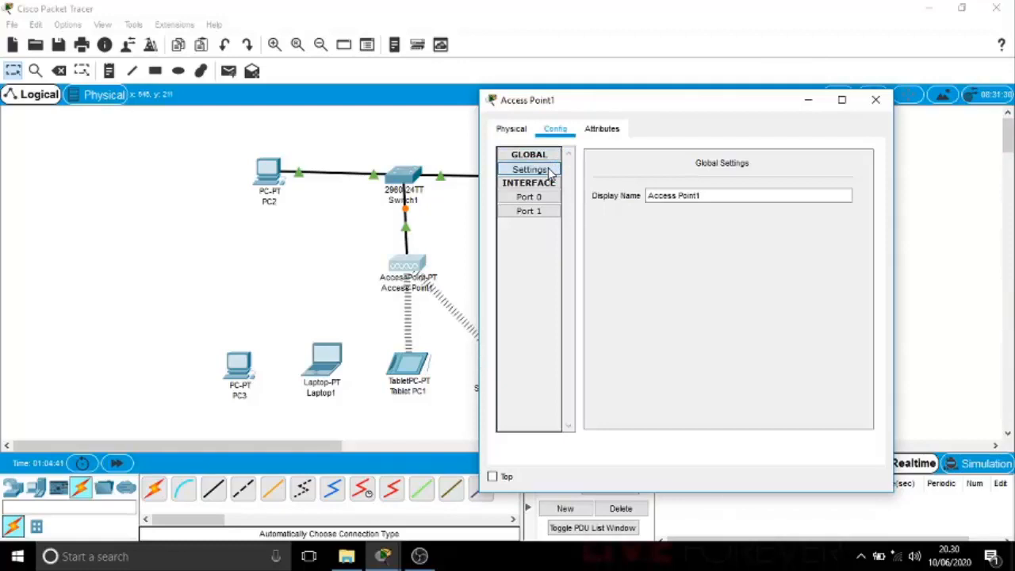
click(537, 198)
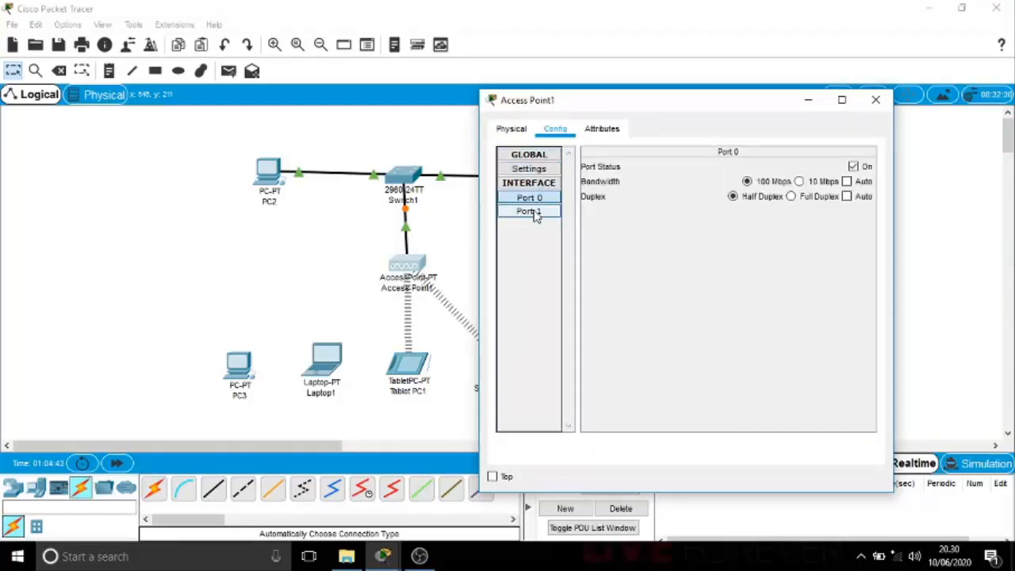
click(535, 213)
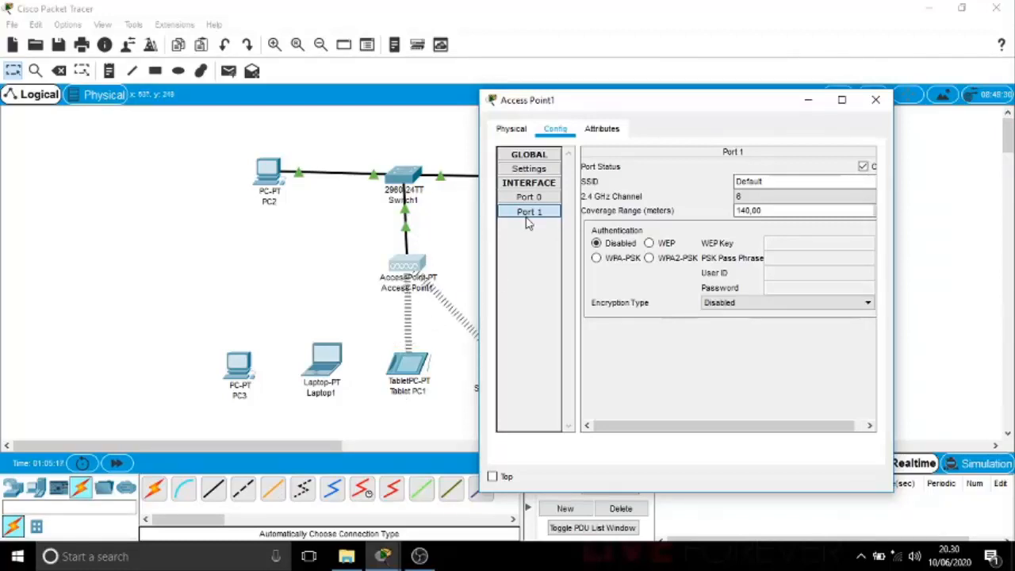
drag(572, 106, 630, 105)
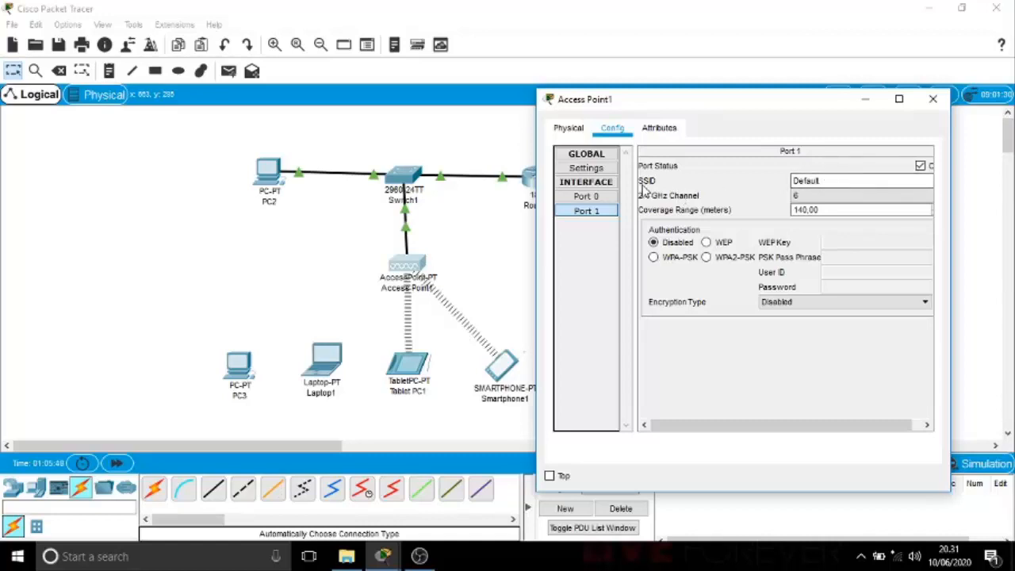
drag(829, 181, 769, 181)
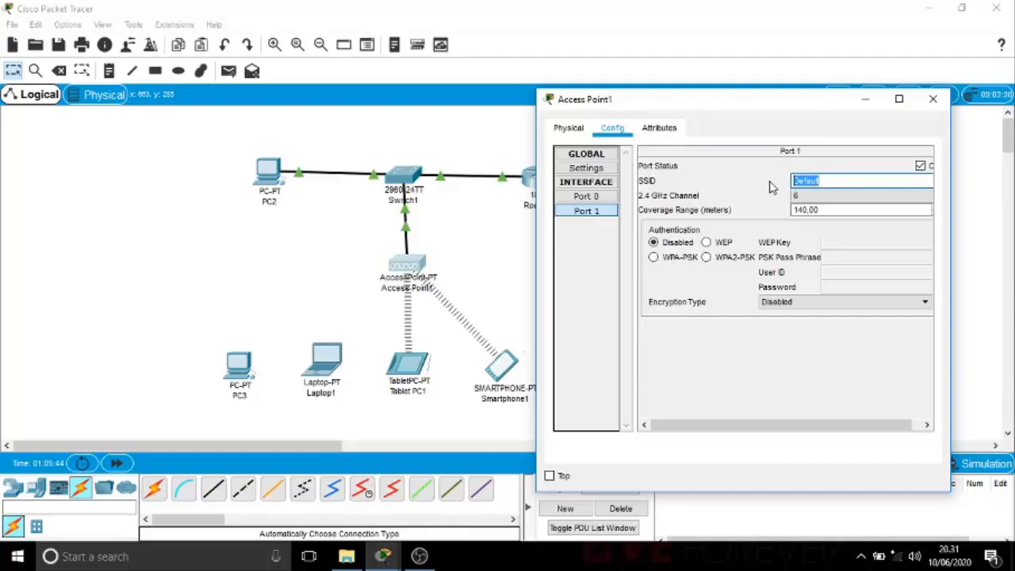
text(latihan)
click(706, 242)
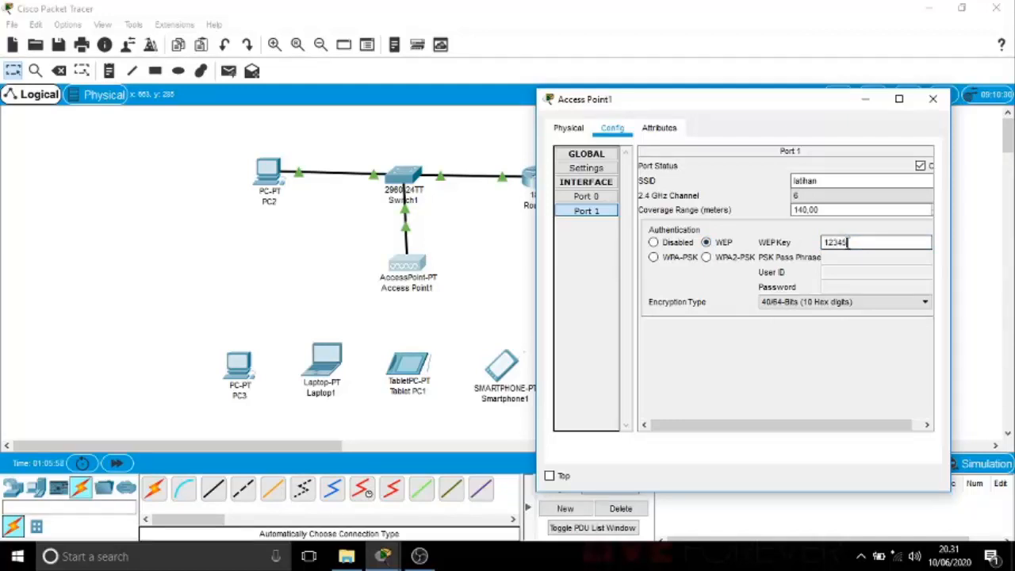
text(1234567890)
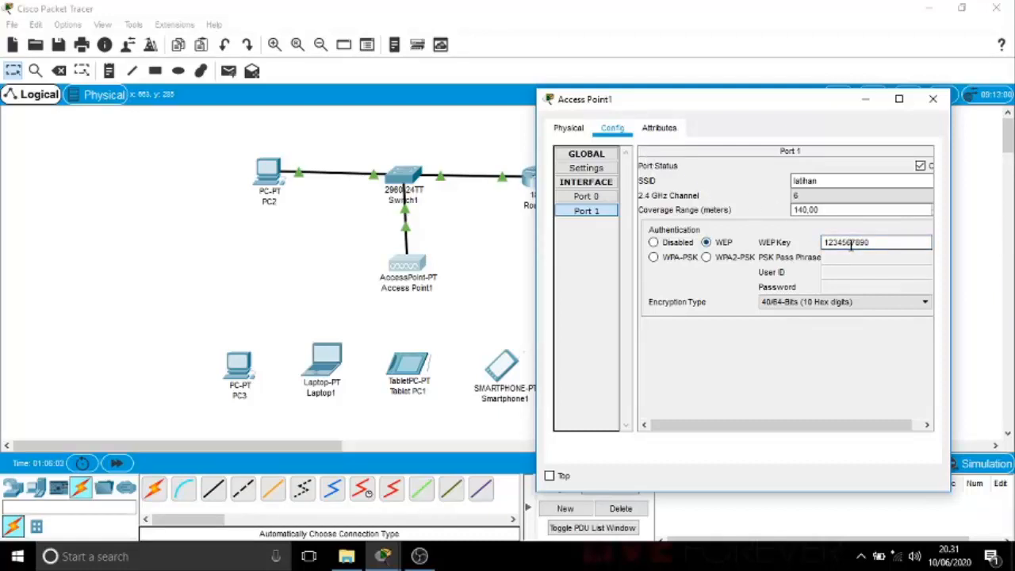
- Close the access point's configuration window and move PC3 up, closer to the access point
click(658, 129)
click(612, 128)
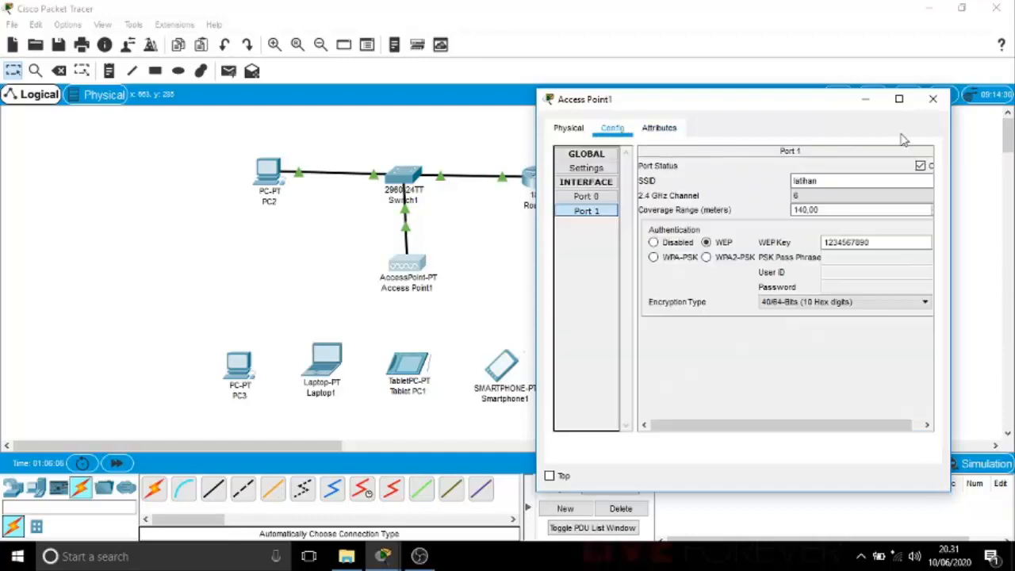
click(933, 99)
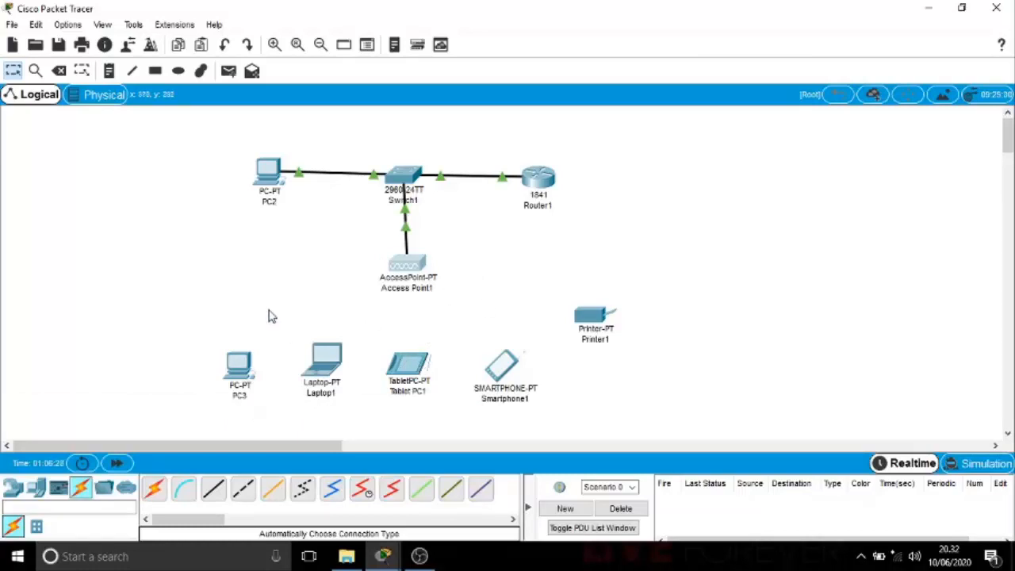
drag(240, 362, 237, 319)
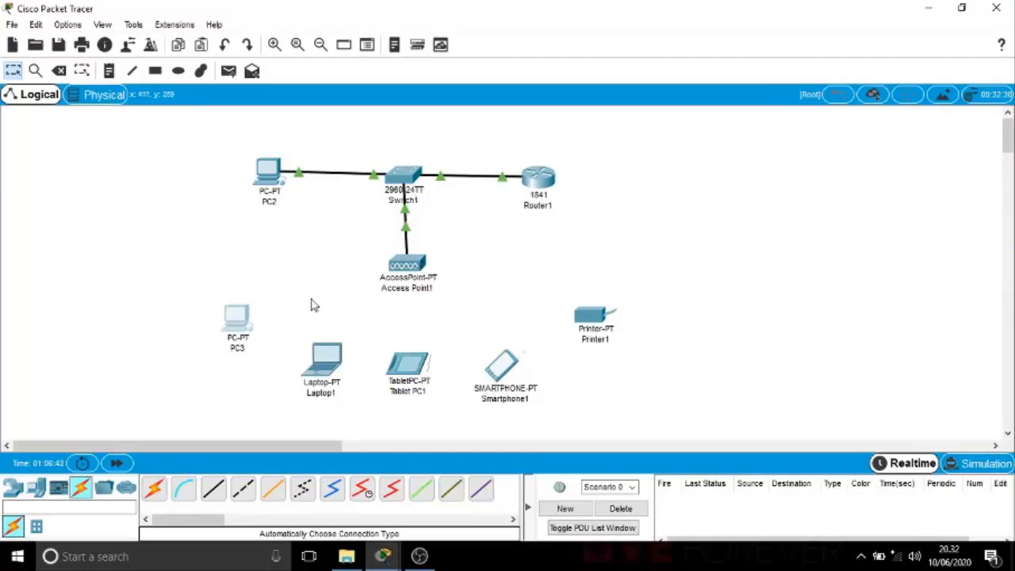
- Power off PC3 in its physical device view and remove the installed wired network module
click(238, 327)
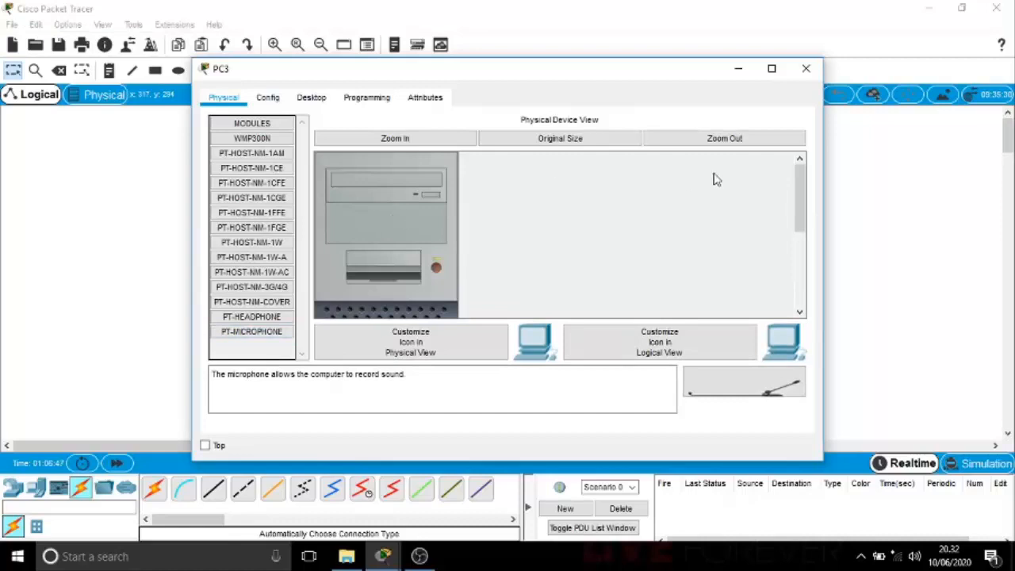
drag(796, 184, 808, 198)
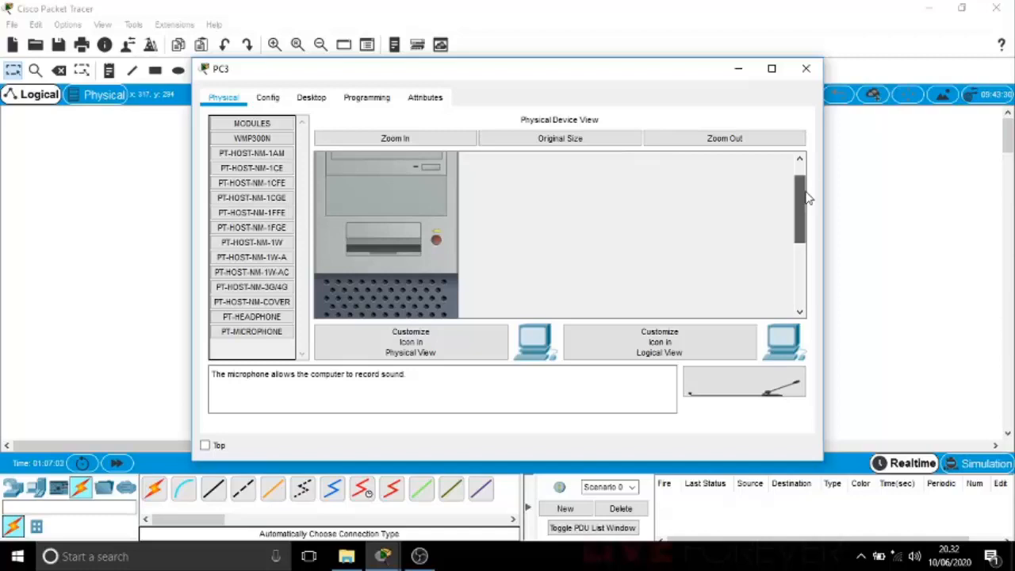
drag(806, 197, 806, 189)
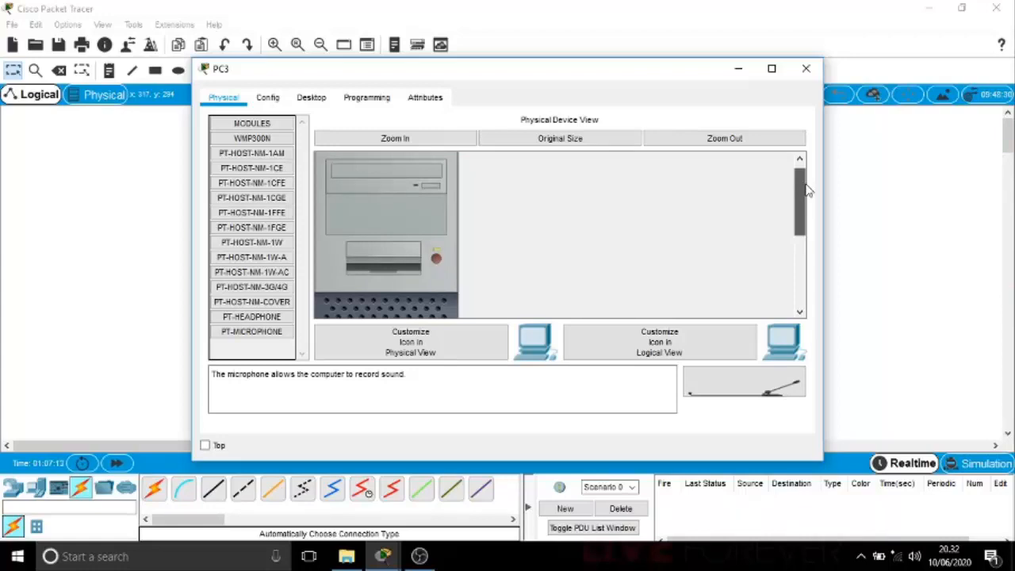
drag(807, 189, 805, 210)
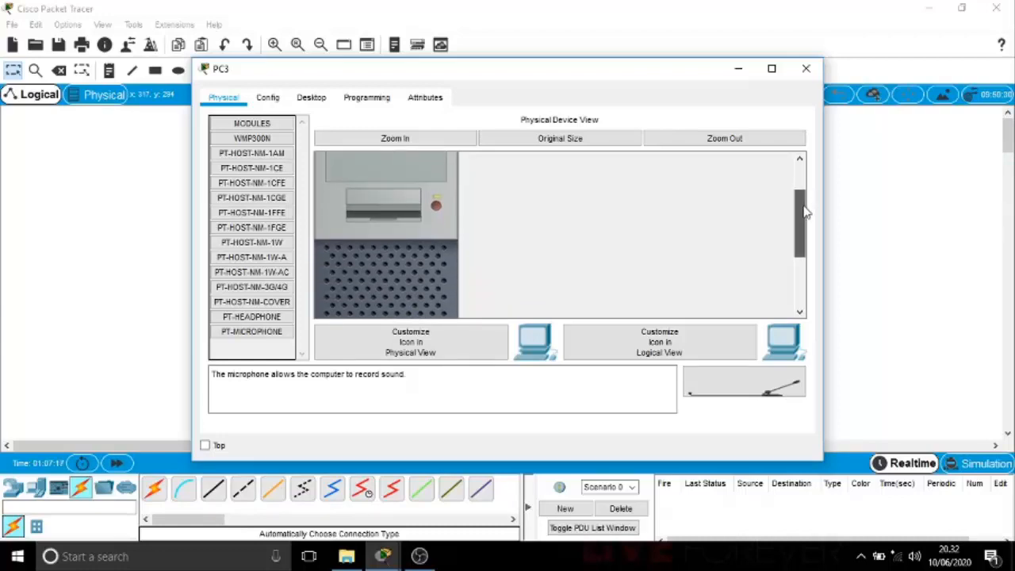
drag(806, 211, 800, 231)
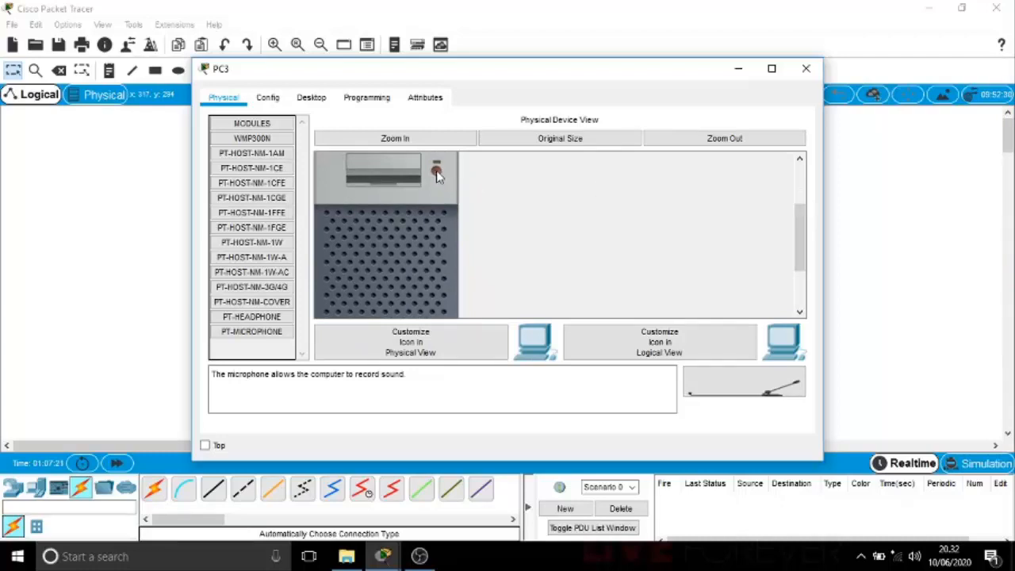
drag(800, 224, 799, 263)
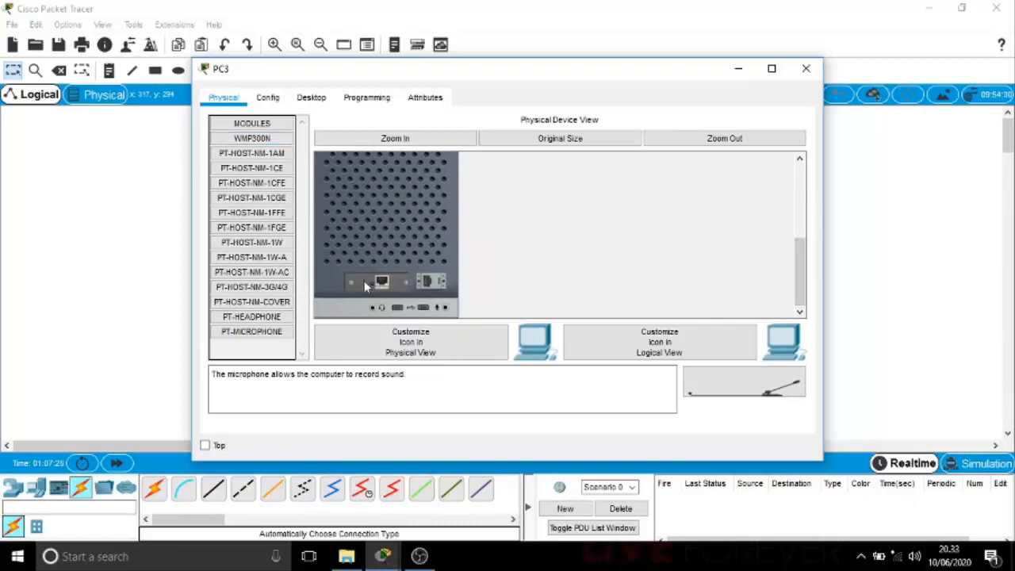
drag(384, 289, 258, 351)
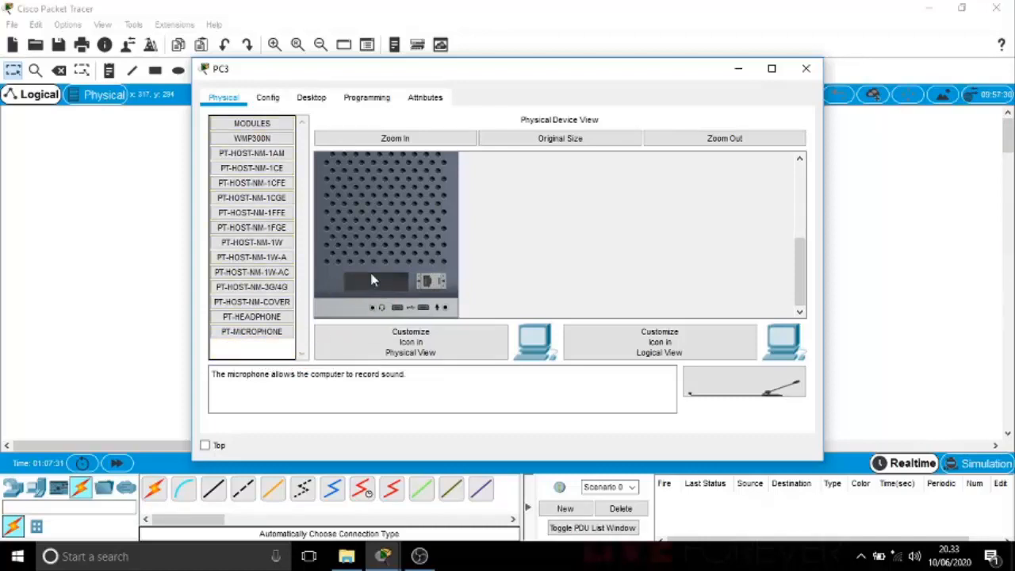
- Install the WMP300N wireless module in PC3's empty slot and power the PC back on
click(259, 143)
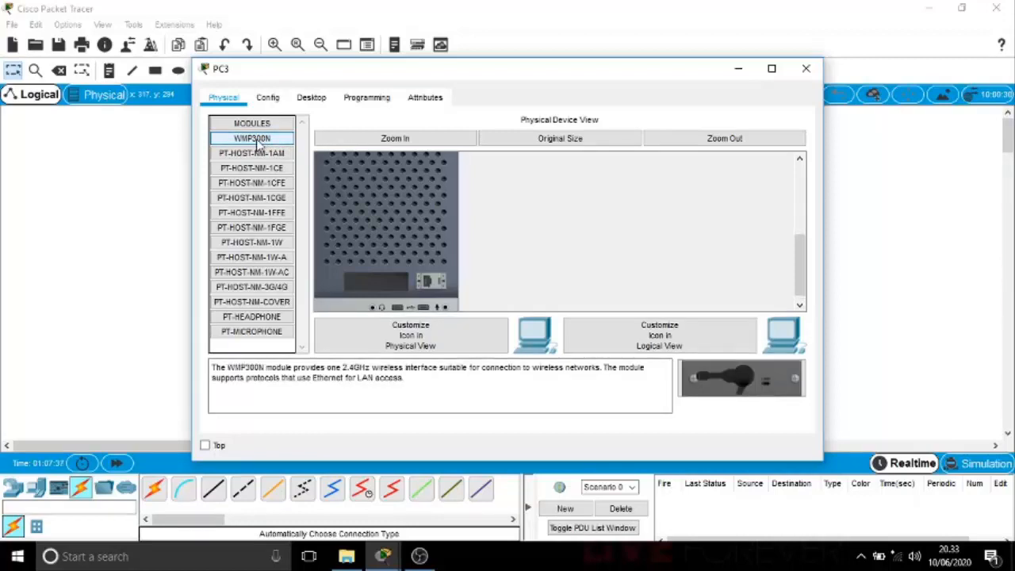
drag(259, 142, 378, 282)
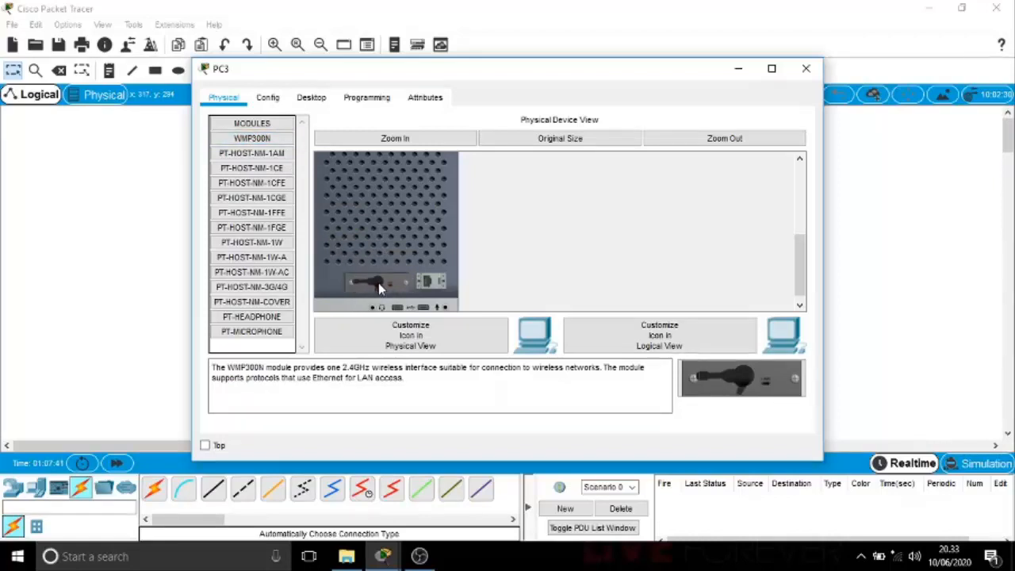
drag(799, 288, 799, 214)
click(437, 213)
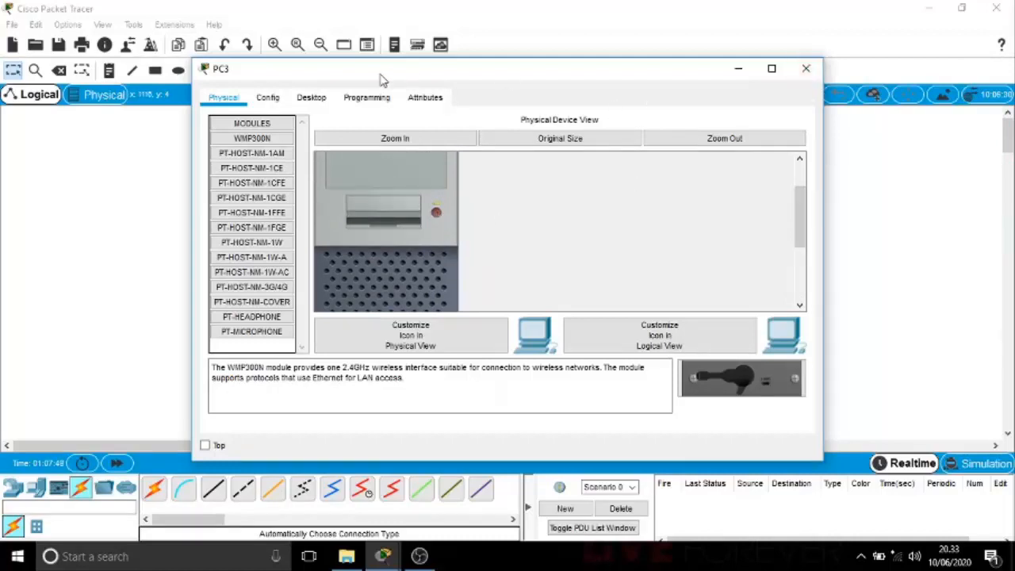
- Open PC3's PC Wireless utility and refresh its list of available wireless networks
click(273, 103)
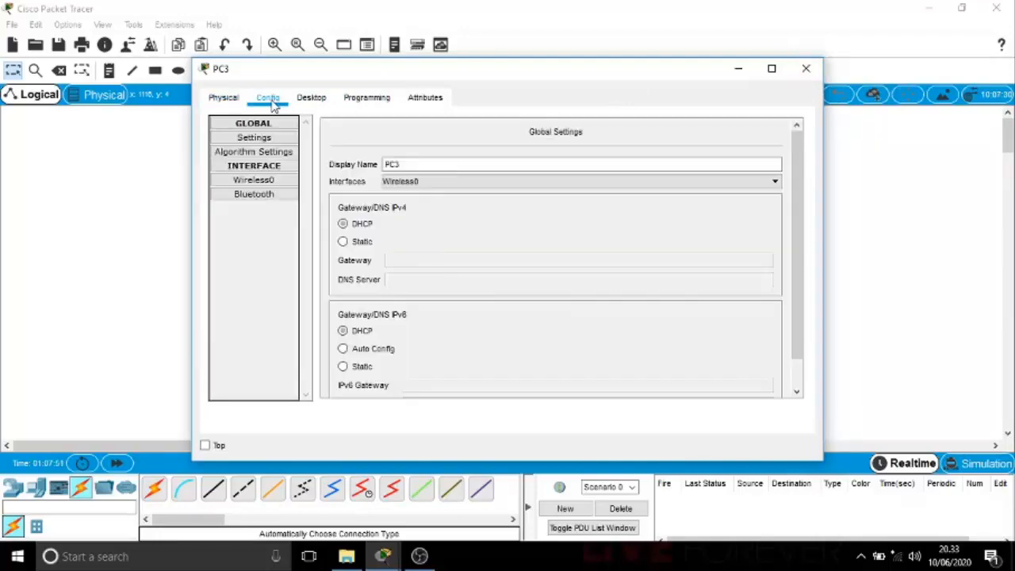
click(310, 99)
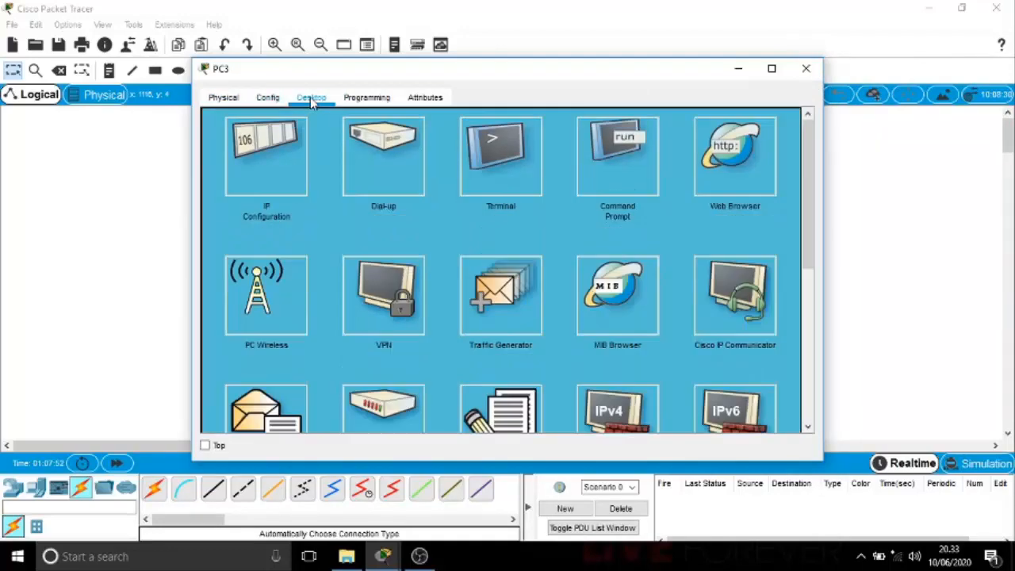
drag(352, 76, 515, 61)
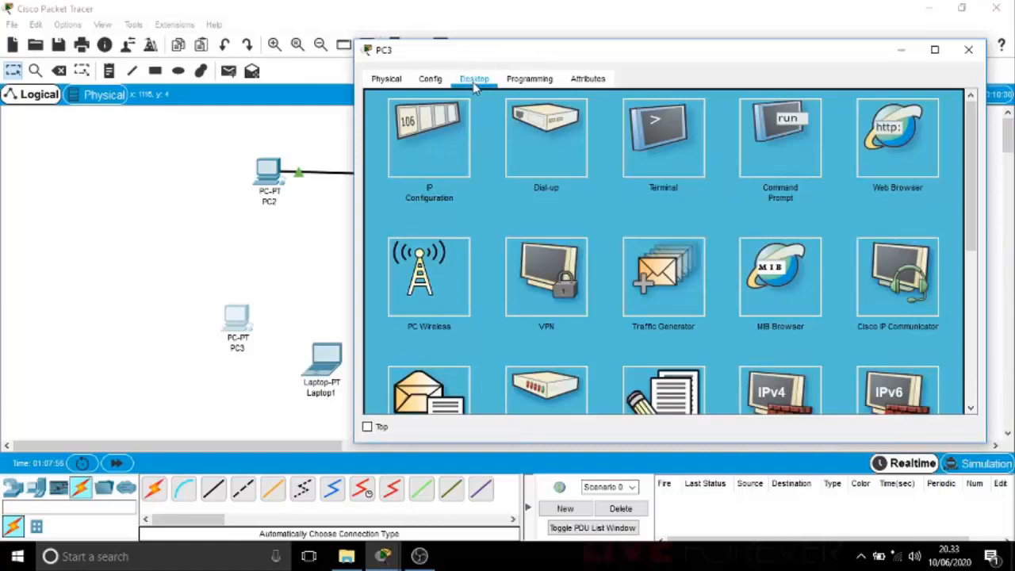
click(429, 291)
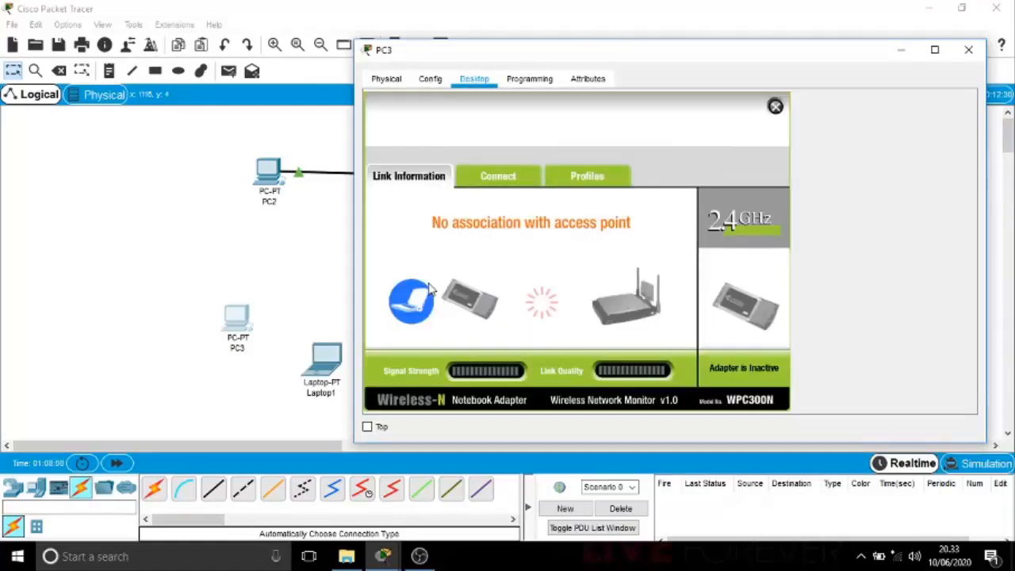
click(509, 177)
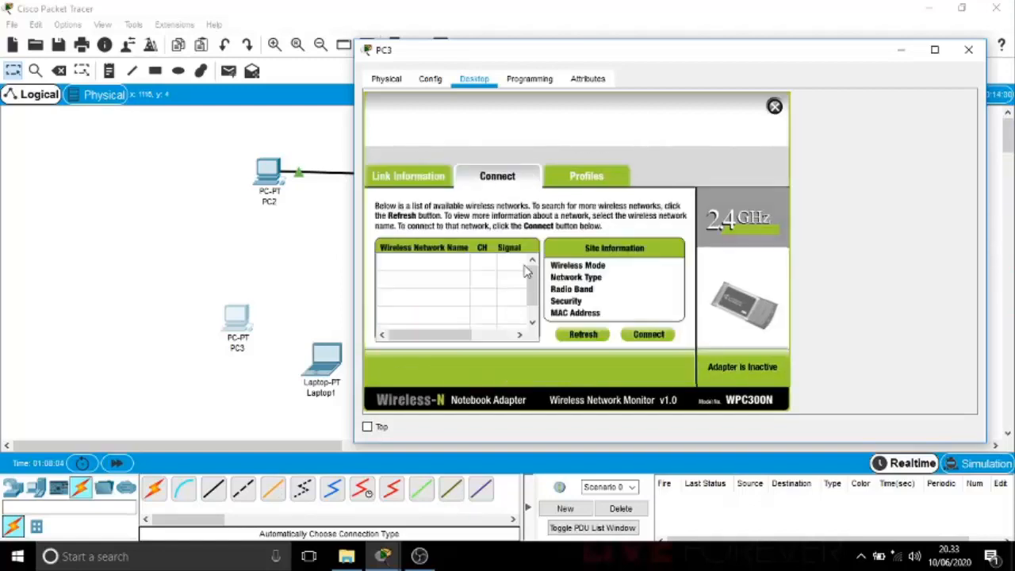
click(584, 336)
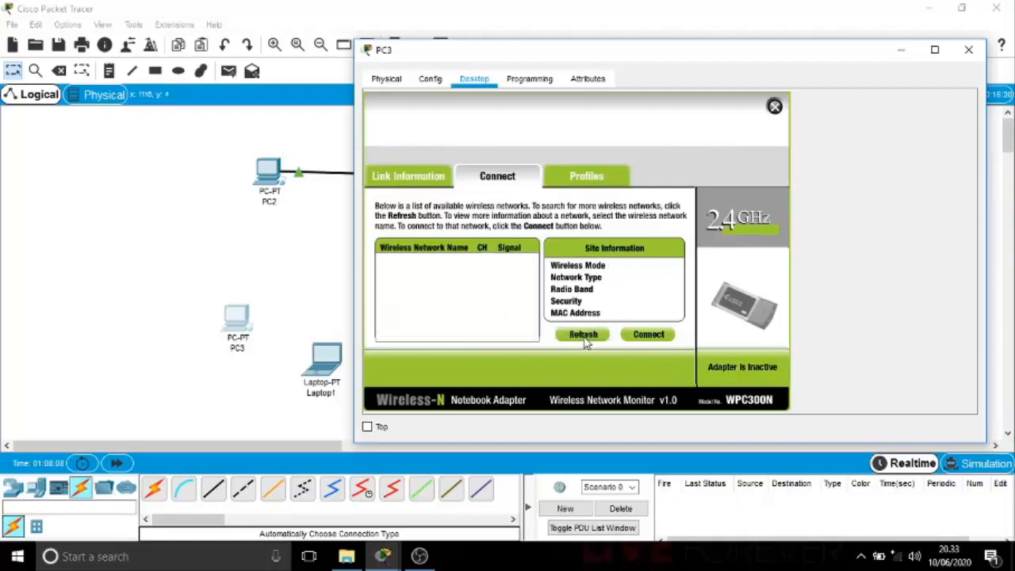
click(584, 339)
click(581, 337)
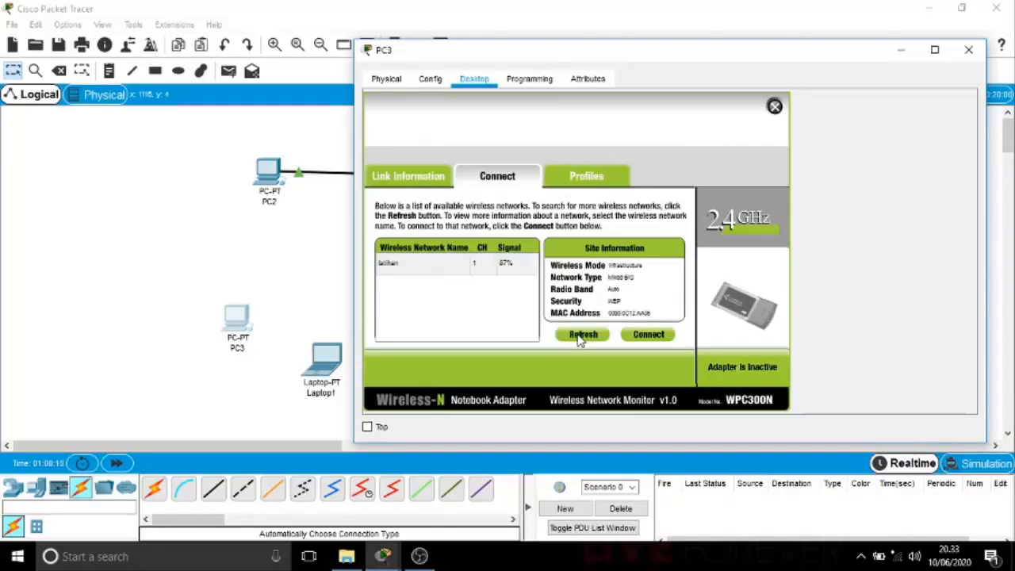
- Connect PC3 to the latihan wireless network by entering the WEP key, and close the PC Wireless utility
click(420, 271)
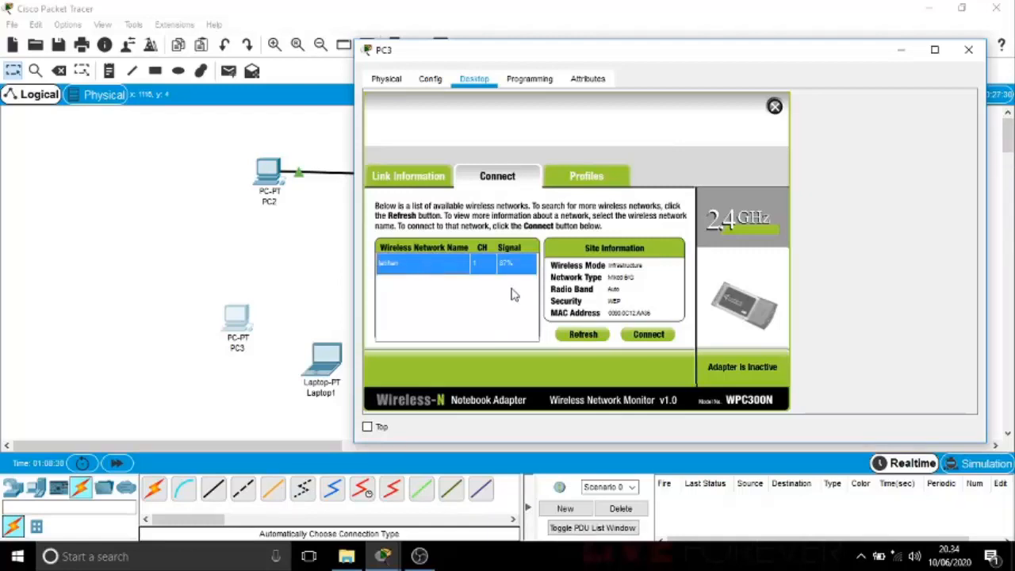
click(649, 336)
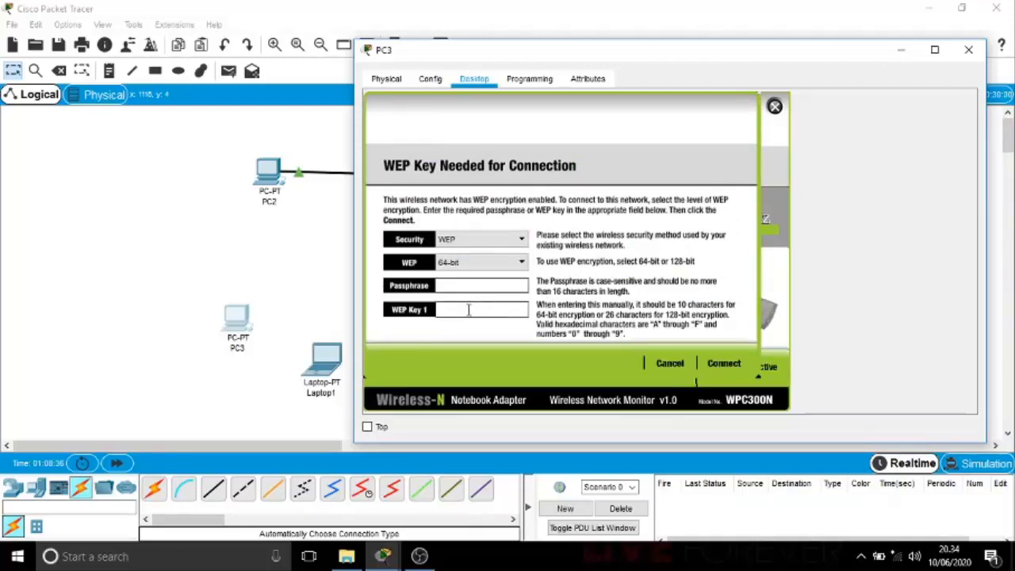
click(468, 310)
text(34567890)
click(732, 364)
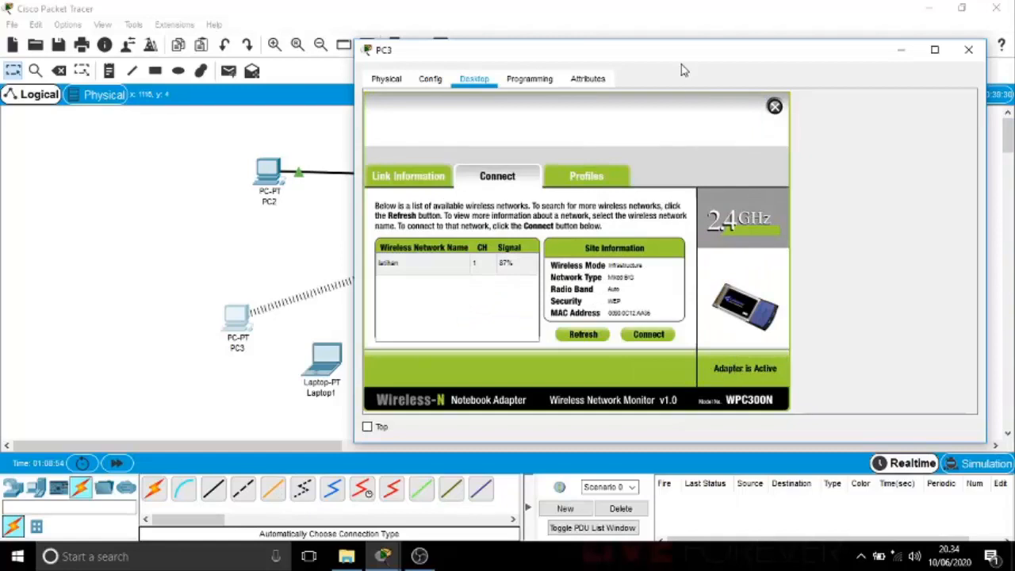
drag(664, 64, 739, 63)
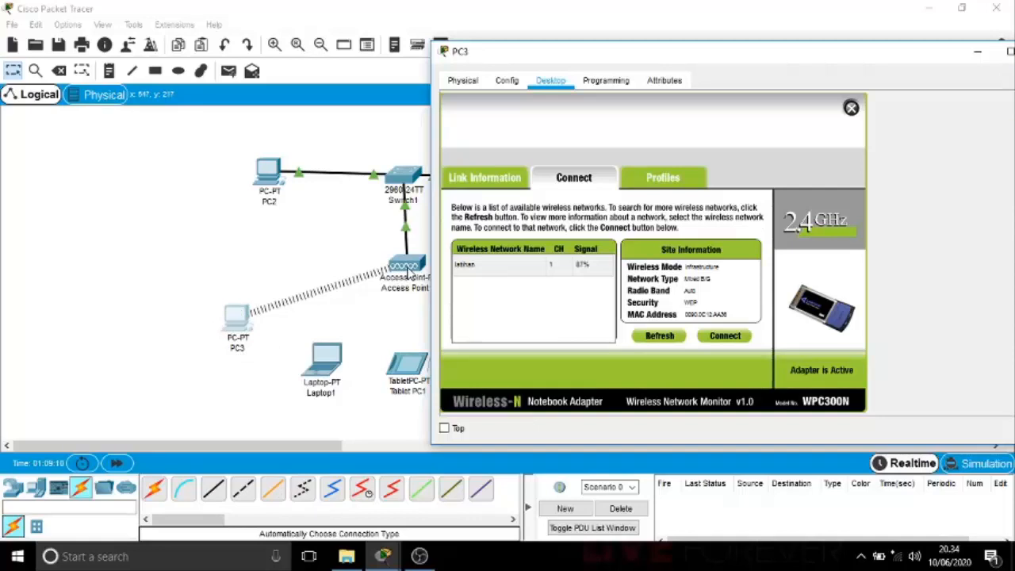
click(851, 108)
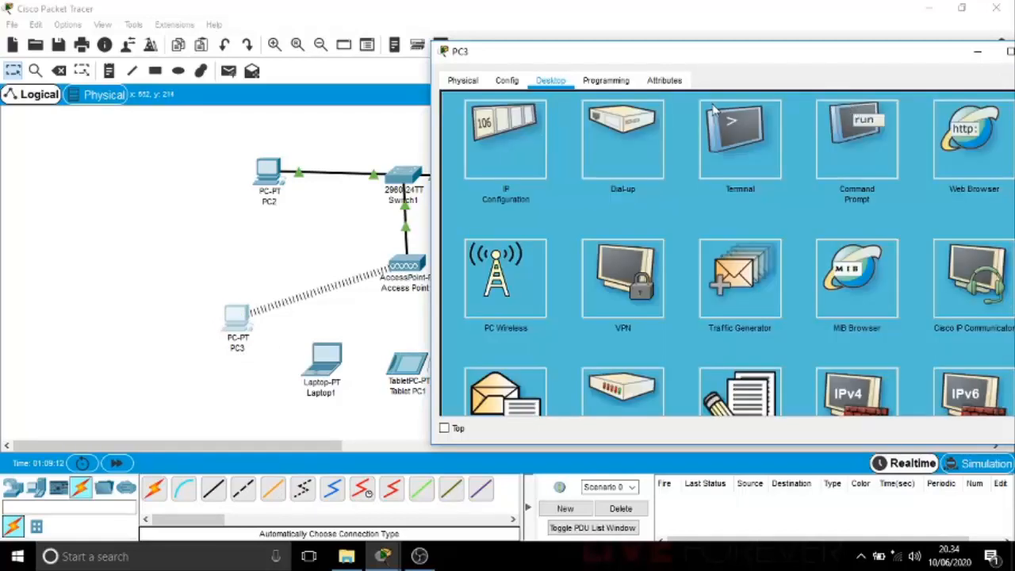
- Switch PC3's IP configuration to static with IP address 192.168.1.3 and subnet mask 255.255.255.0
click(526, 142)
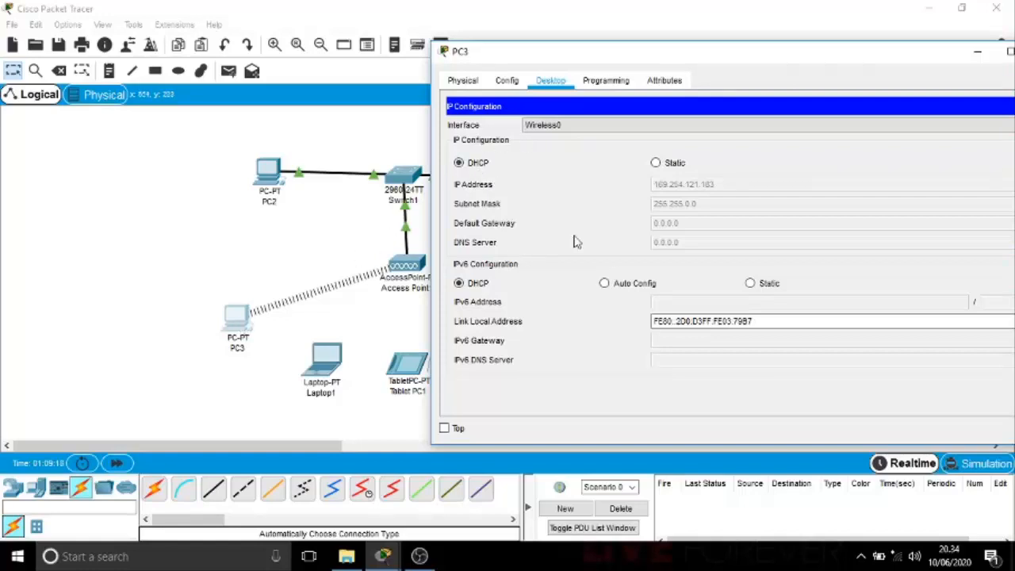
click(671, 163)
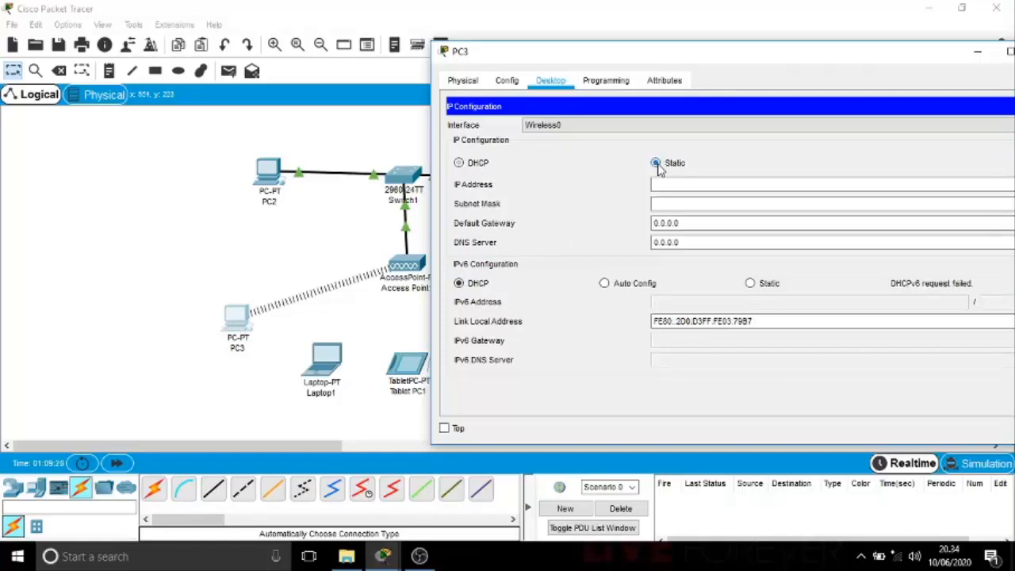
click(664, 183)
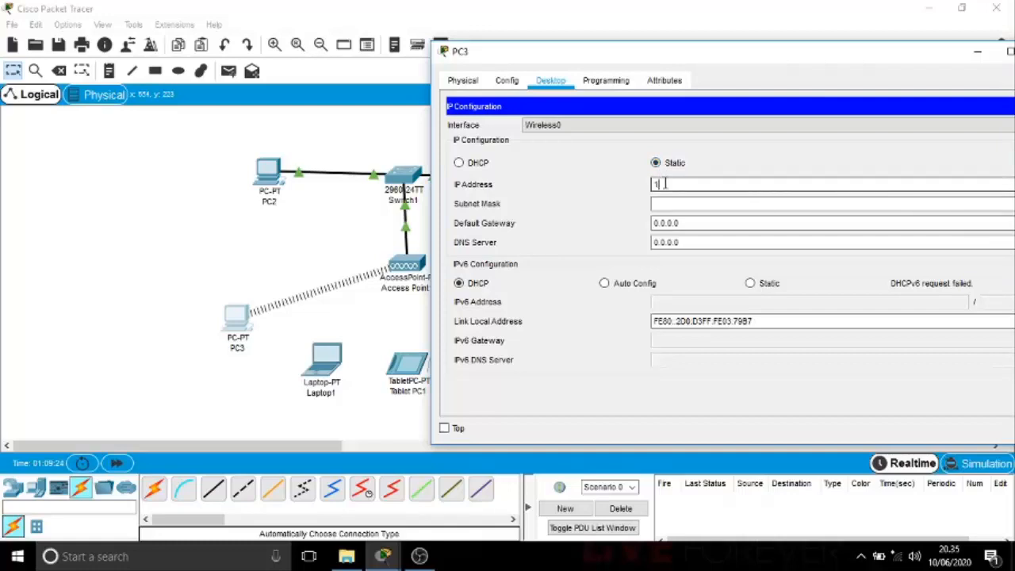
text(9)
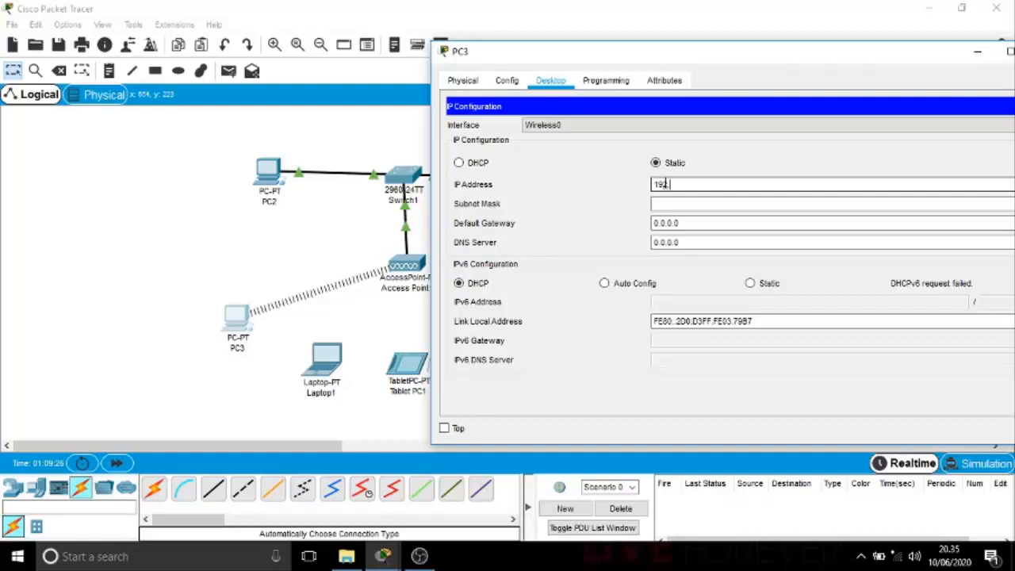
text(2.168.1.3)
click(672, 203)
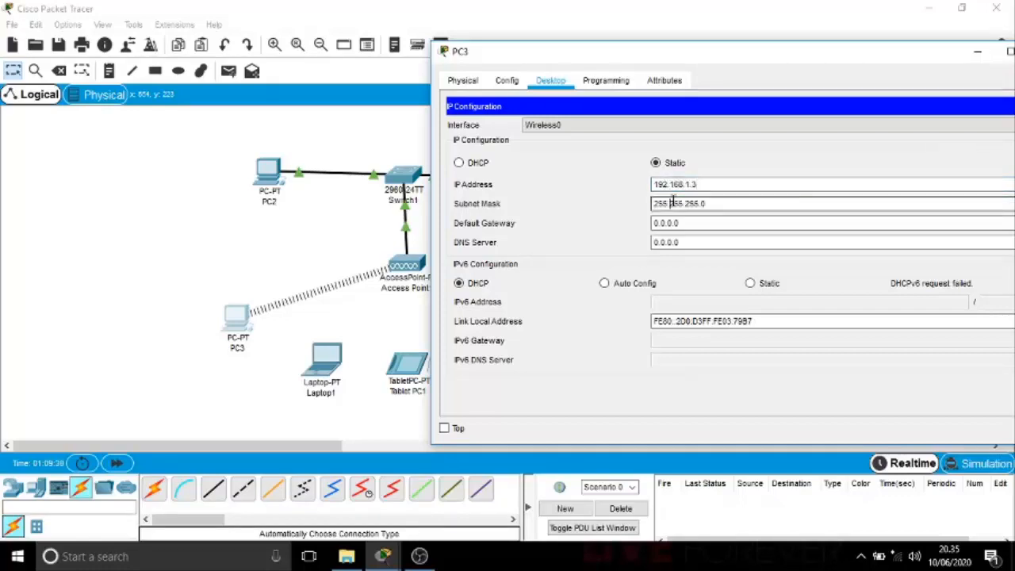
- Set PC3's default gateway to 192.168.1.1 and close the IP configuration
click(683, 223)
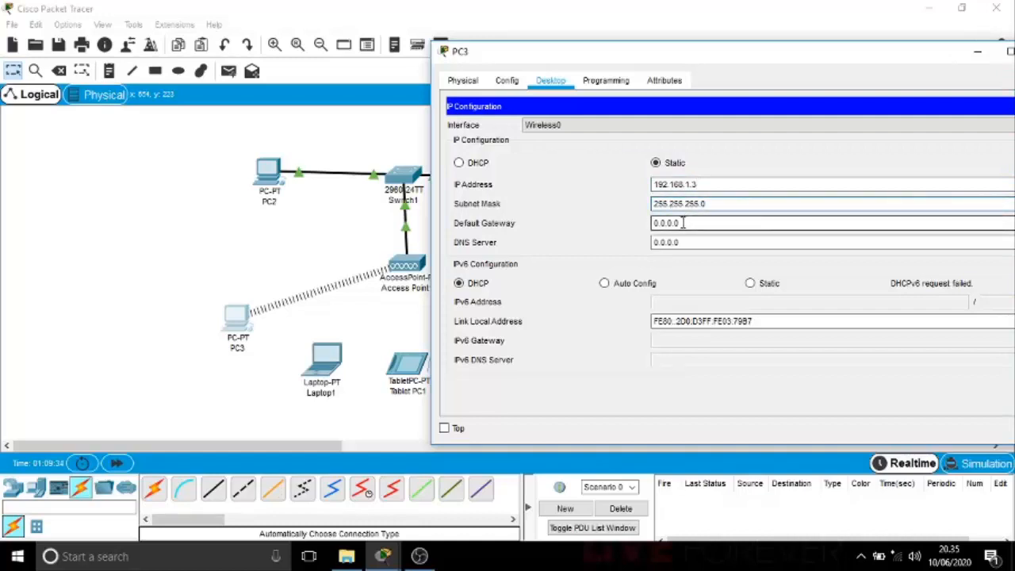
drag(682, 222, 624, 222)
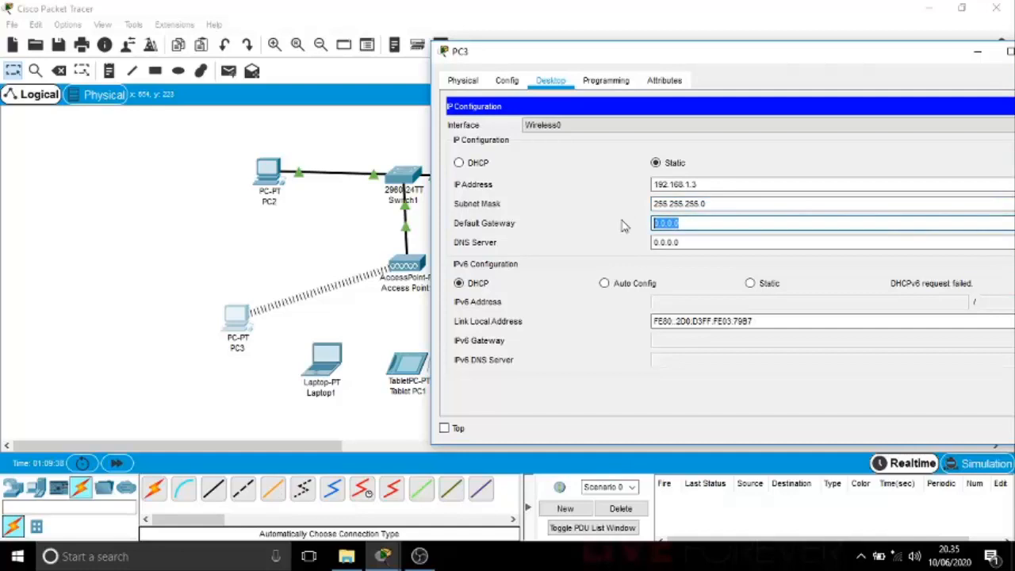
text(192.168.1.1)
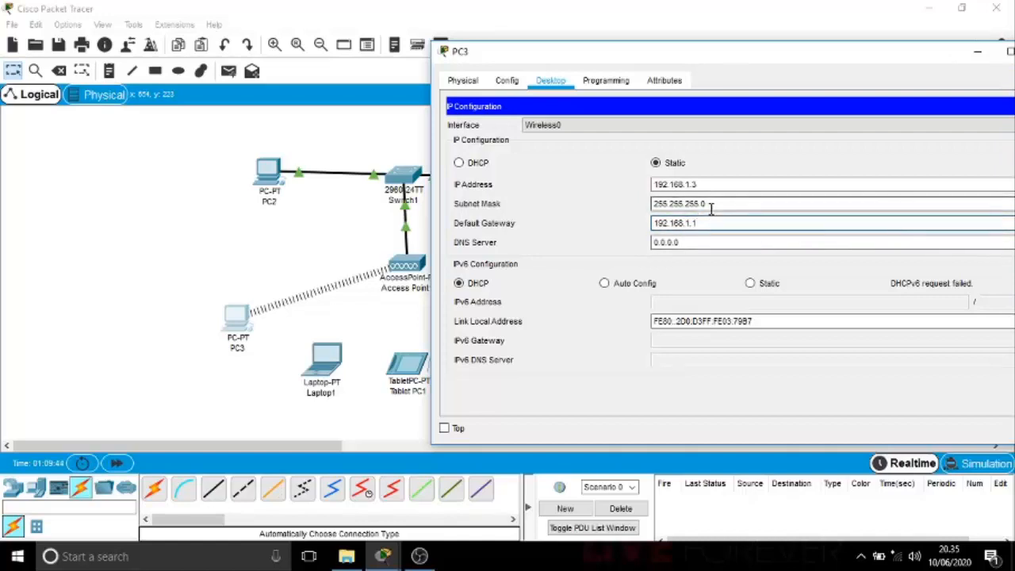
drag(731, 64, 584, 39)
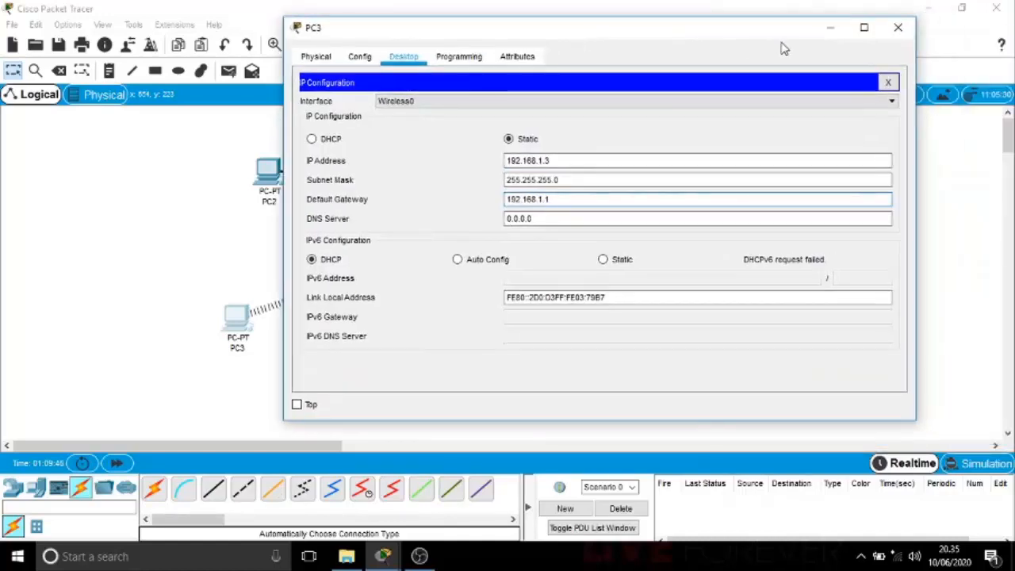
click(888, 82)
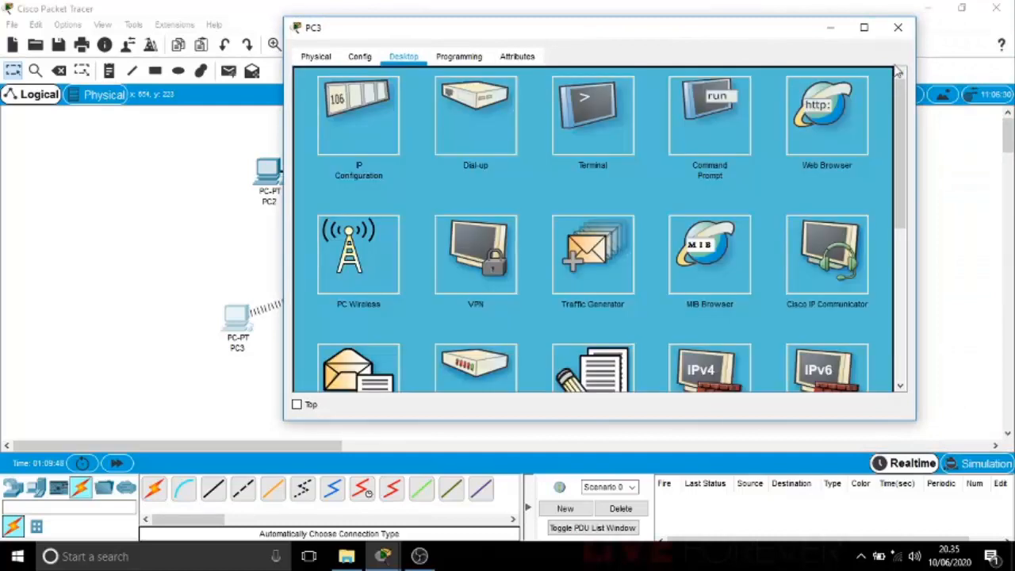
- Close PC3's window, then power off Laptop1, replace its Ethernet module with the WPC300N wireless module, and power it back on
click(901, 34)
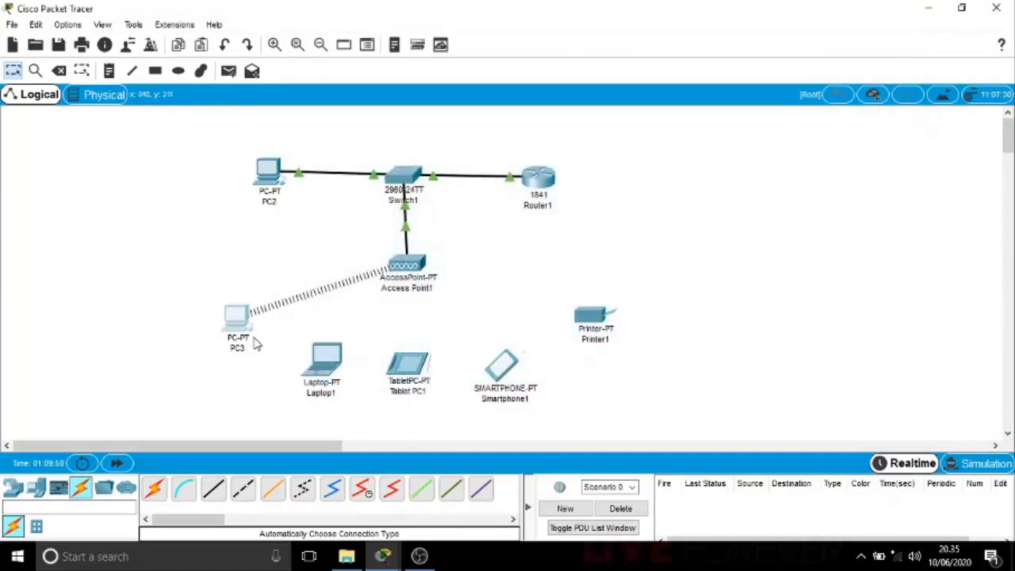
click(323, 366)
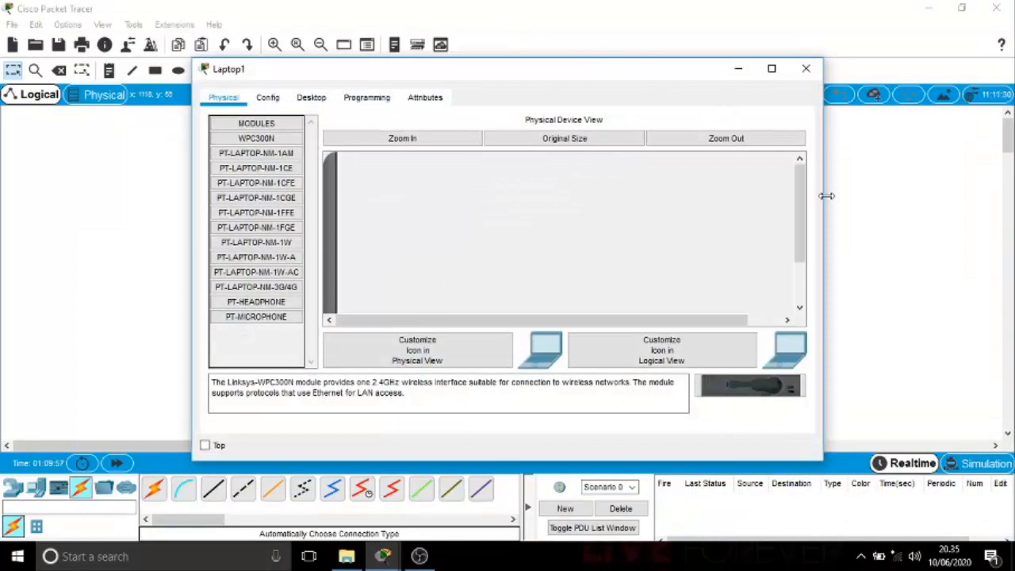
drag(797, 205, 800, 251)
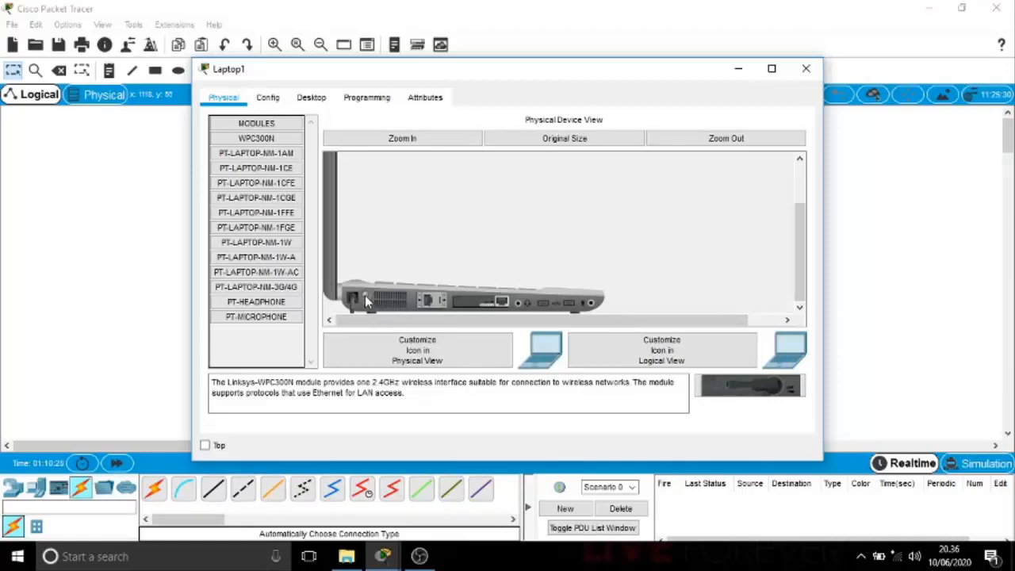
drag(365, 295, 268, 341)
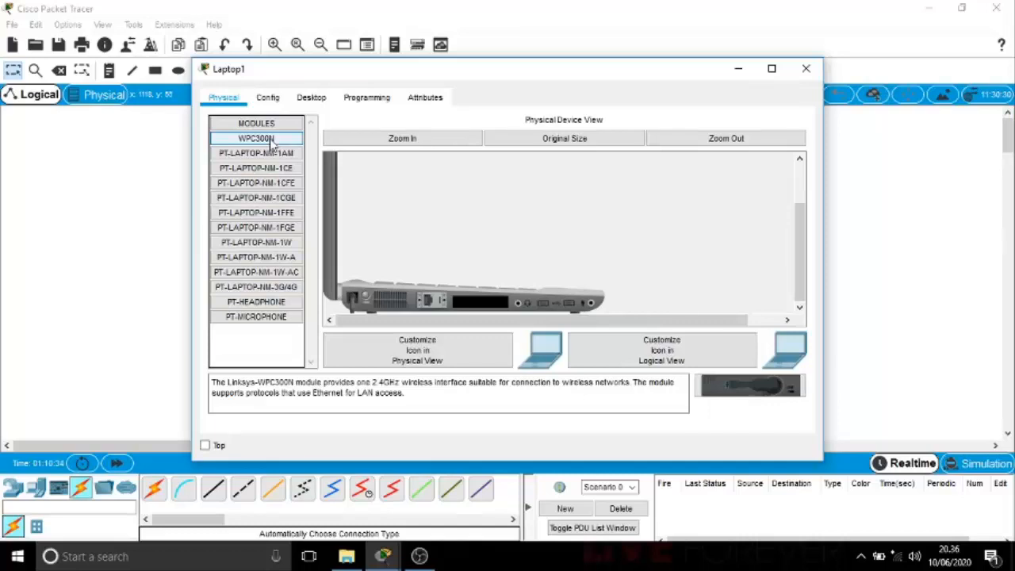
drag(272, 141, 493, 308)
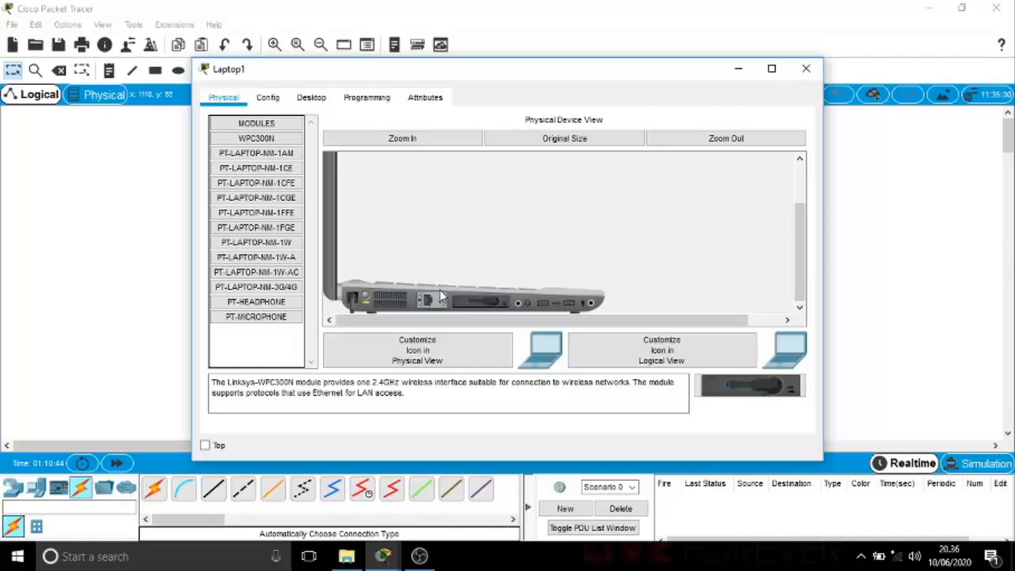
- Set Laptop1's Wireless0 SSID to latihan, choose WEP authentication and enter the WEP key
click(323, 100)
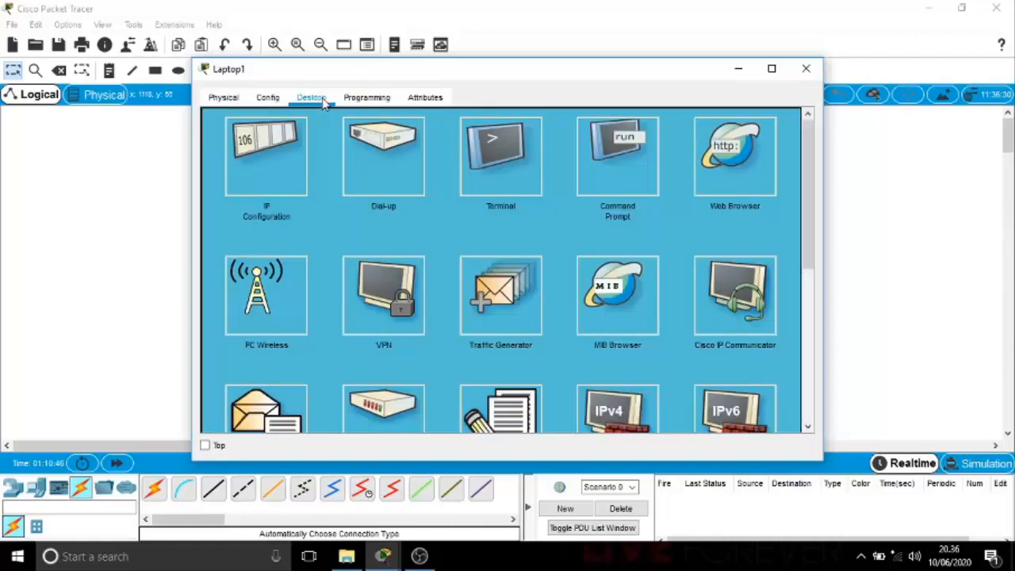
click(283, 103)
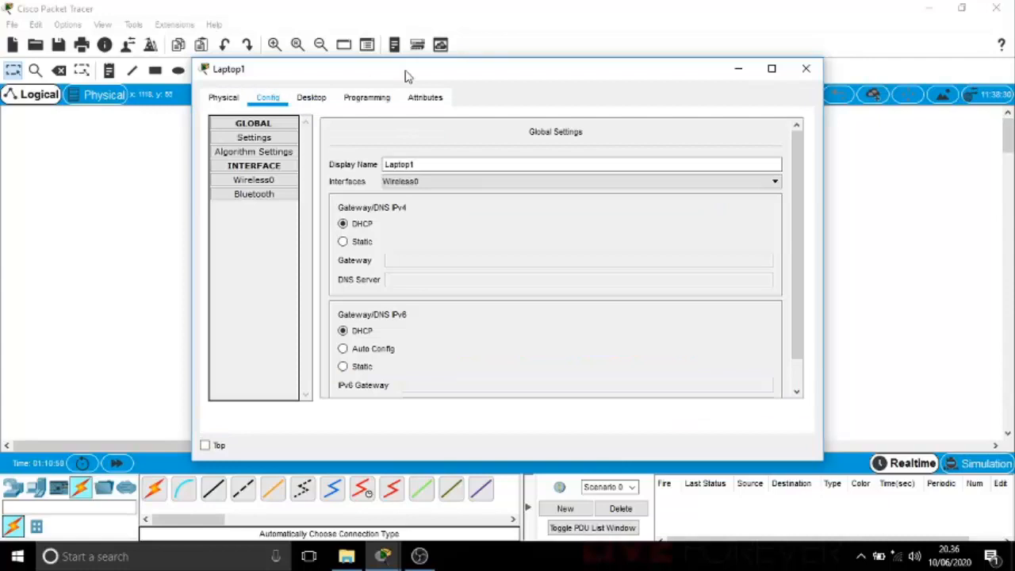
drag(407, 75, 644, 62)
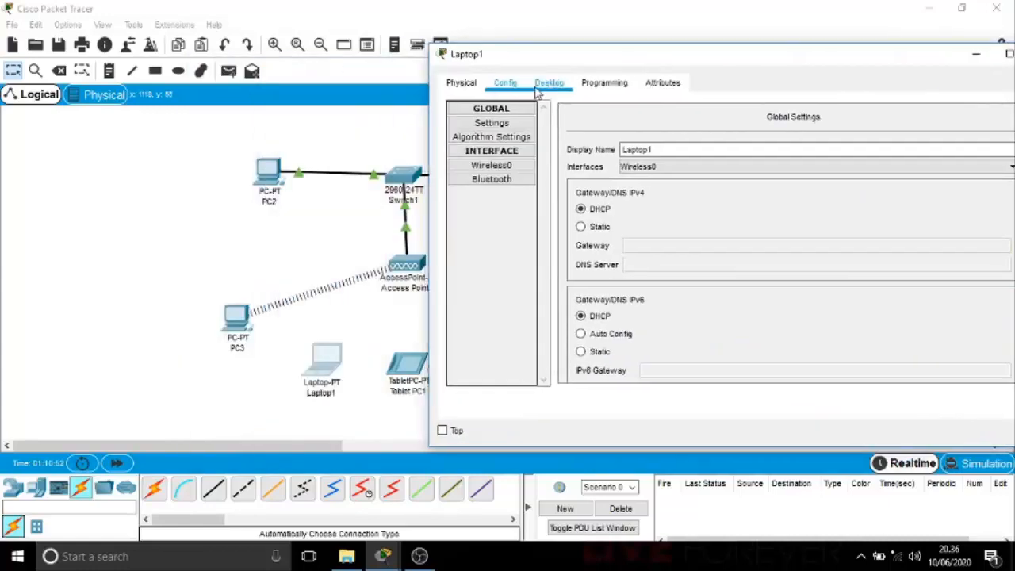
click(498, 165)
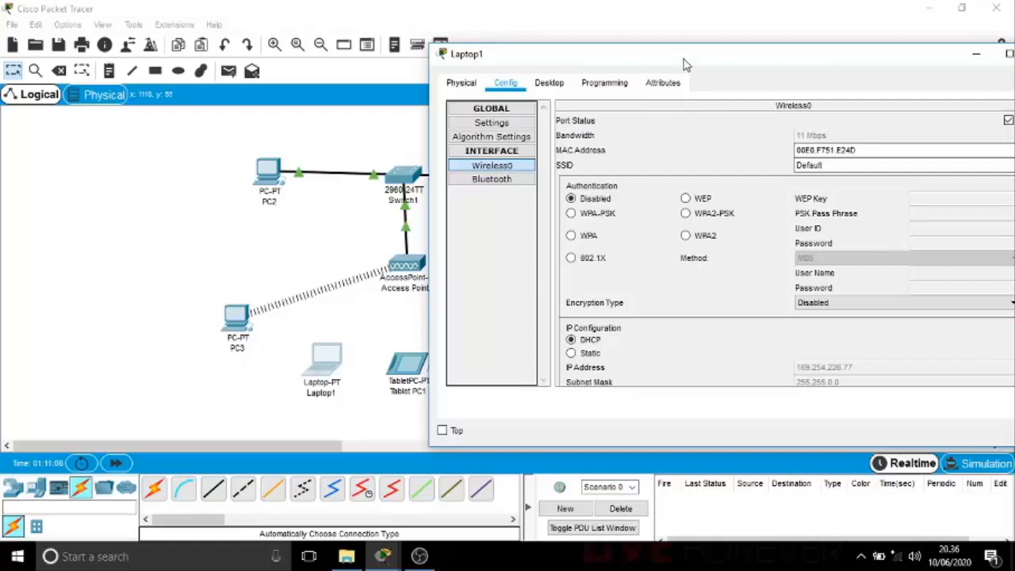
drag(687, 61, 528, 61)
click(681, 161)
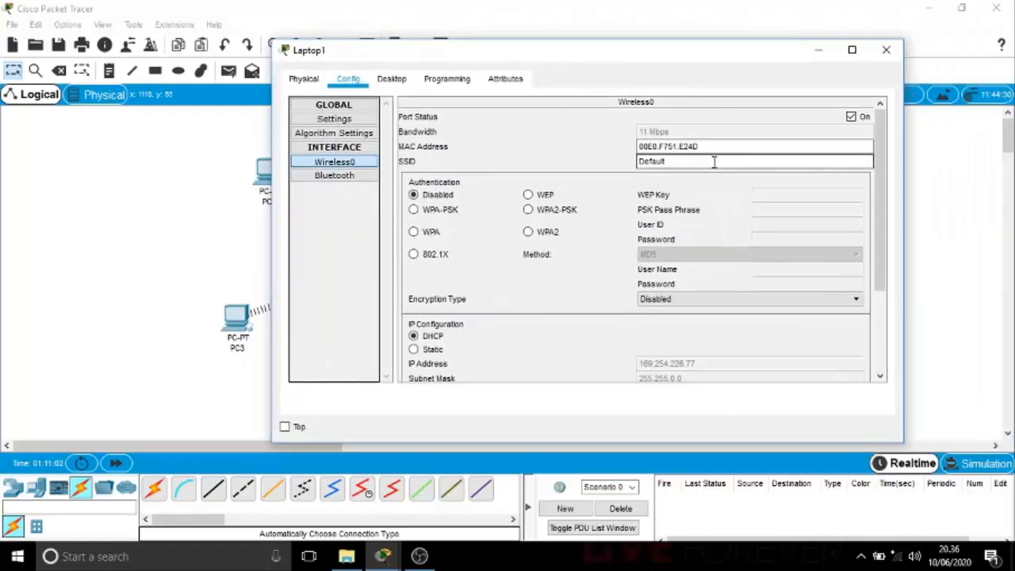
drag(682, 163, 617, 166)
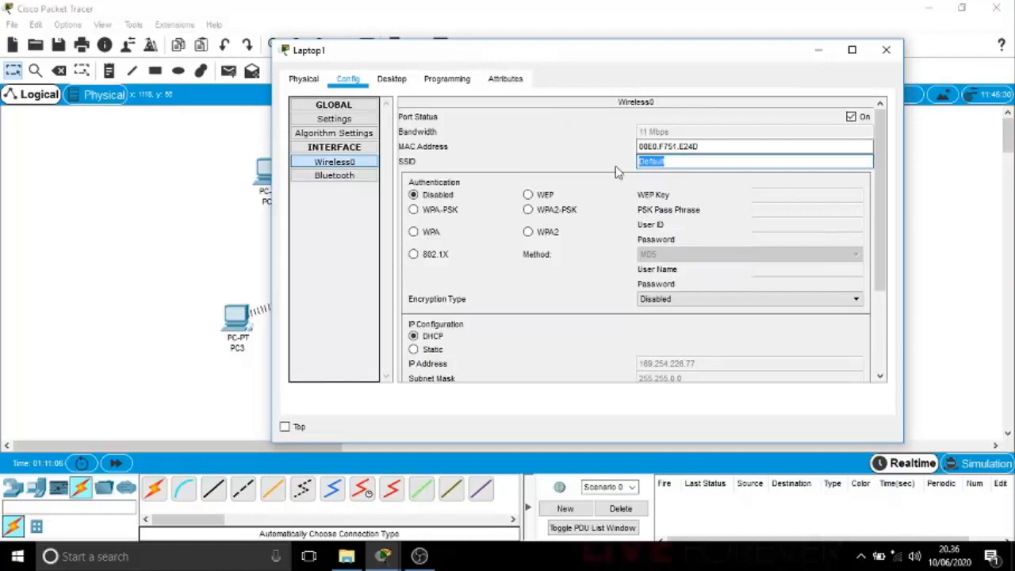
key(BackSpace)
text(Ist)
text(han)
click(528, 196)
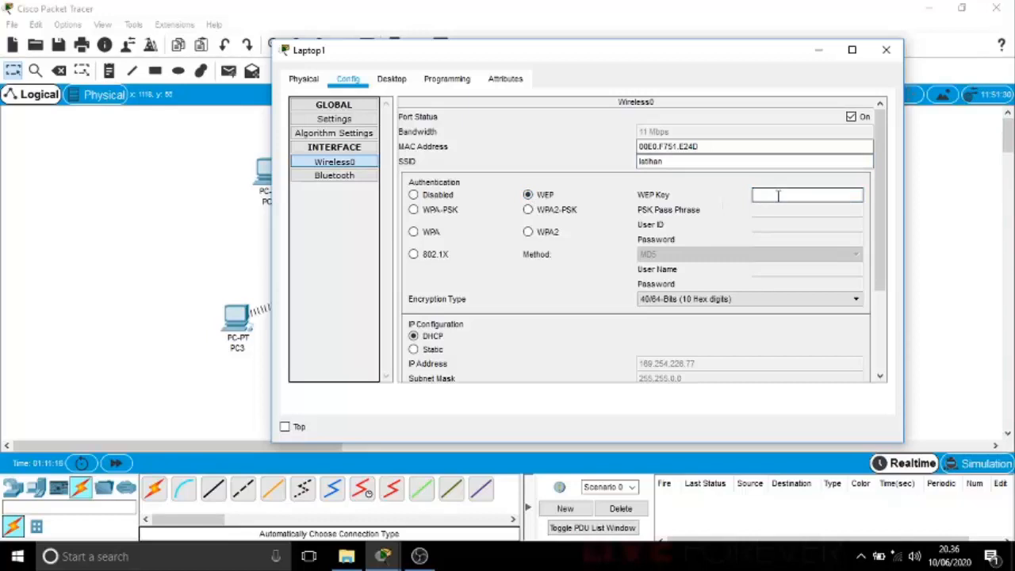
text(1234567890)
- Switch Laptop1's Wireless0 IP configuration to static with IP address 192.168.1.4
click(413, 350)
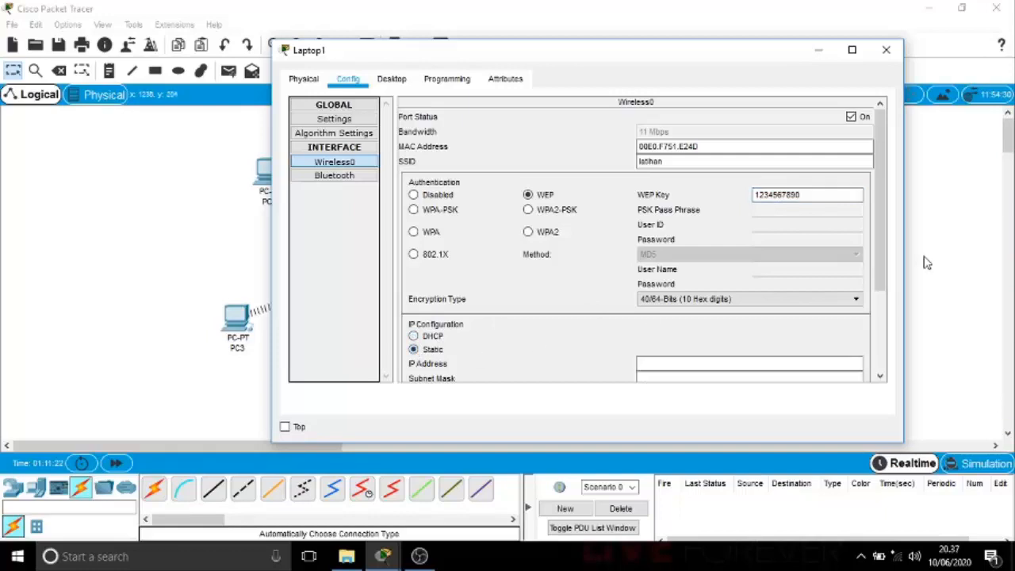
drag(881, 252, 881, 308)
click(783, 272)
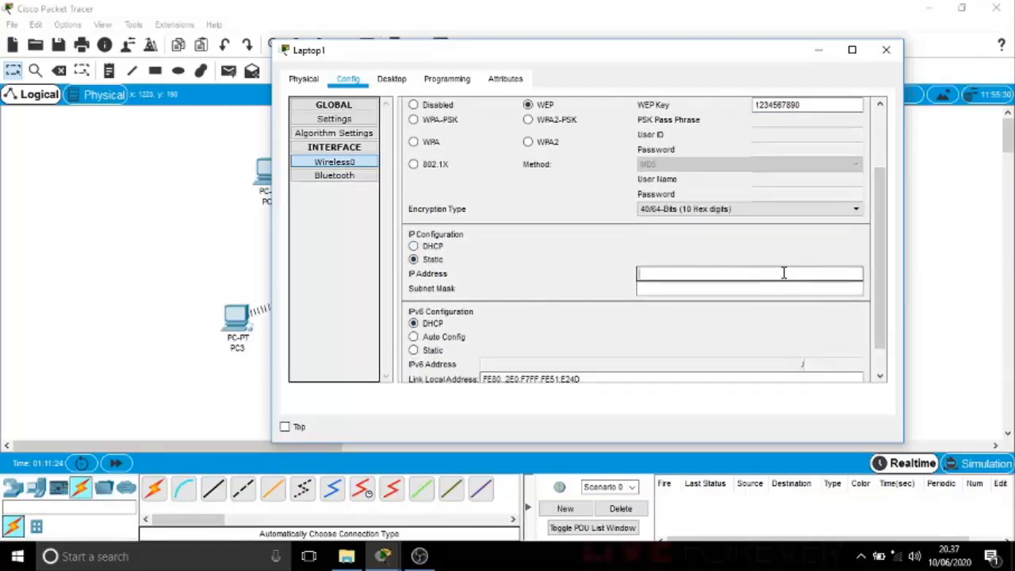
text(192.168.1.4)
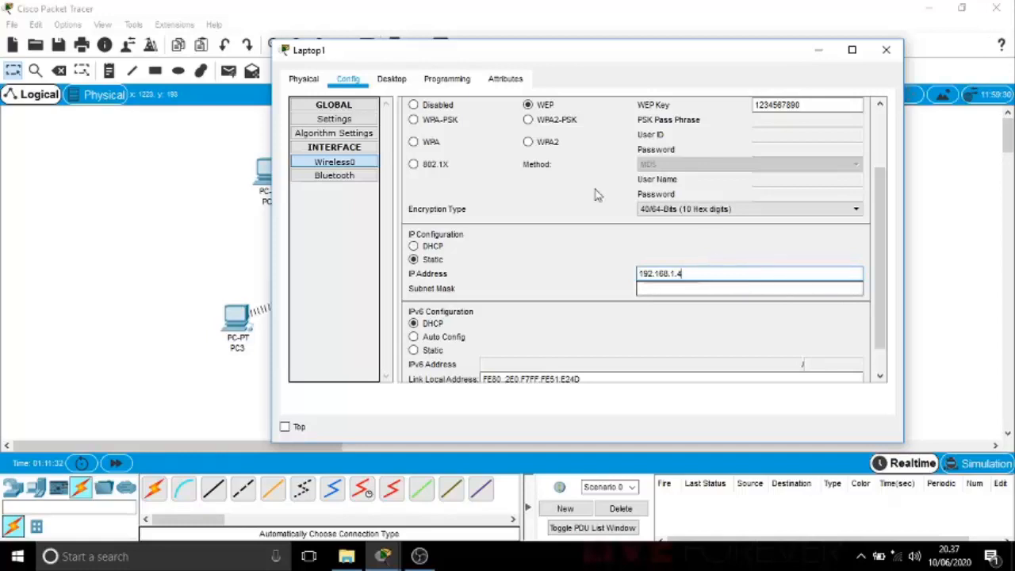
- Set Laptop1's IPv4 gateway to 192.168.1.1 in its global settings and close the laptop's window
click(374, 120)
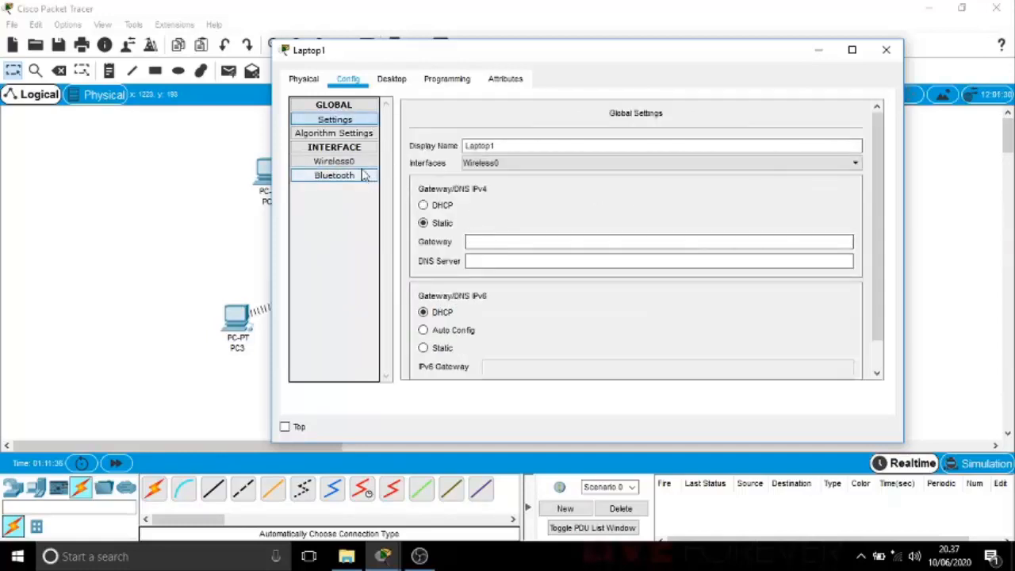
click(492, 243)
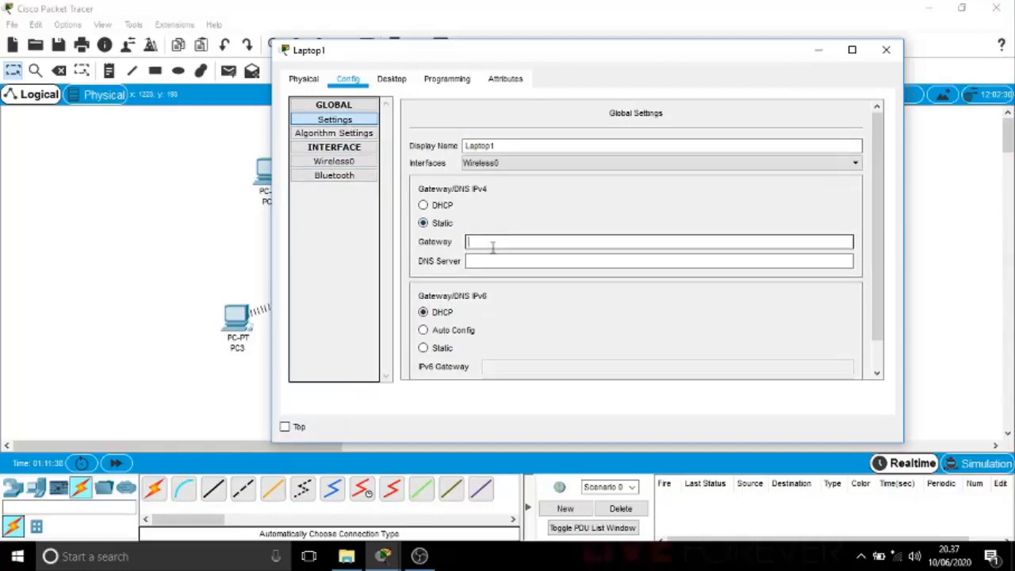
text(192.168.1.1)
key(Tab)
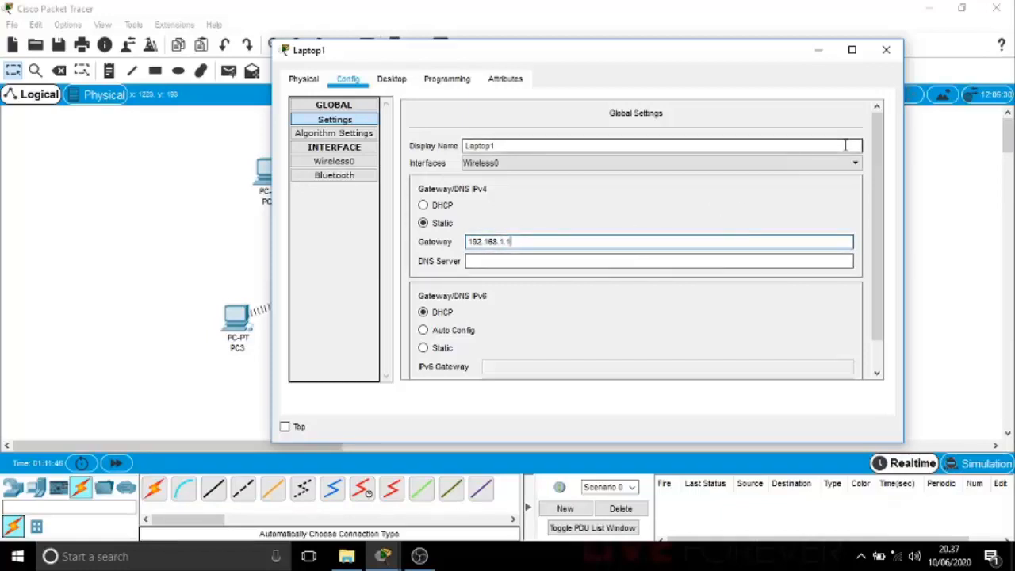
click(899, 51)
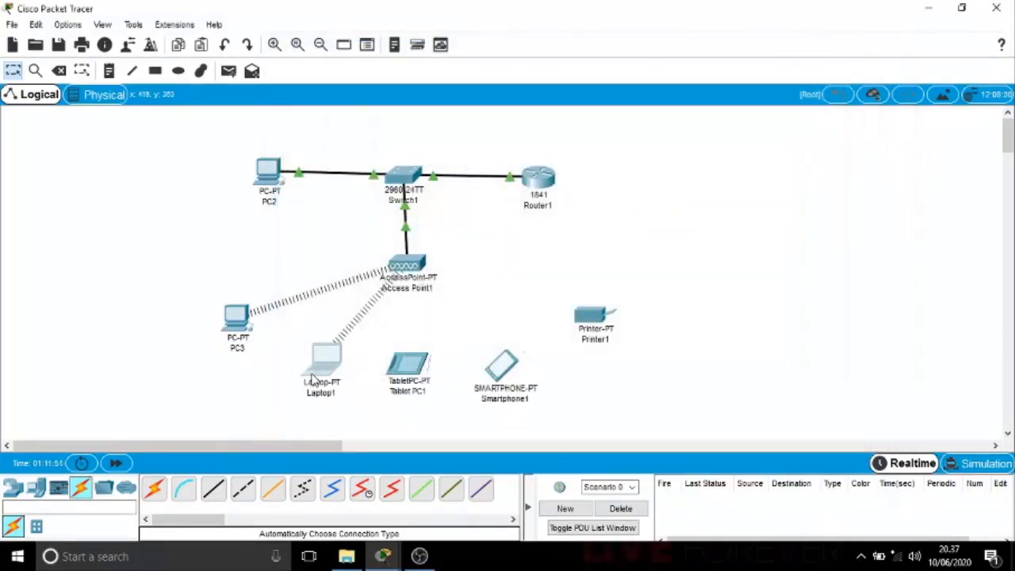
mouse_move(420, 263)
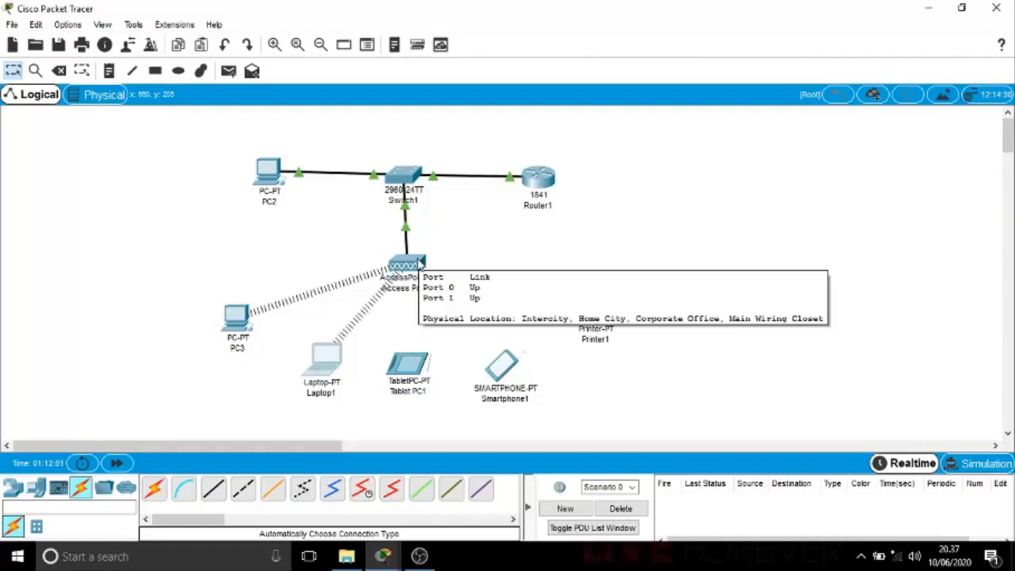
click(420, 264)
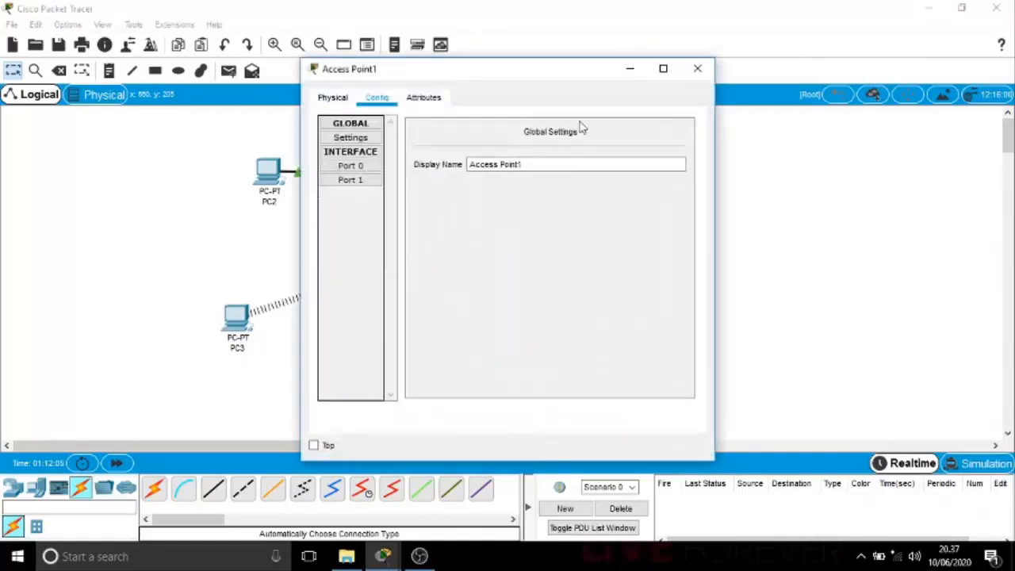
click(691, 69)
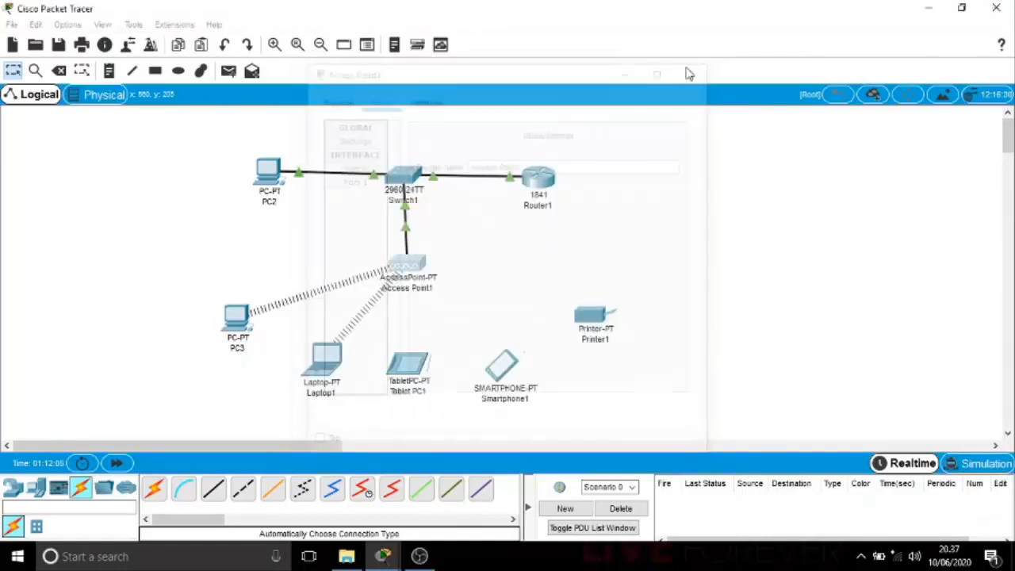
- Set Tablet PC1's Wireless0 SSID to latihan, choose WEP authentication and enter the WEP key
click(418, 371)
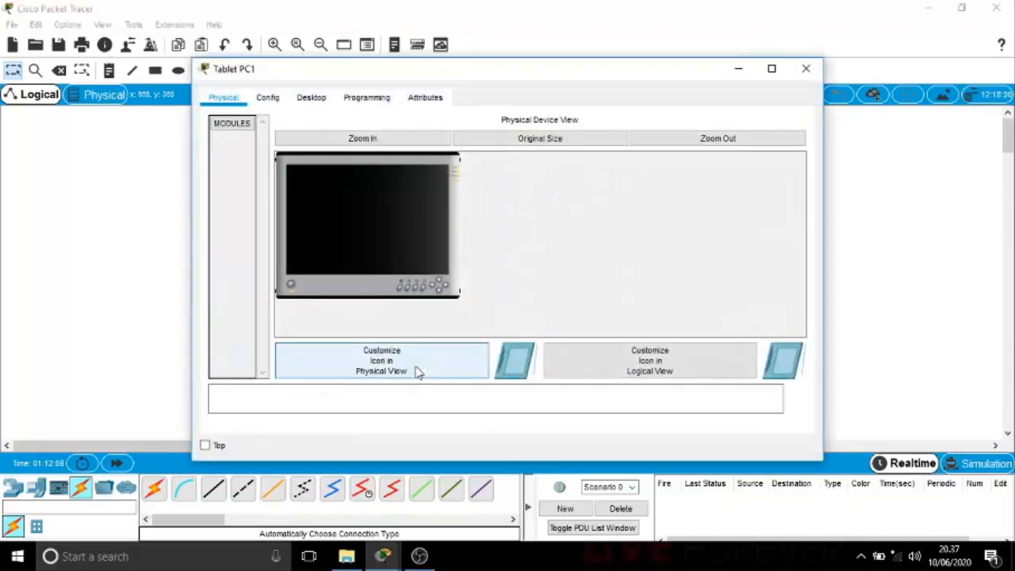
drag(444, 65, 577, 71)
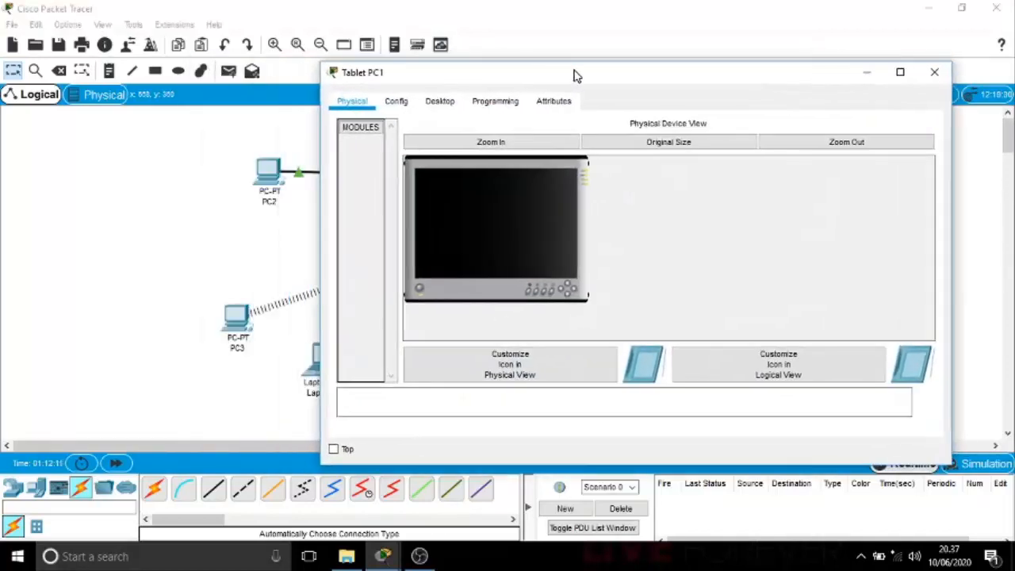
click(405, 101)
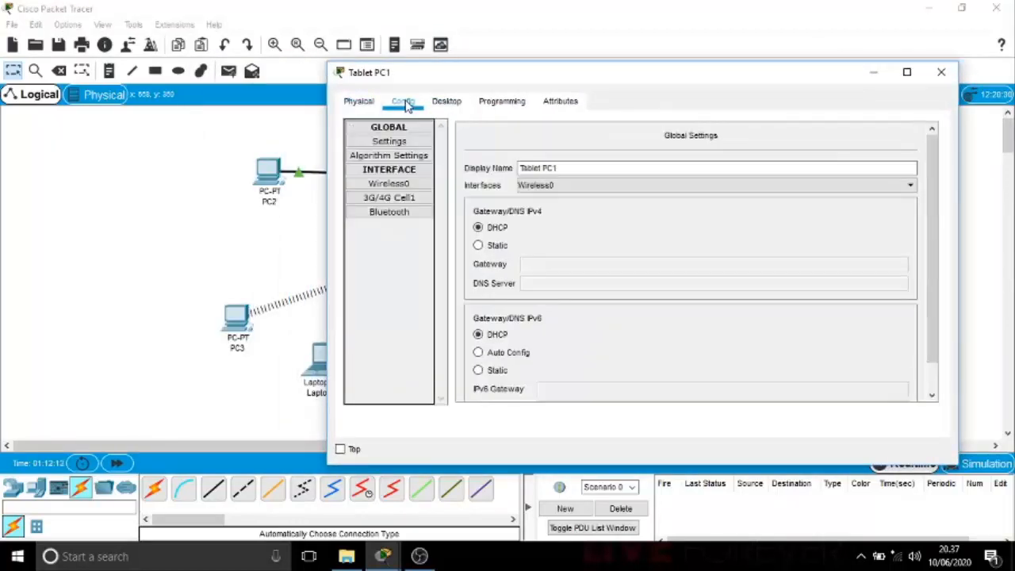
click(404, 183)
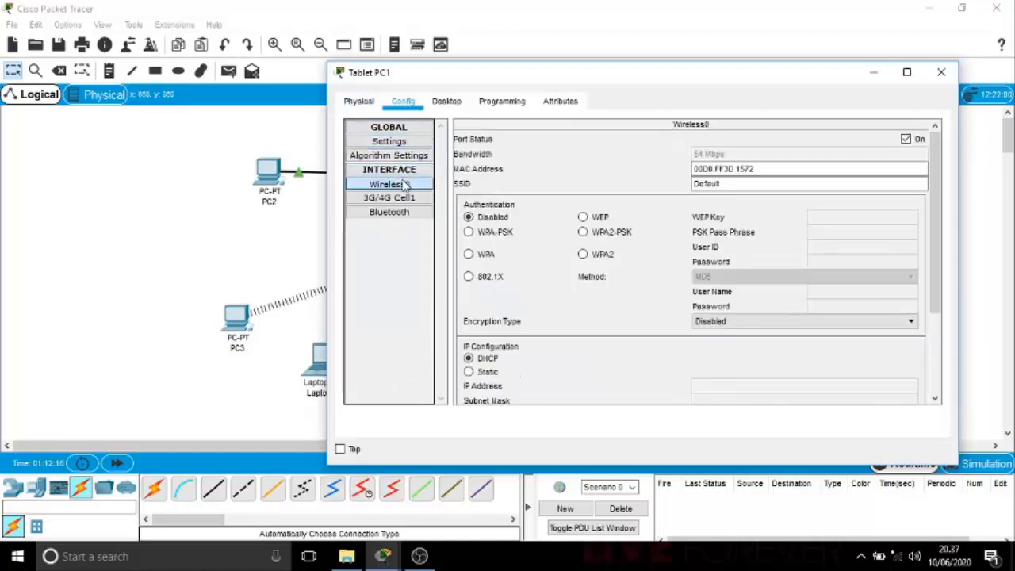
click(713, 183)
double_click(699, 183)
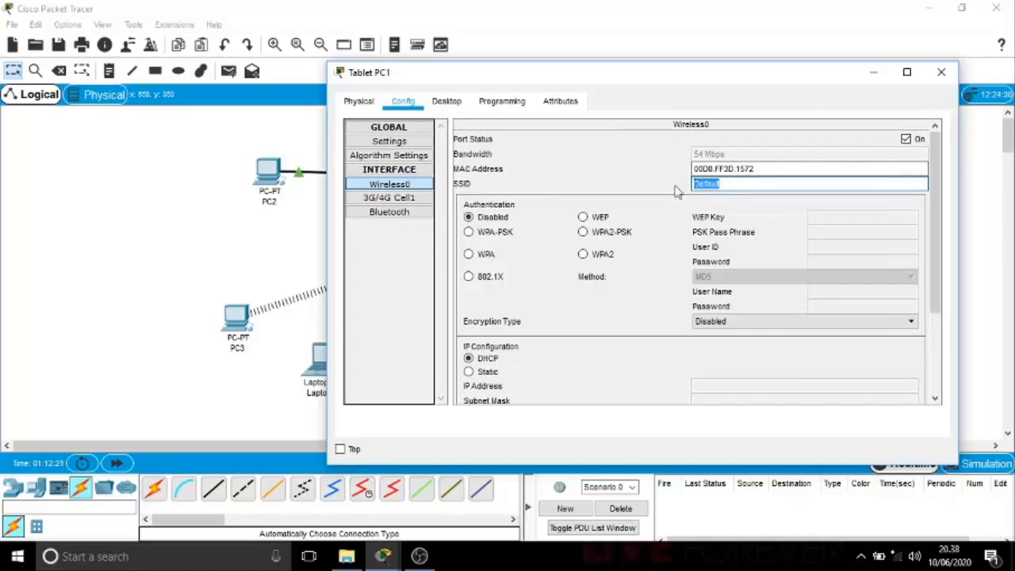
text(lathan)
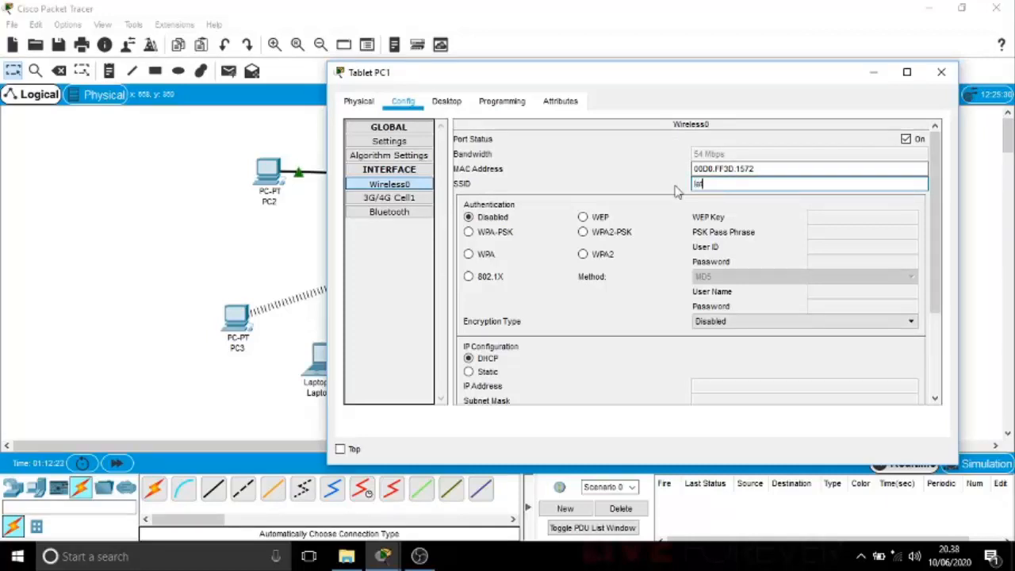
click(582, 216)
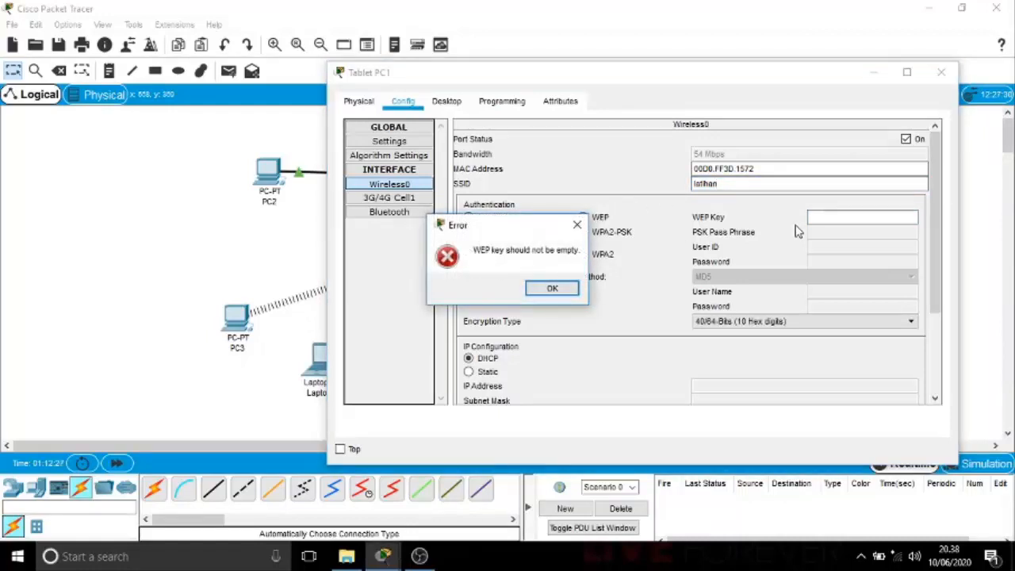
click(553, 289)
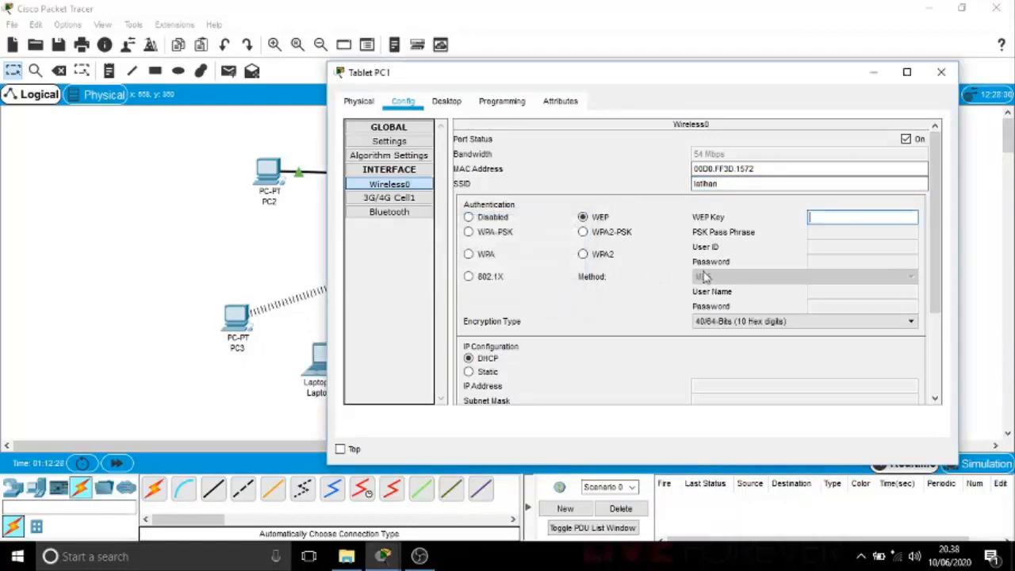
text(1234567890)
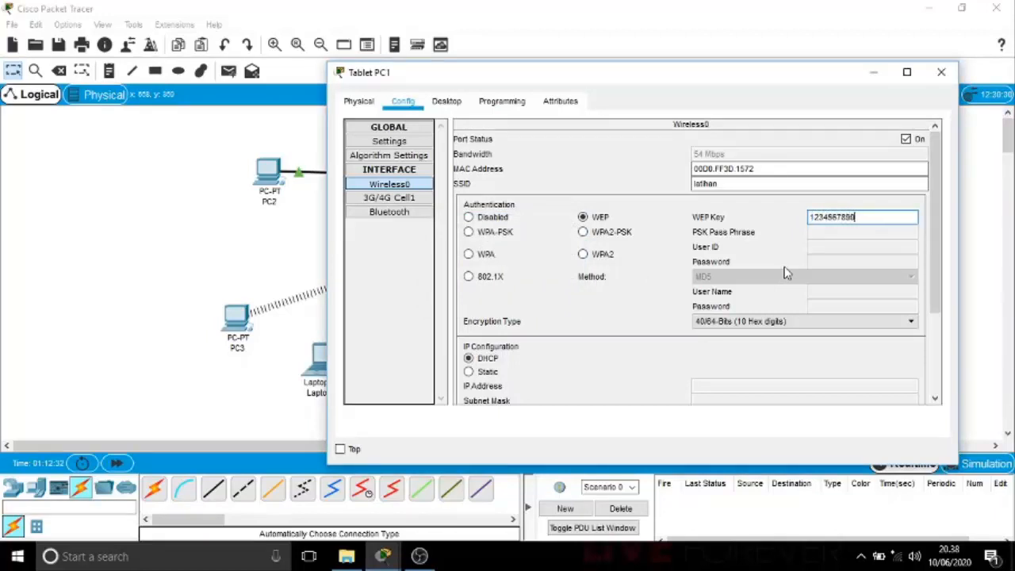
- Switch Tablet PC1's Wireless0 IP configuration to static with IP address 192.168.1.5 and subnet mask 255.255.255.0
click(469, 372)
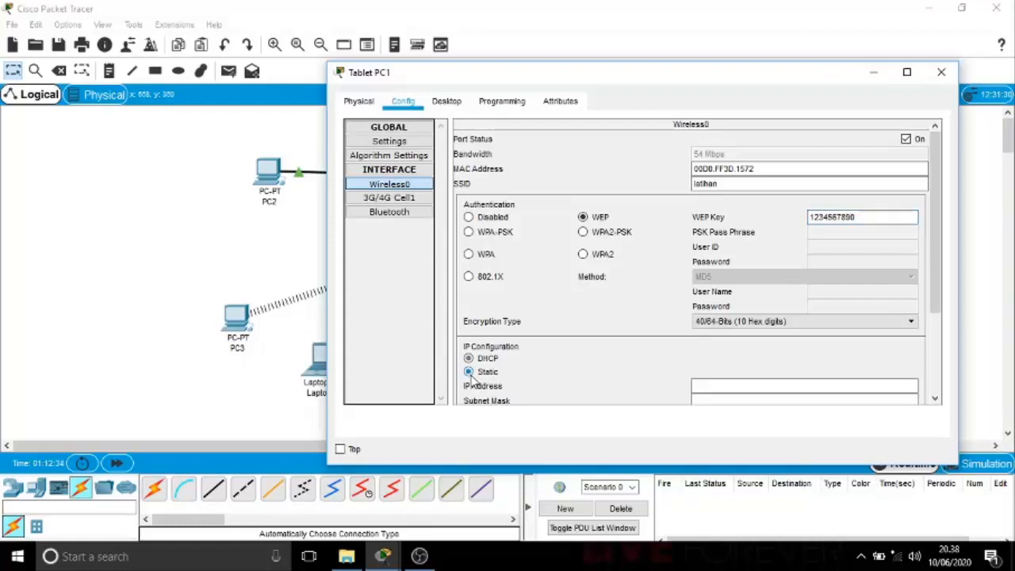
click(727, 385)
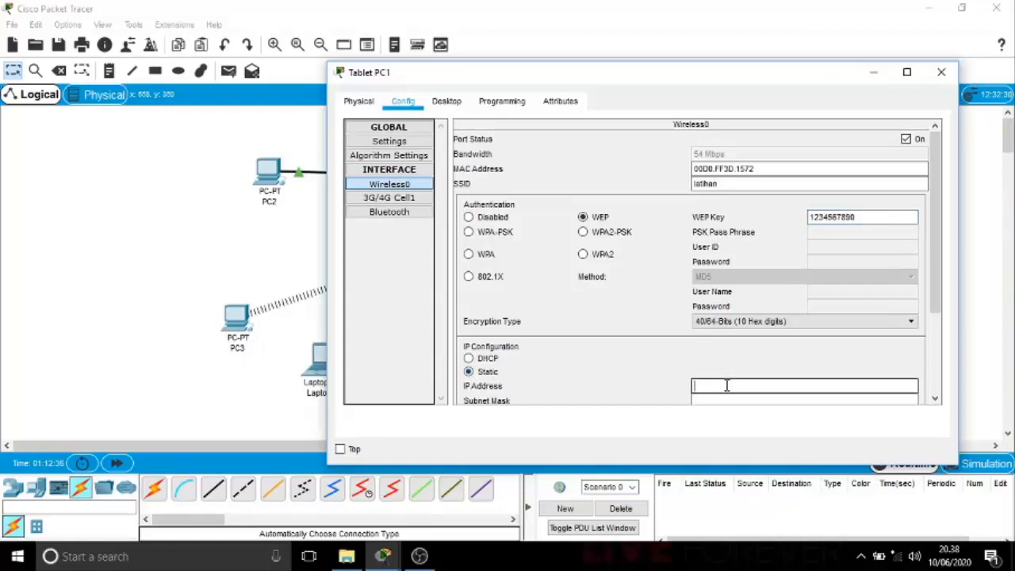
text(192.168.1.5)
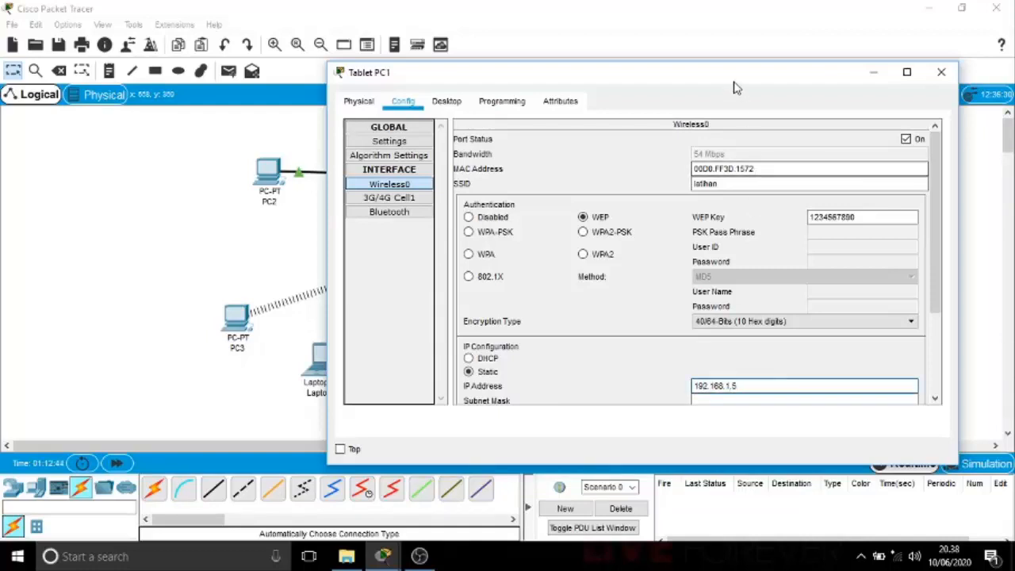
drag(733, 79, 722, 68)
scroll(920, 226, down, 2)
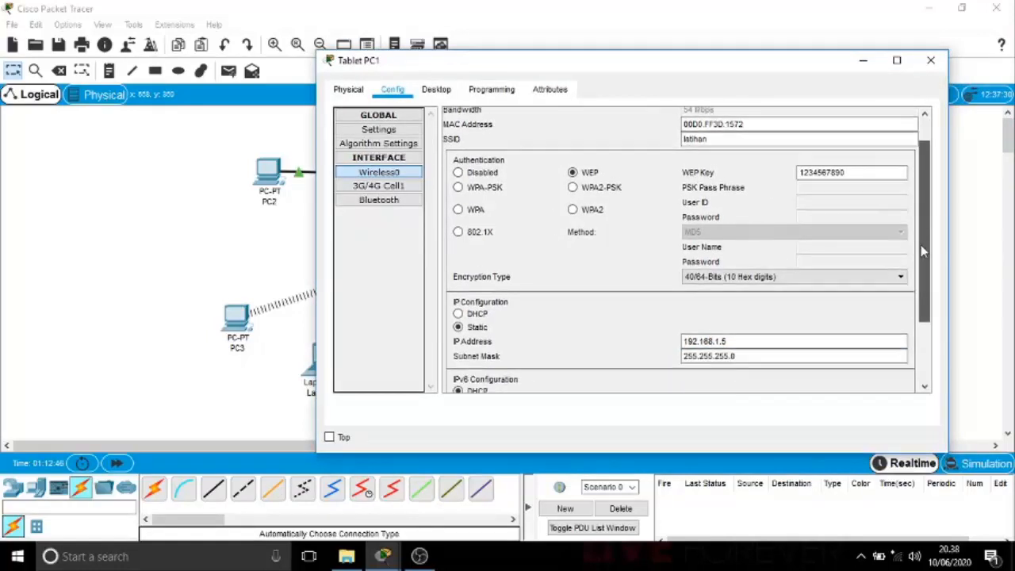
- Set Tablet PC1's IPv4 gateway to 192.168.1.1 in its global settings and close the tablet's window
click(710, 352)
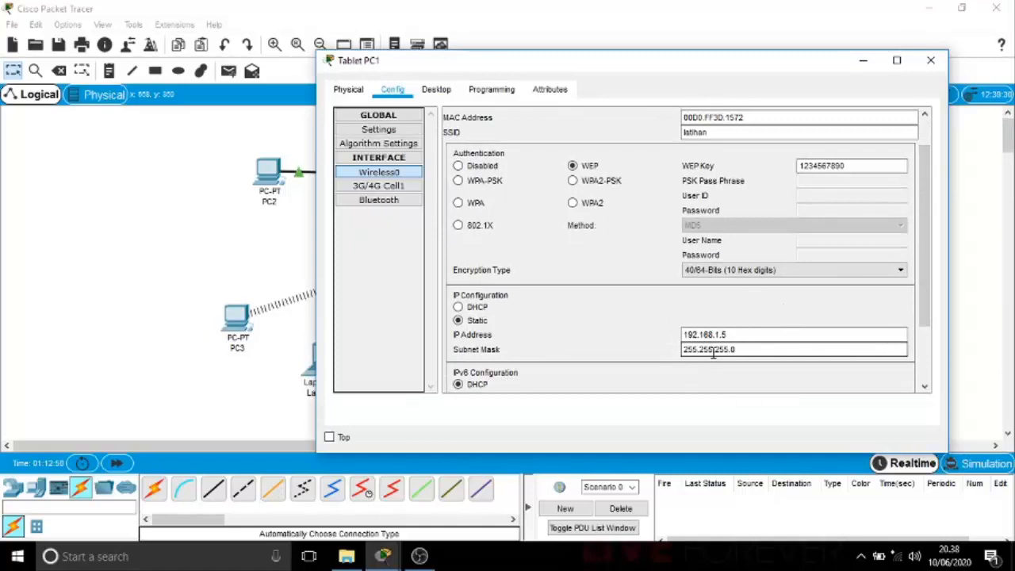
click(417, 131)
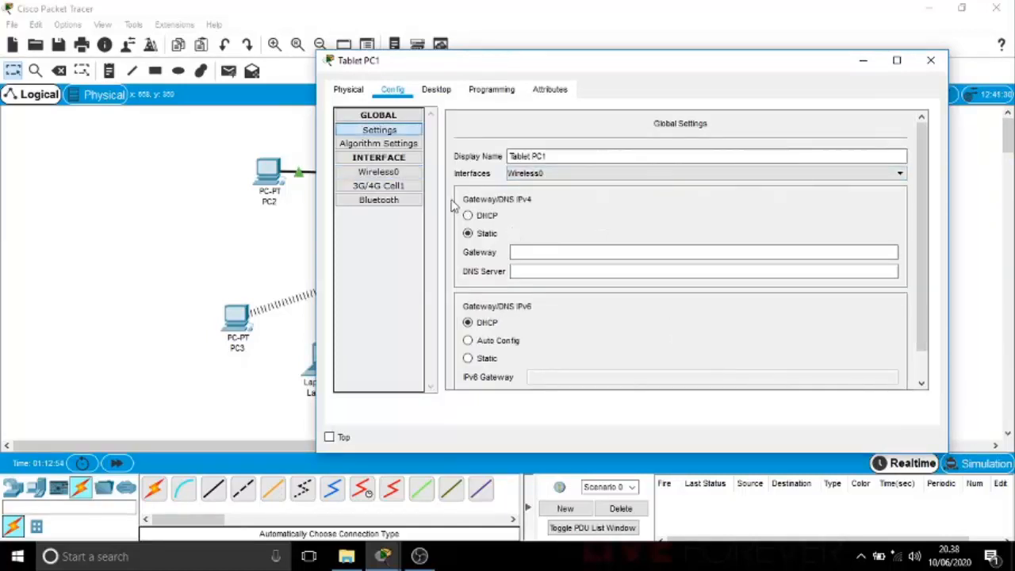
click(519, 254)
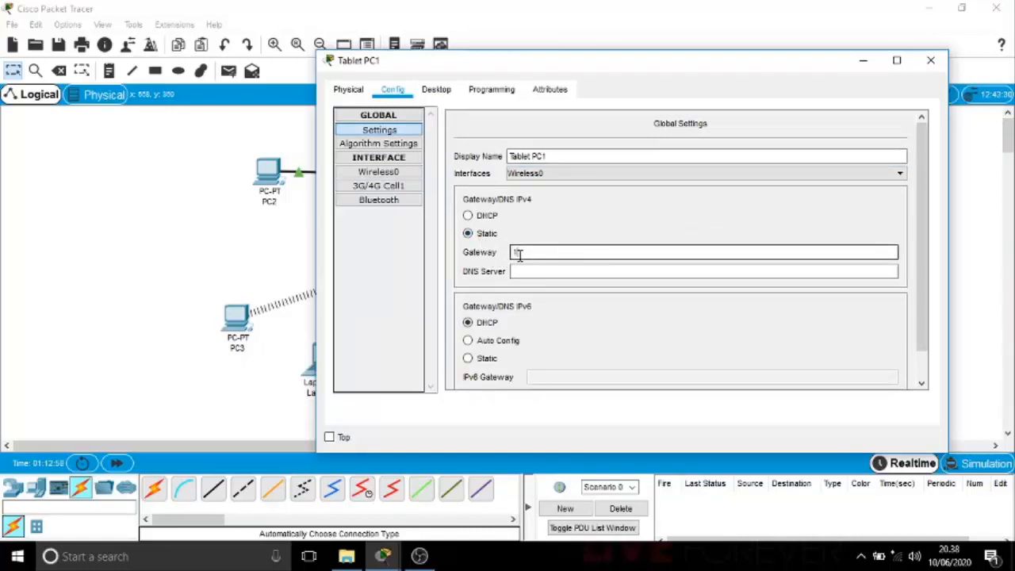
text(192.16)
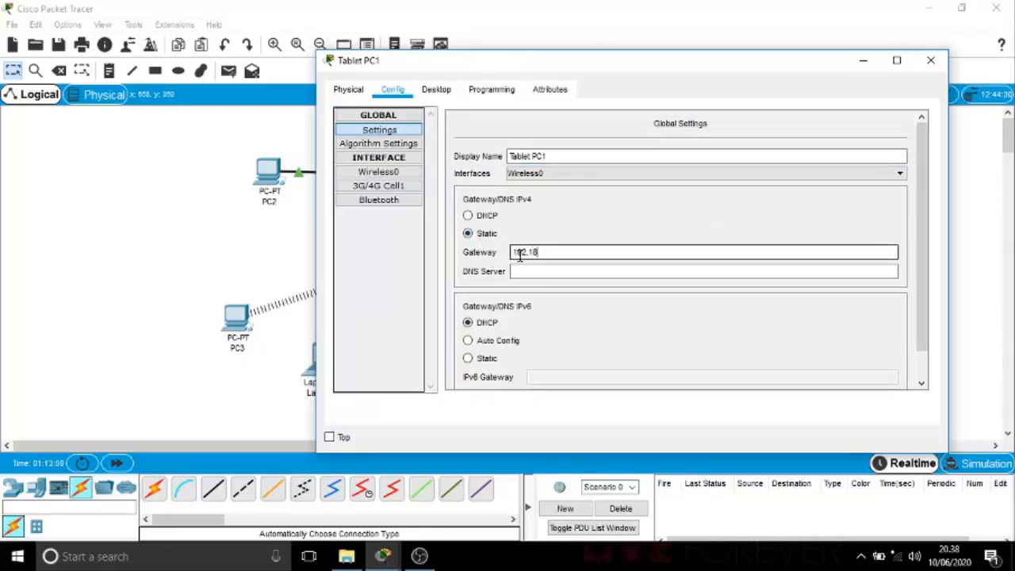
text(8.1.1)
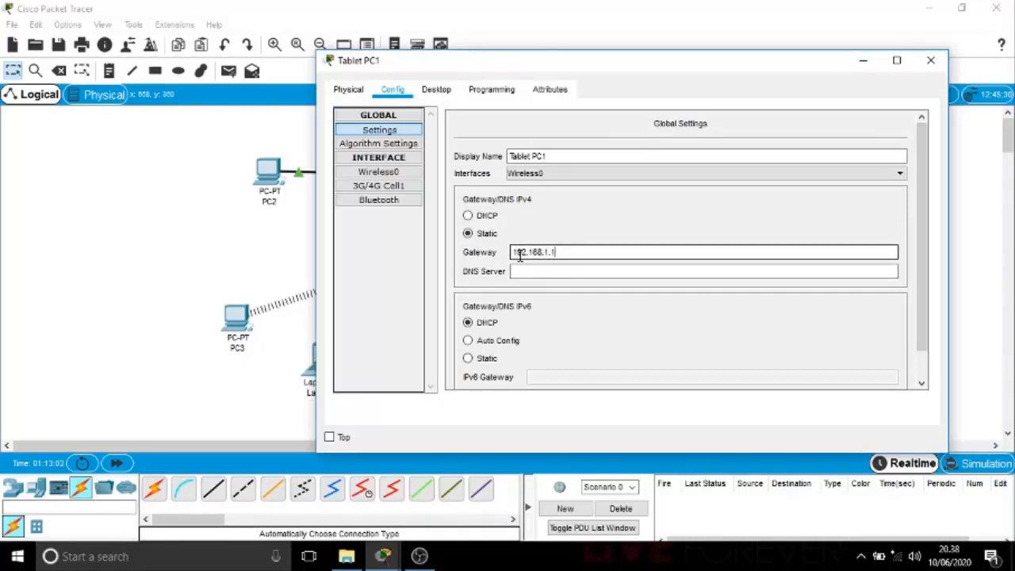
click(932, 70)
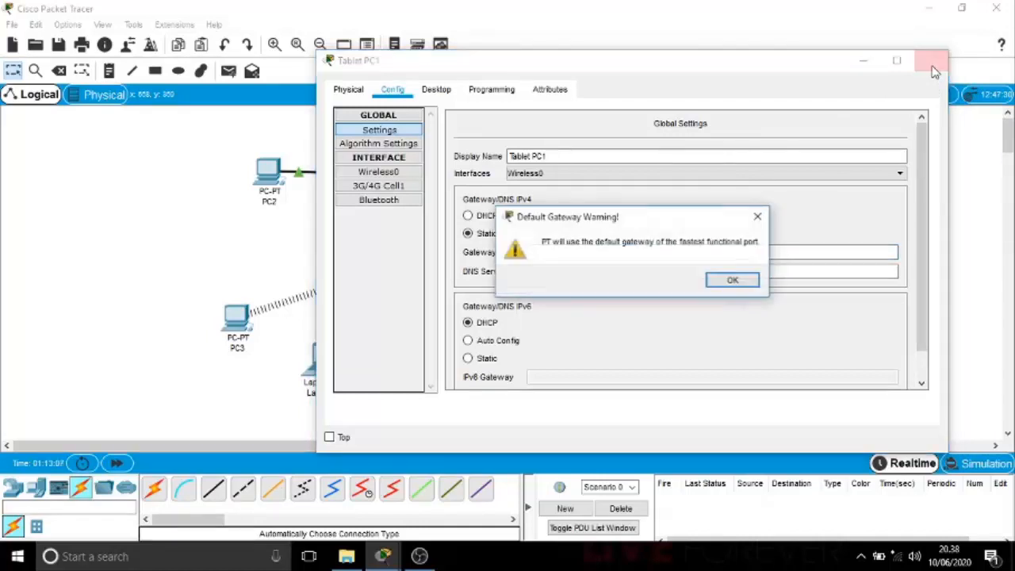
click(729, 281)
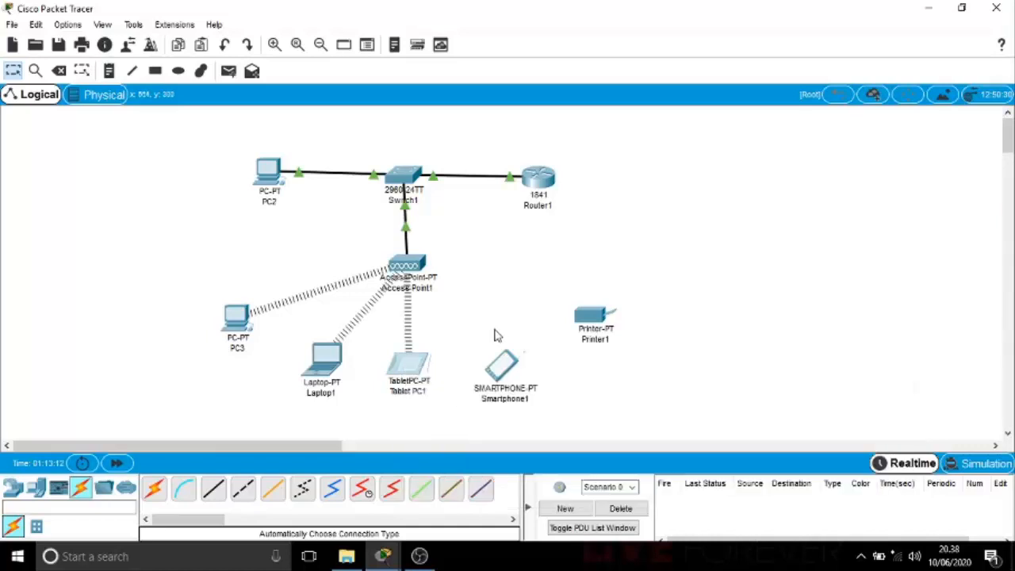
- Set Smartphone1's Wireless0 SSID to latihan, choose WEP authentication and enter the WEP key
mouse_move(500, 369)
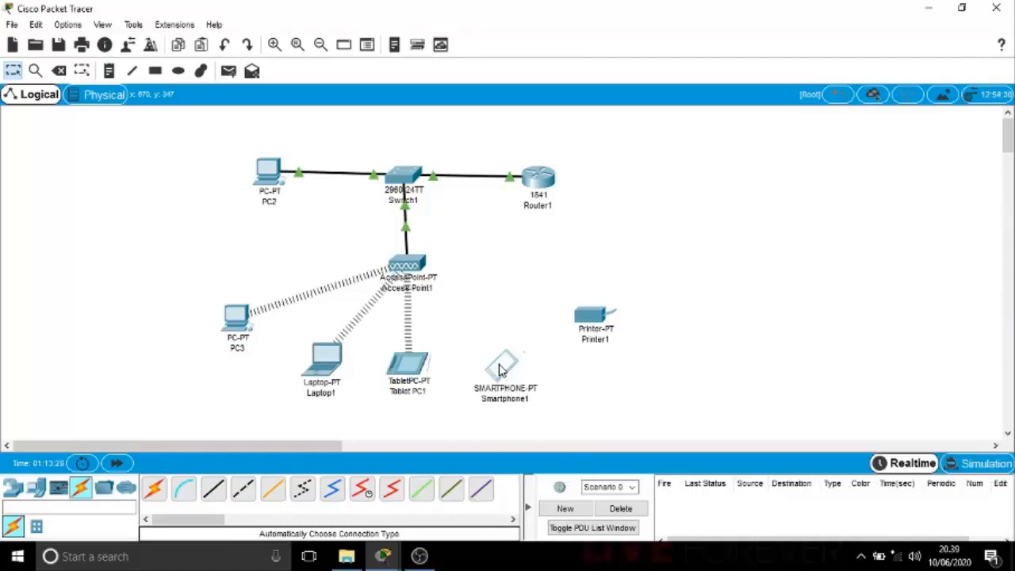
click(500, 369)
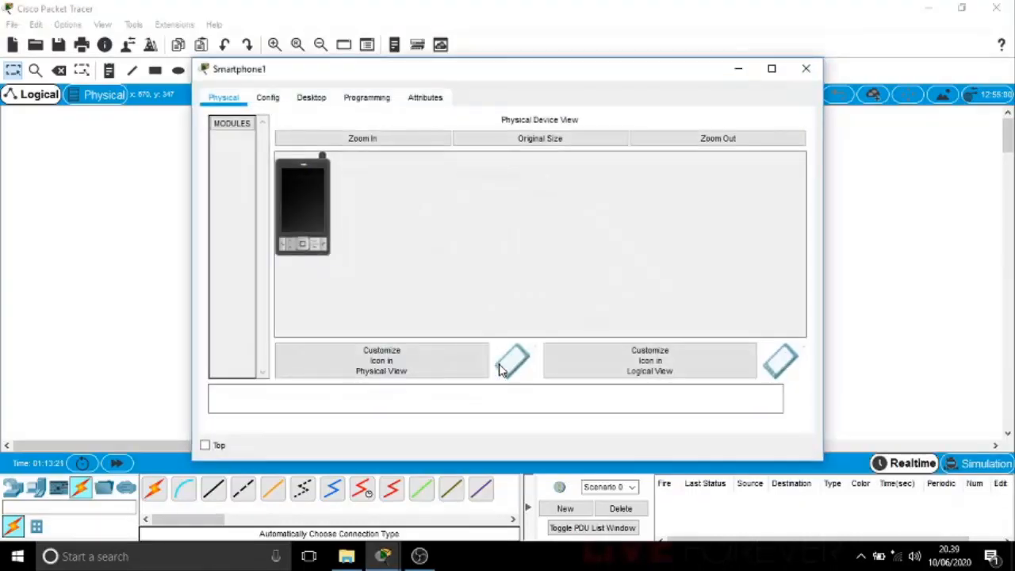
click(305, 99)
click(261, 101)
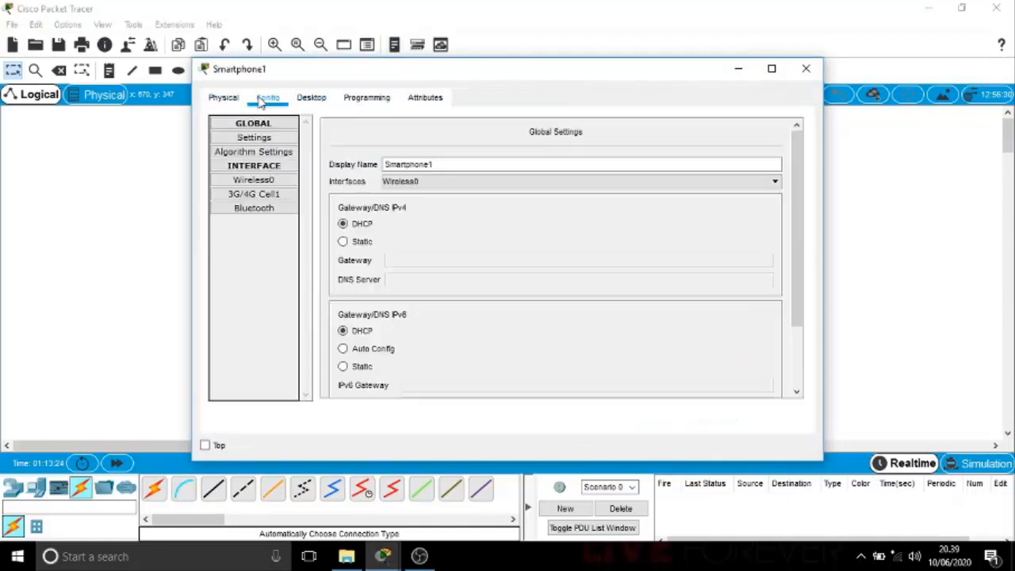
click(244, 180)
click(607, 179)
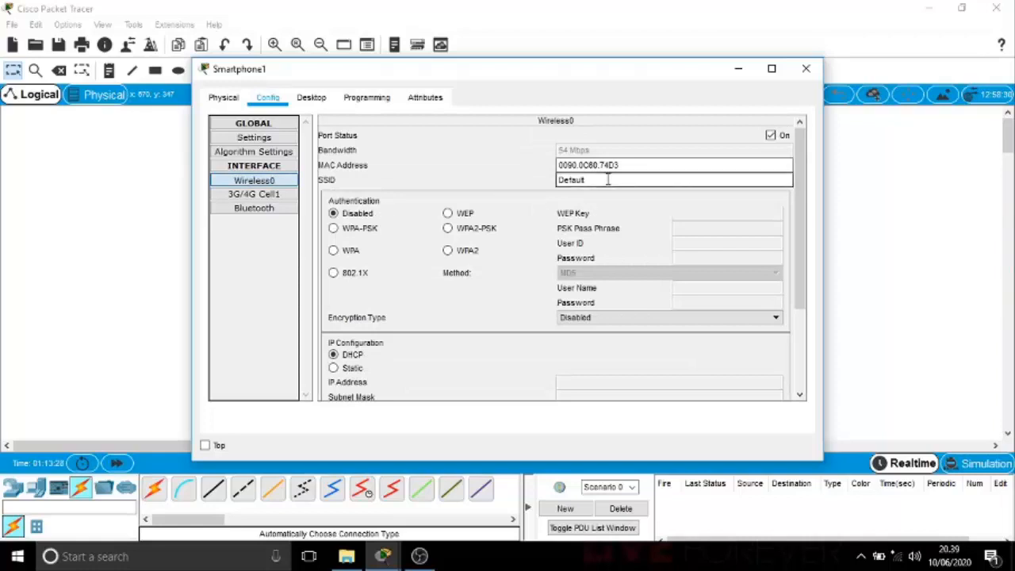
drag(608, 179, 476, 185)
key(BackSpace)
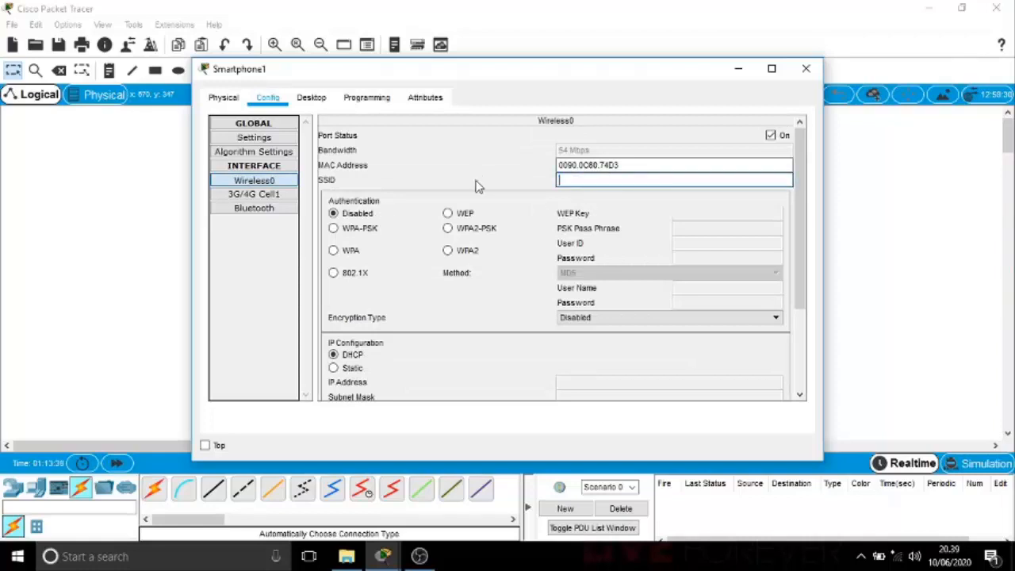
text(latihan)
click(451, 215)
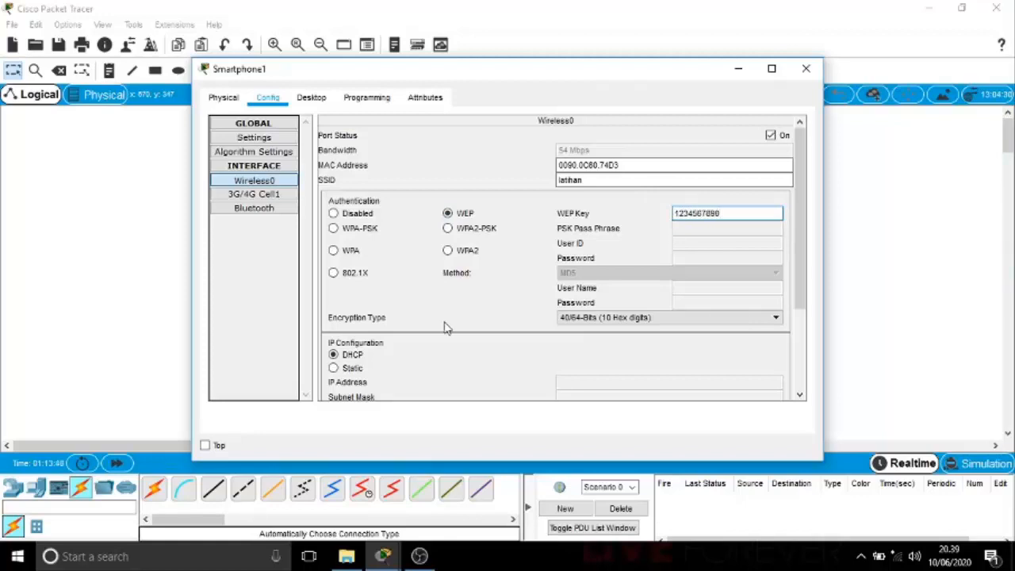
- Switch Smartphone1's Wireless0 IP configuration to static with IP address 192.168.1.6 and subnet mask 255.255.255.0
click(333, 371)
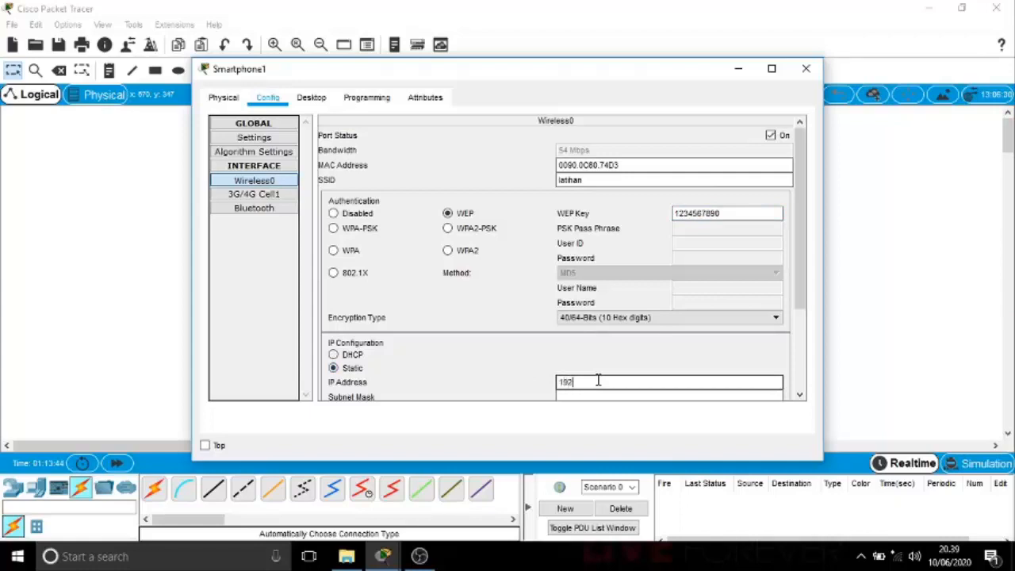
click(598, 381)
text(192.168.1.6)
key(Tab)
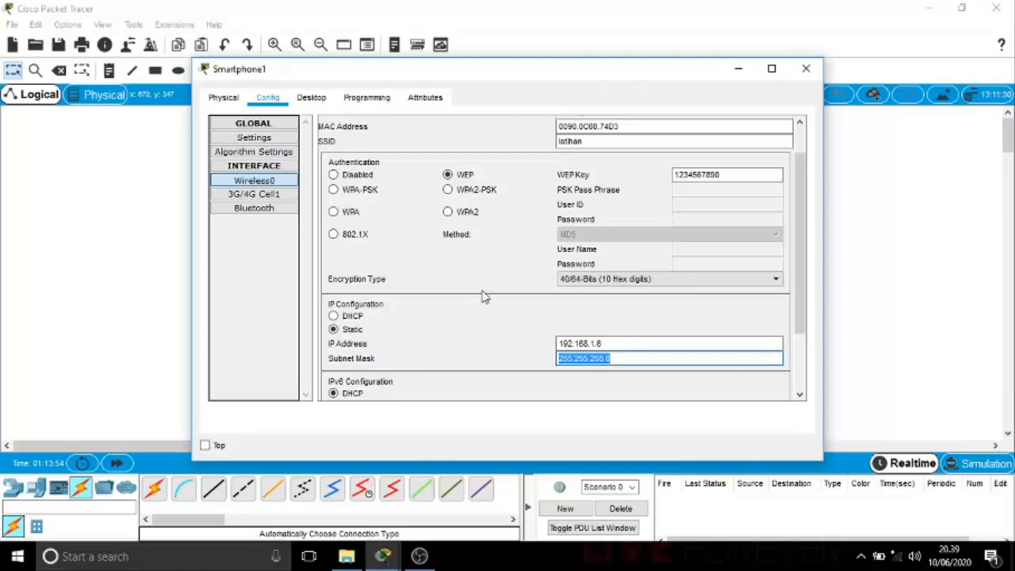
- Set Smartphone1's IPv4 gateway to 192.168.1.1 in its global settings and close the smartphone's window
click(279, 140)
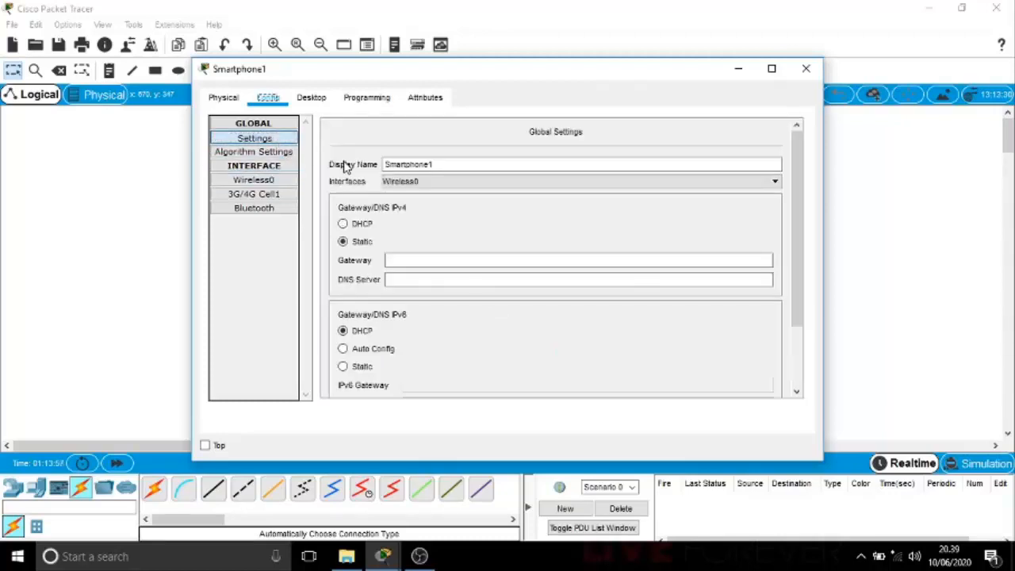
click(399, 267)
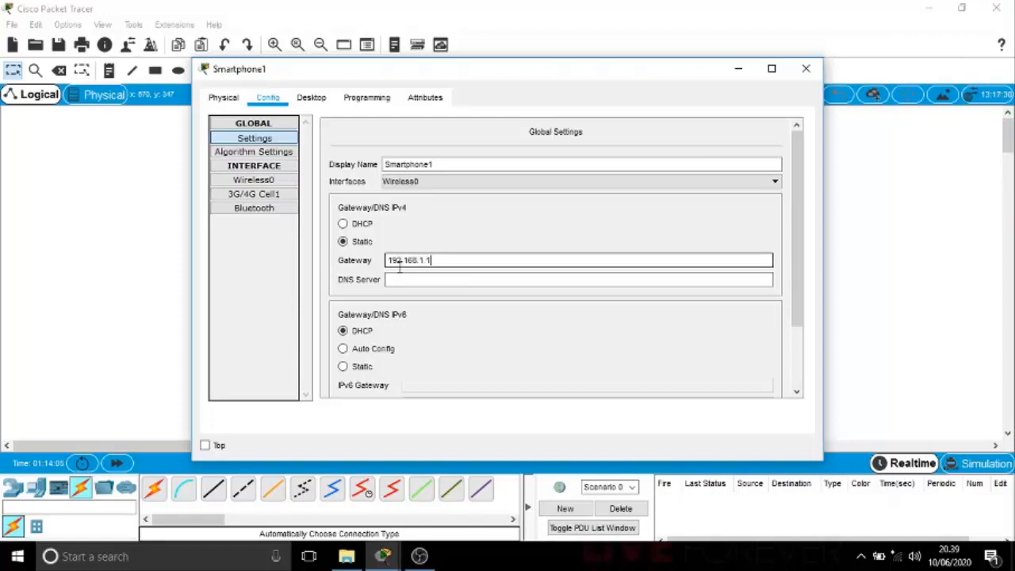
text(192.168.1.1)
click(438, 279)
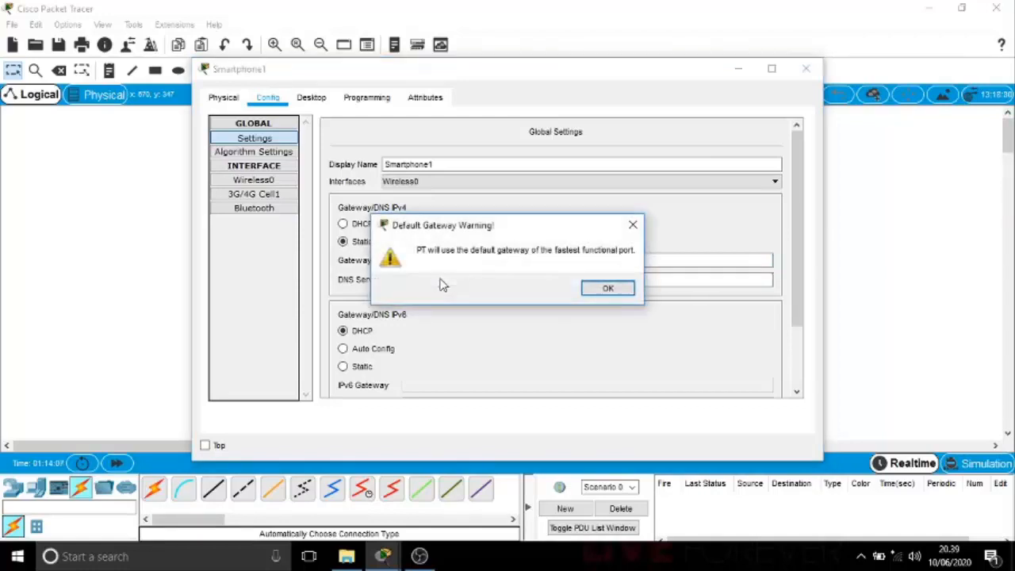
click(596, 293)
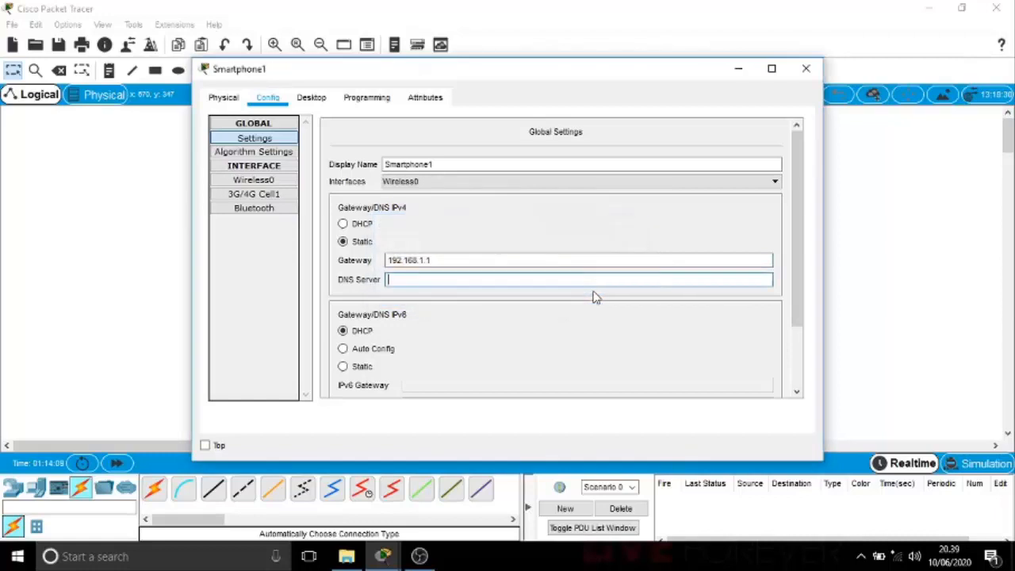
click(807, 71)
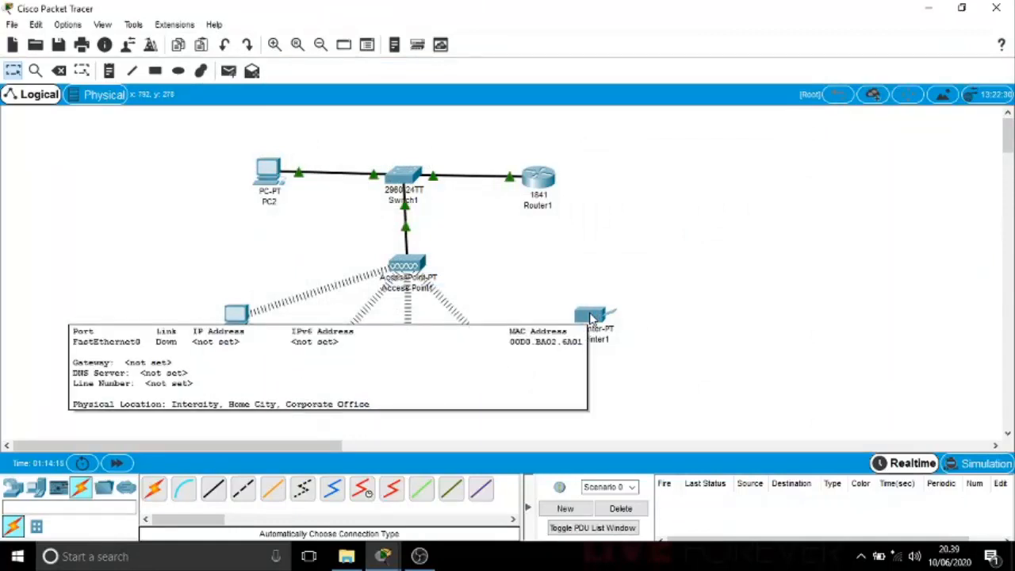
- Replace Printer1's wired Ethernet module with the WMP300N wireless module, powering the printer off for the swap and back on
click(590, 318)
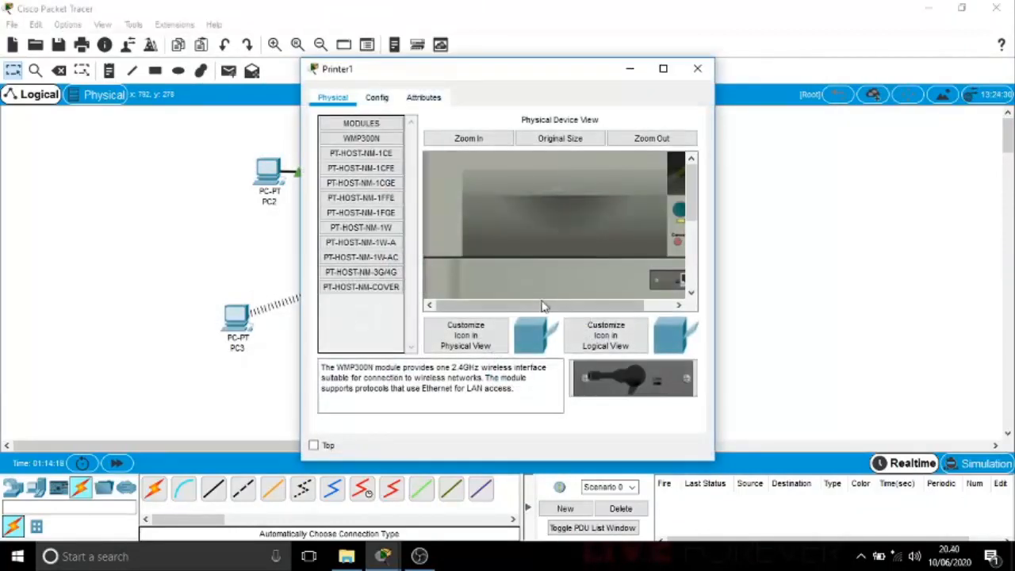
scroll(571, 306, right, 2)
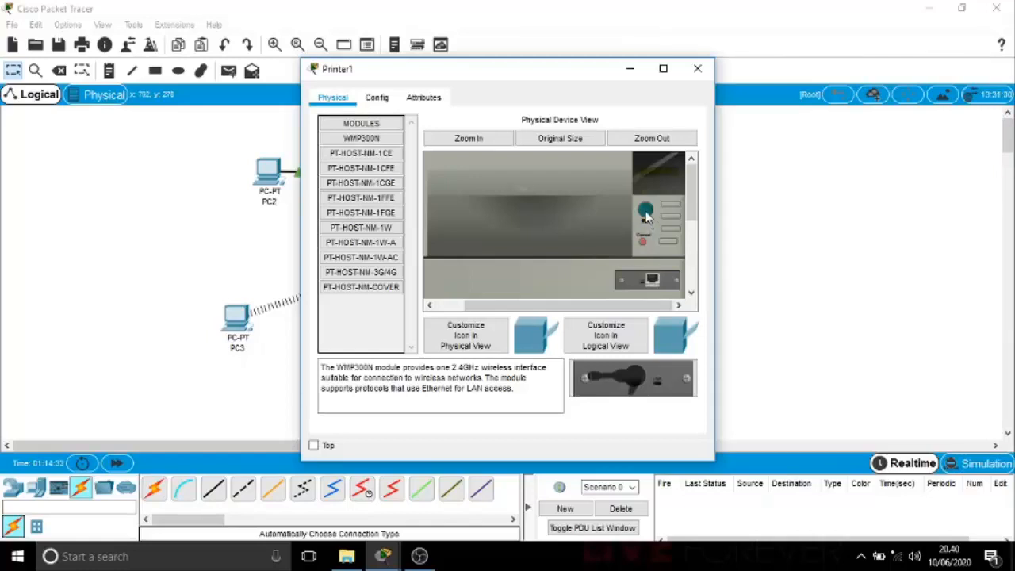
drag(640, 285, 366, 311)
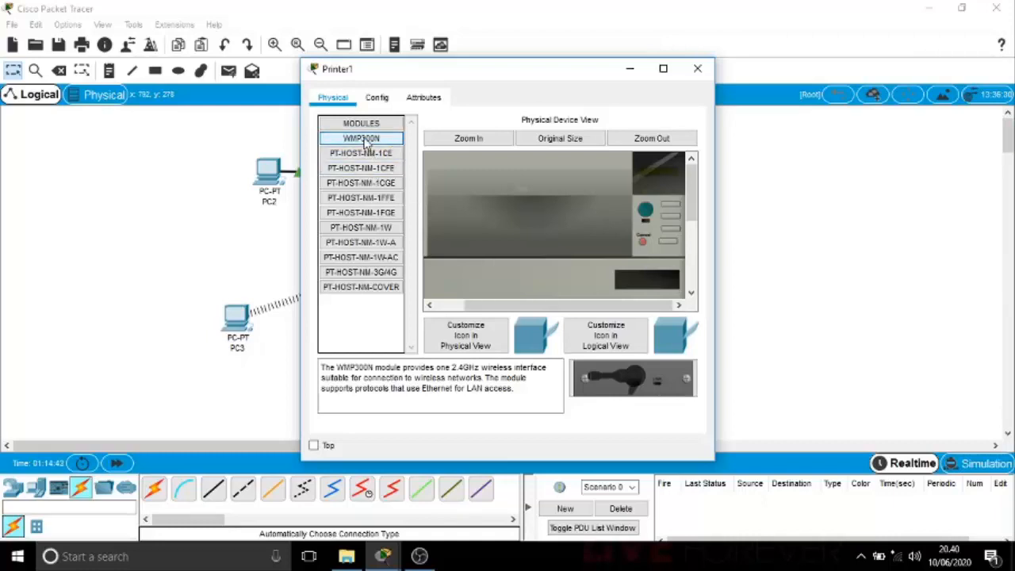
drag(365, 141, 652, 287)
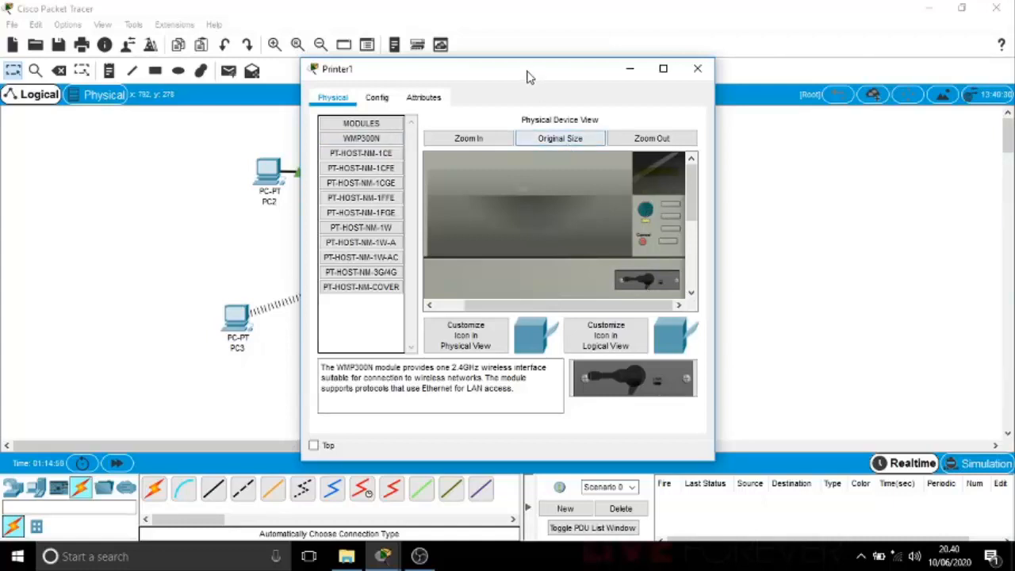
- Set Printer1's Wireless0 SSID to latihan, choose WEP authentication and enter the WEP key
drag(527, 76, 624, 79)
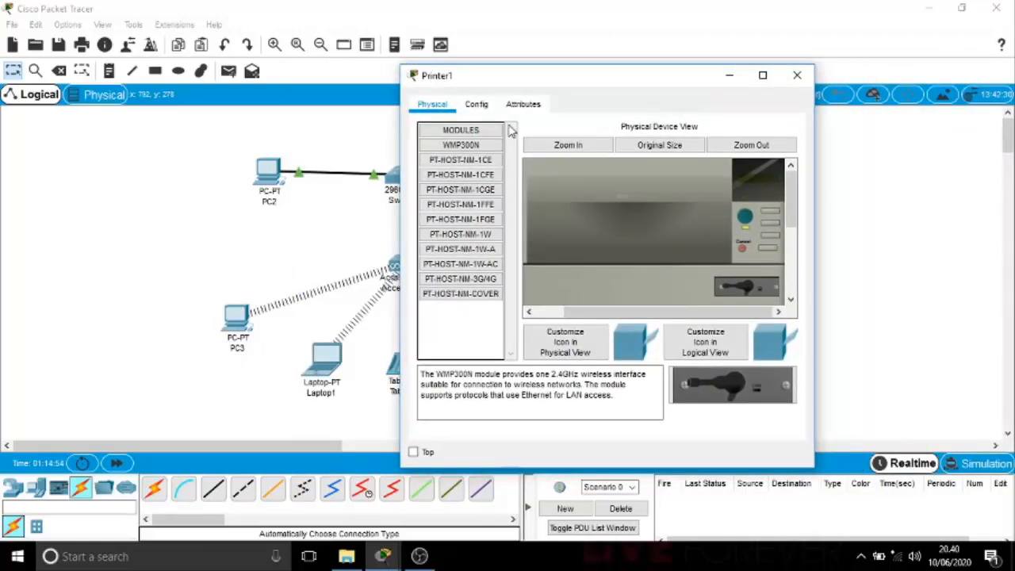
click(483, 108)
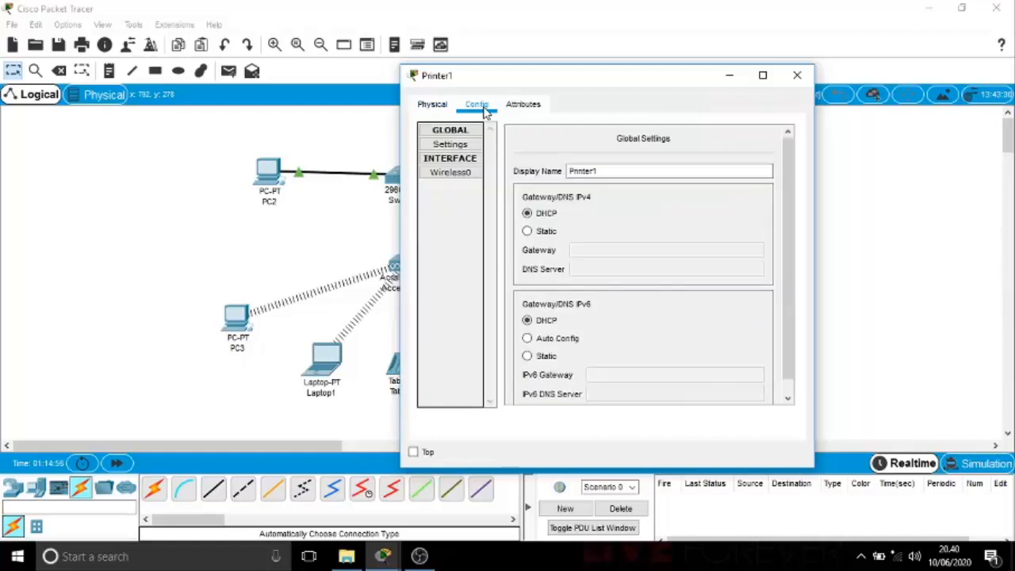
click(448, 172)
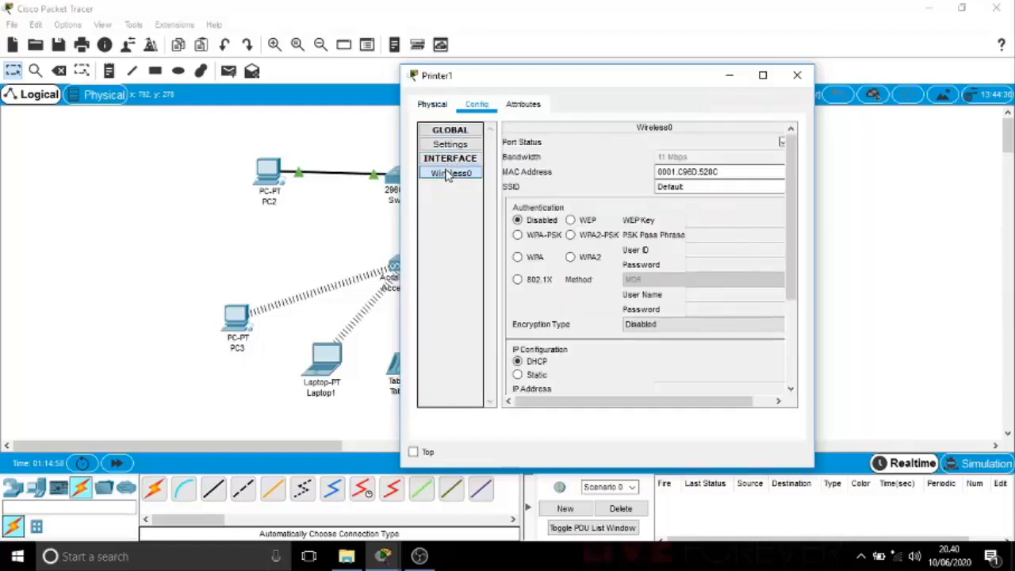
drag(717, 186, 642, 197)
key(BackSpace)
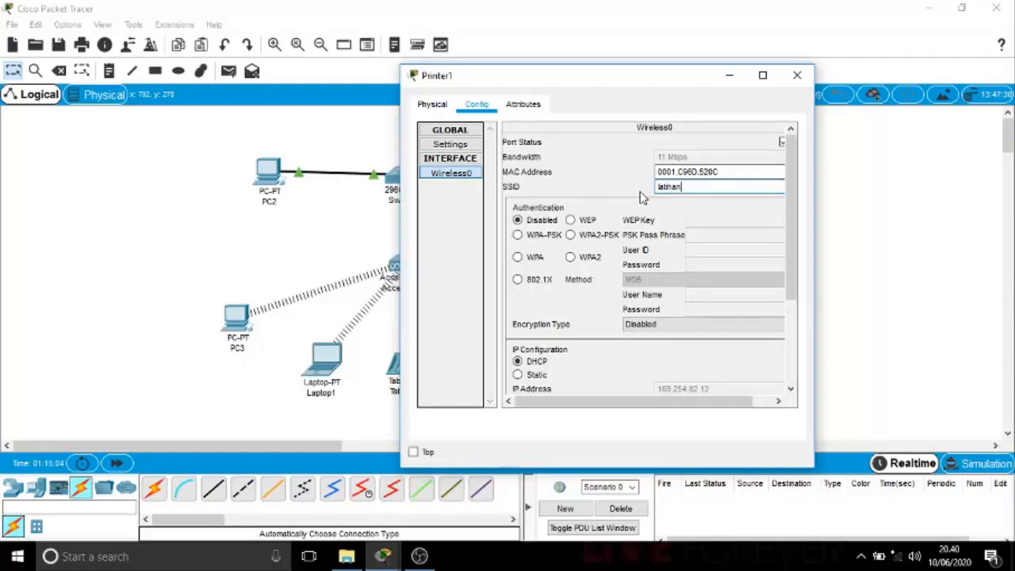
click(571, 220)
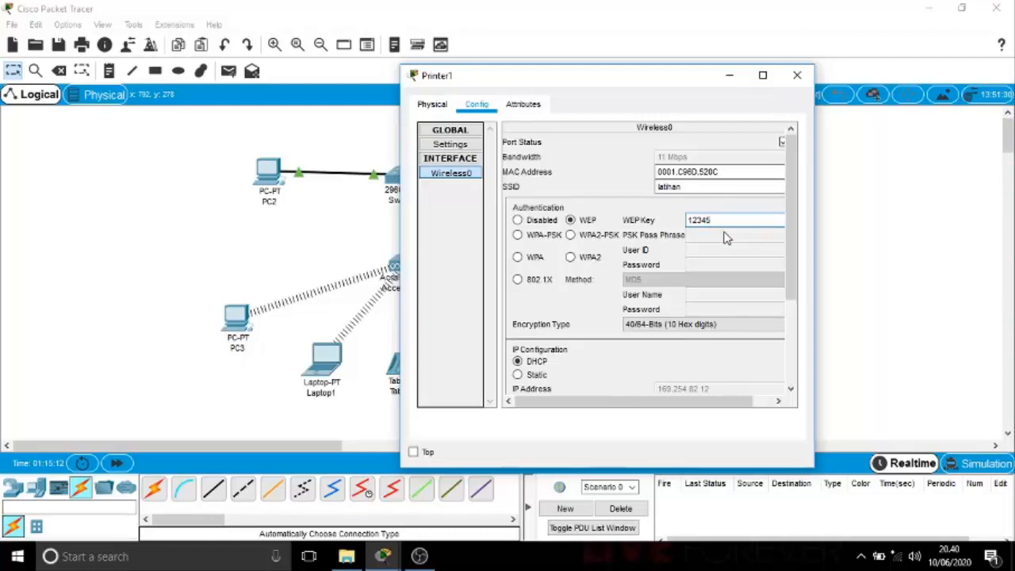
text(67890)
- Switch Printer1's Wireless0 IP configuration to static with IP address 192.168.1.7 and subnet mask 255.255.255.0
click(516, 375)
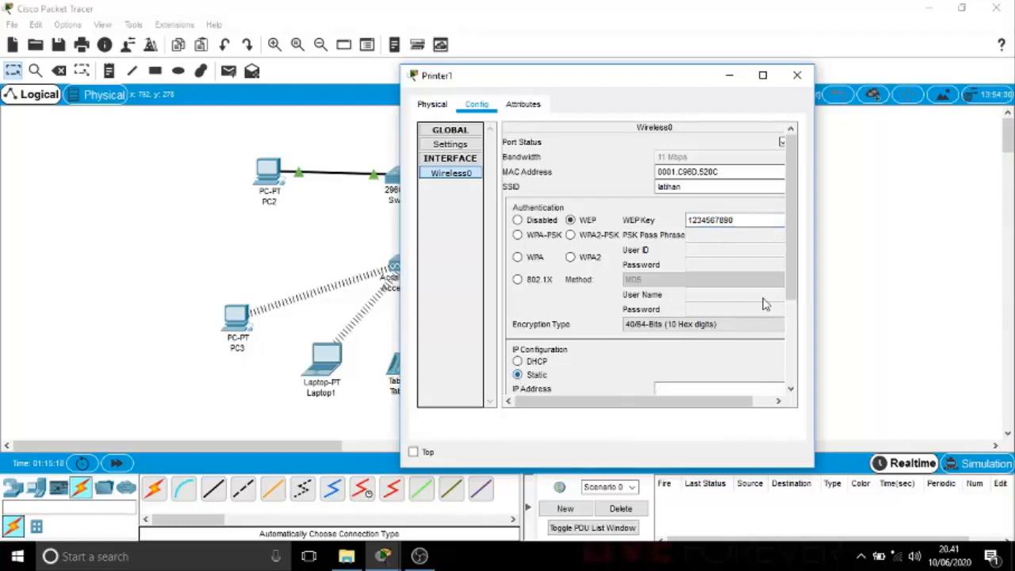
drag(788, 241, 784, 298)
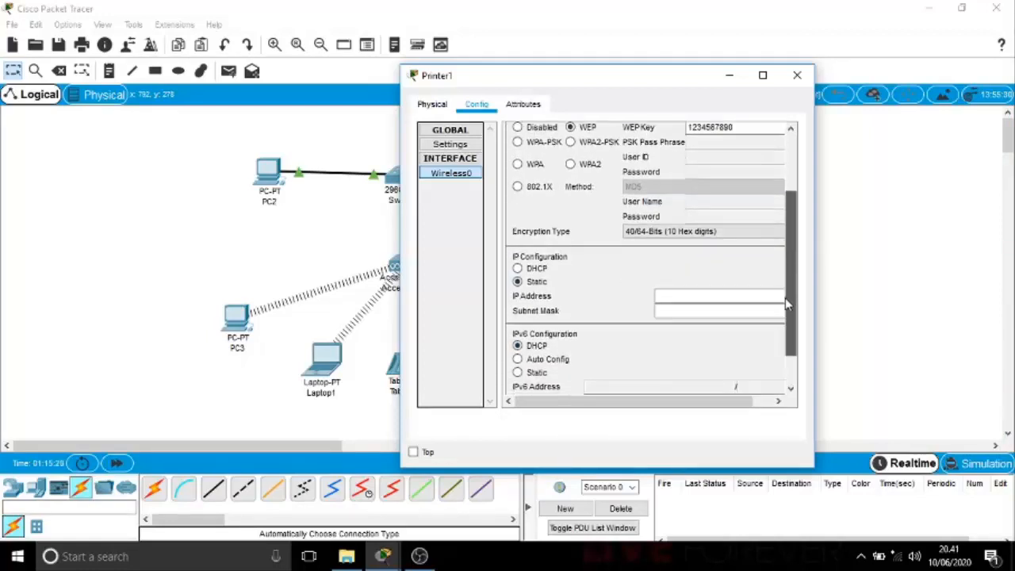
drag(648, 83, 790, 68)
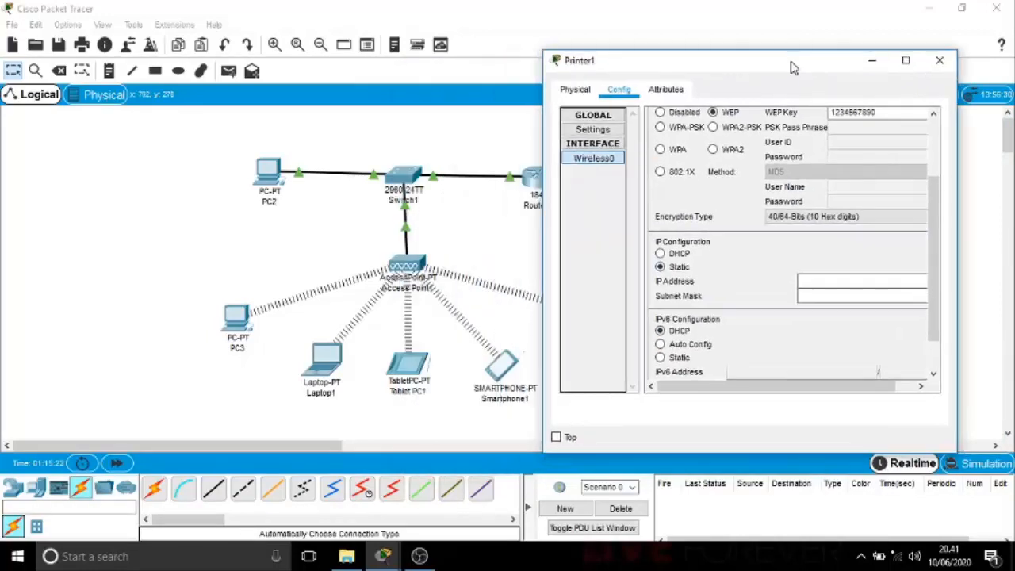
click(816, 279)
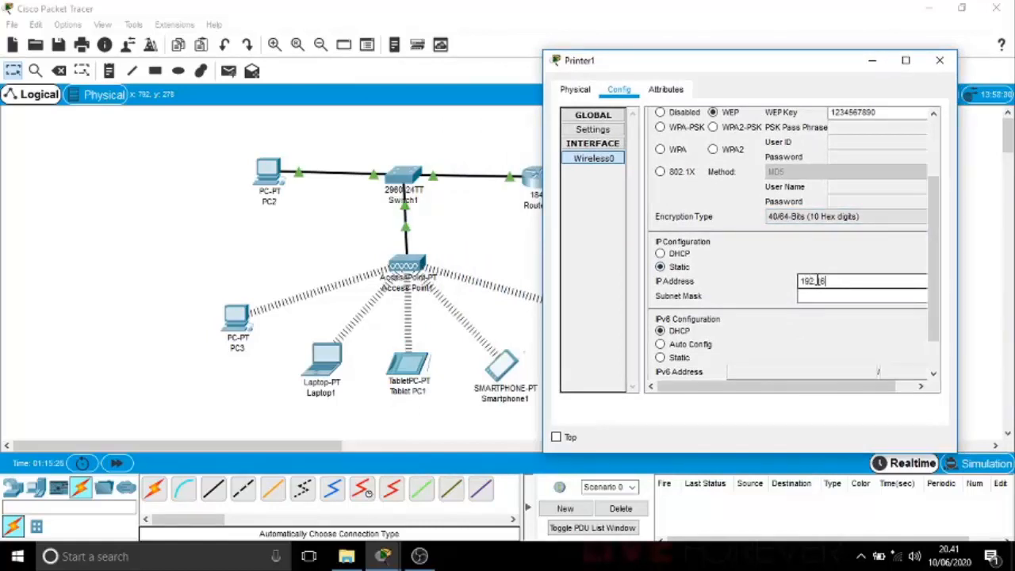
key(Tab)
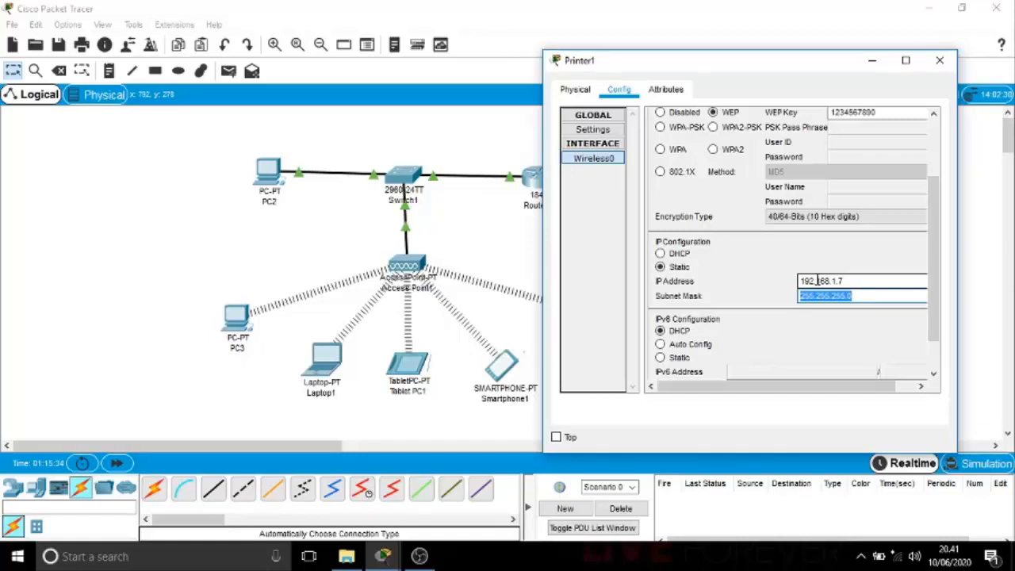
- Set Printer1's IPv4 gateway to 192.168.1.1 in its global settings and close the printer's window
click(608, 130)
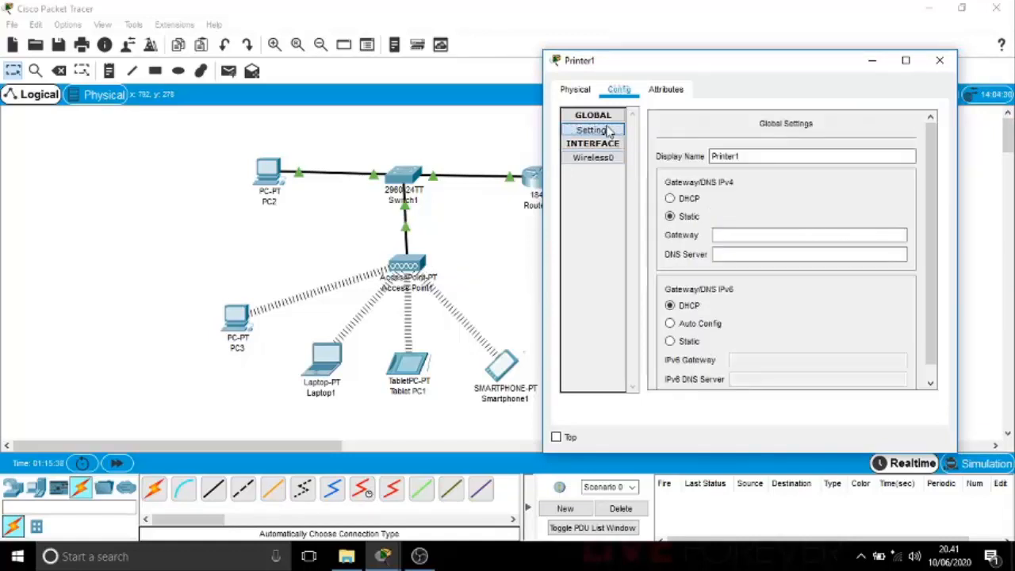
click(721, 234)
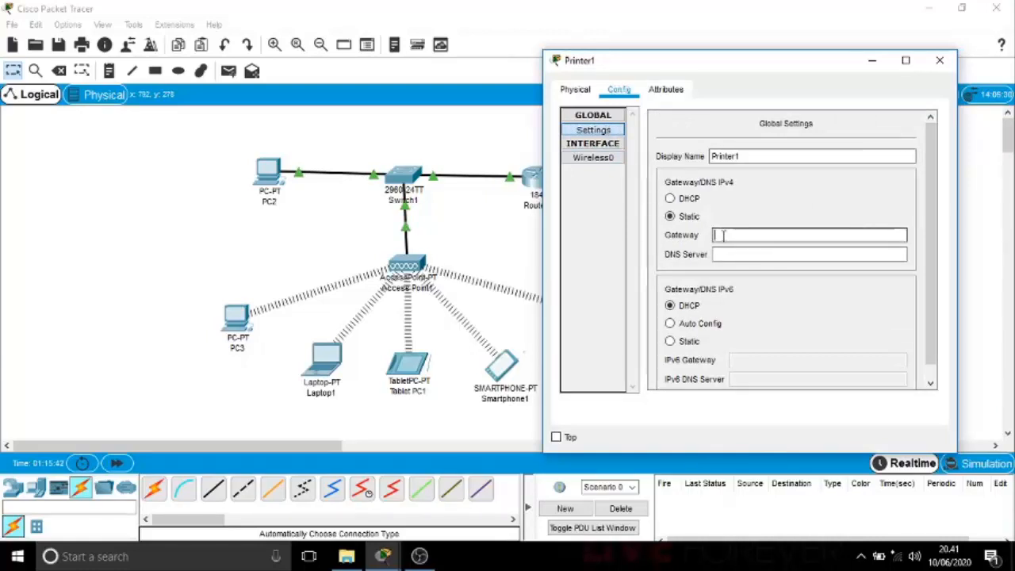
text(192.168.1.1)
click(939, 61)
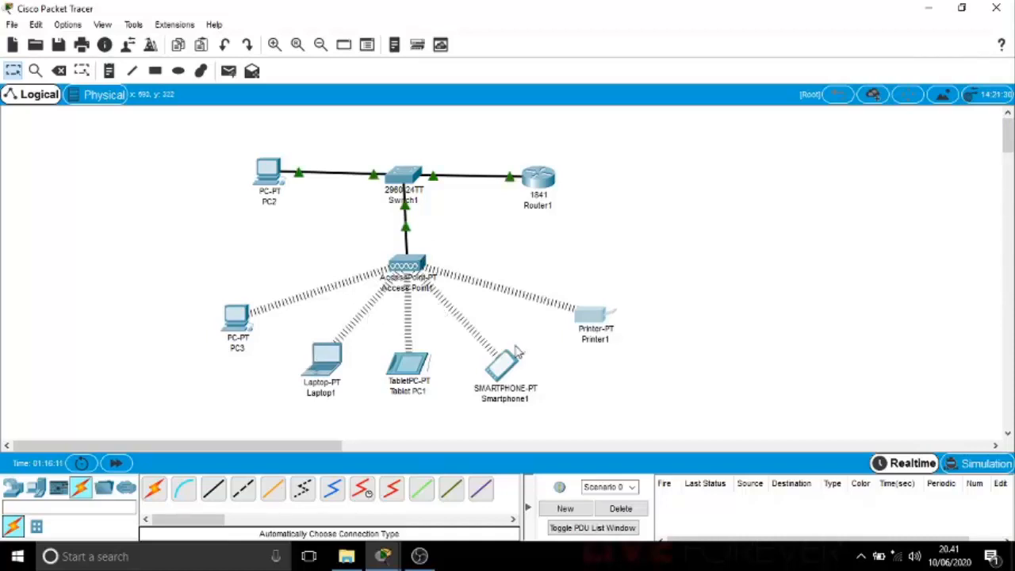
- Select the whole network topology and move it slightly down in the workspace, leaving free space above Switch1
drag(184, 155, 644, 422)
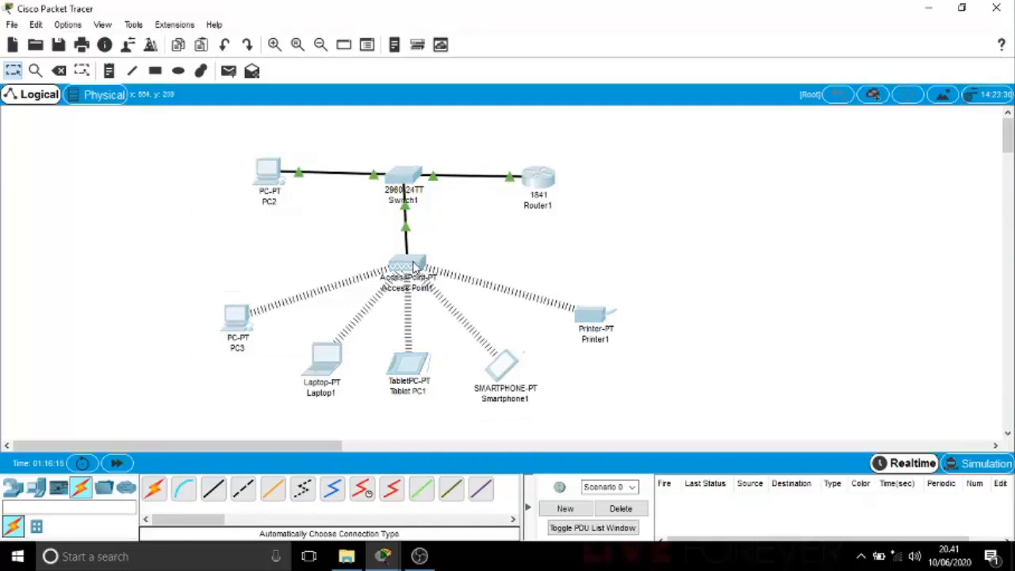
drag(412, 267, 418, 298)
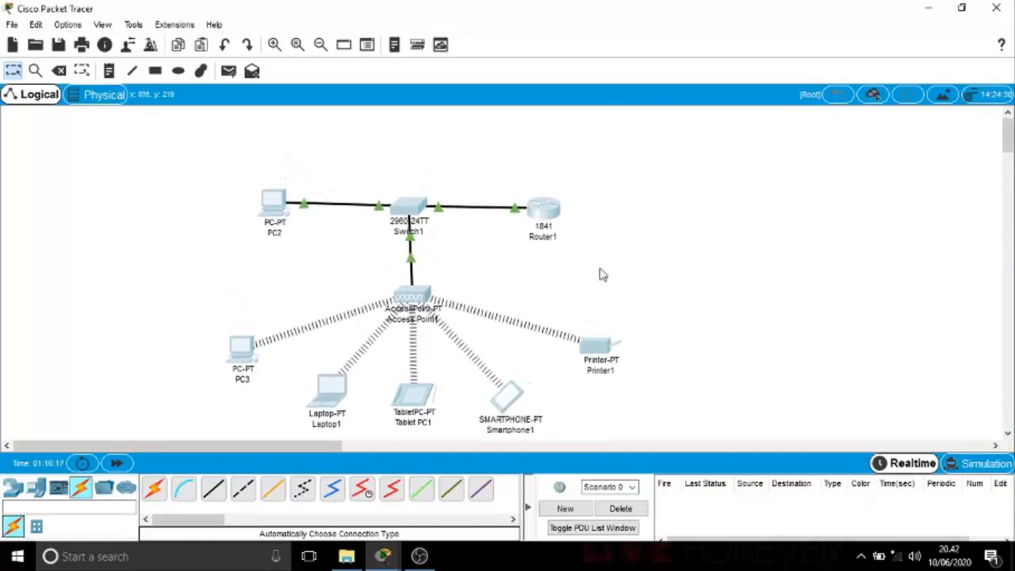
click(667, 277)
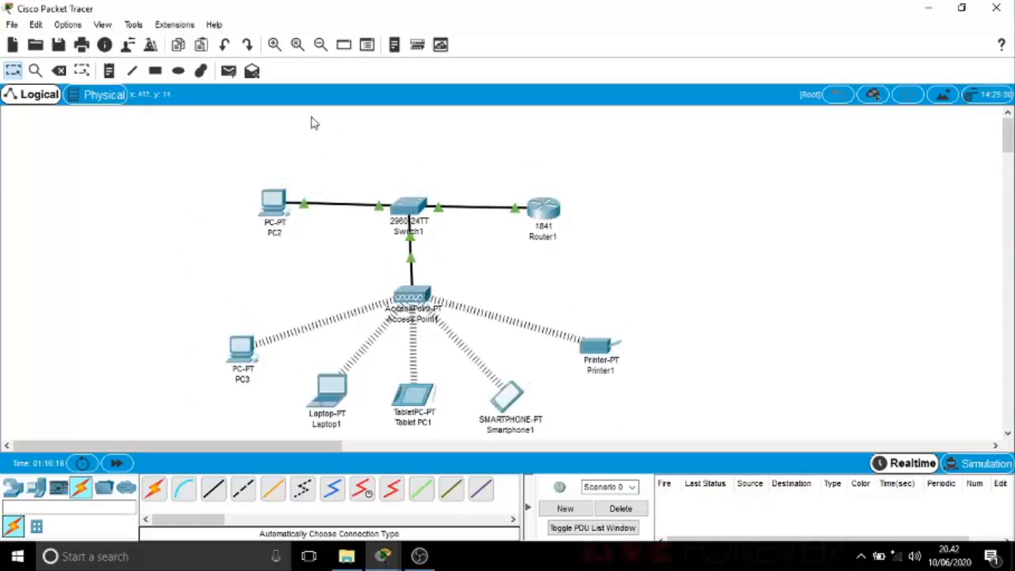
- Test connectivity to PC2 by sending a simple PDU from PC3 and another from Laptop1, and delete the scenario's PDUs
click(228, 72)
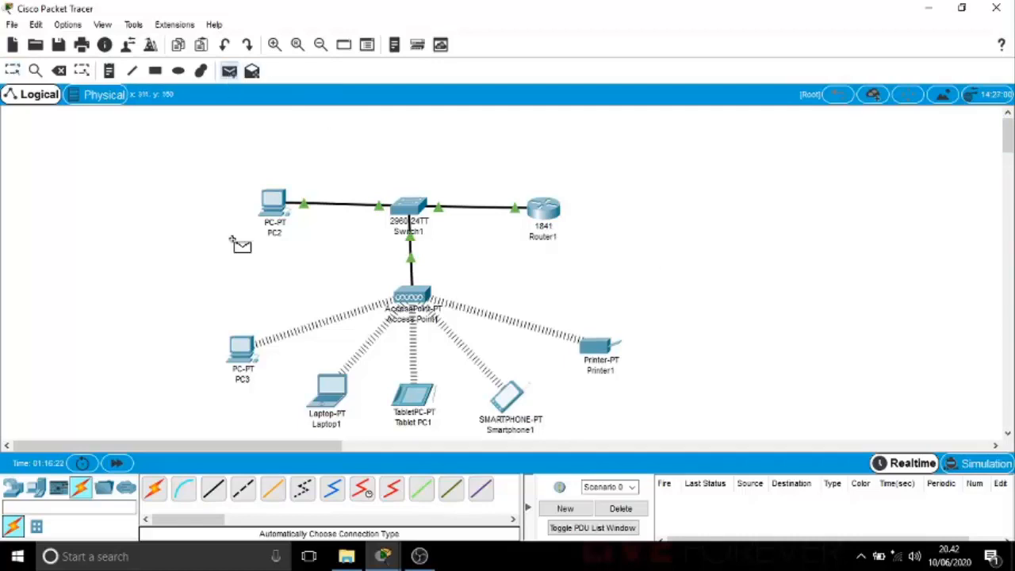
click(244, 350)
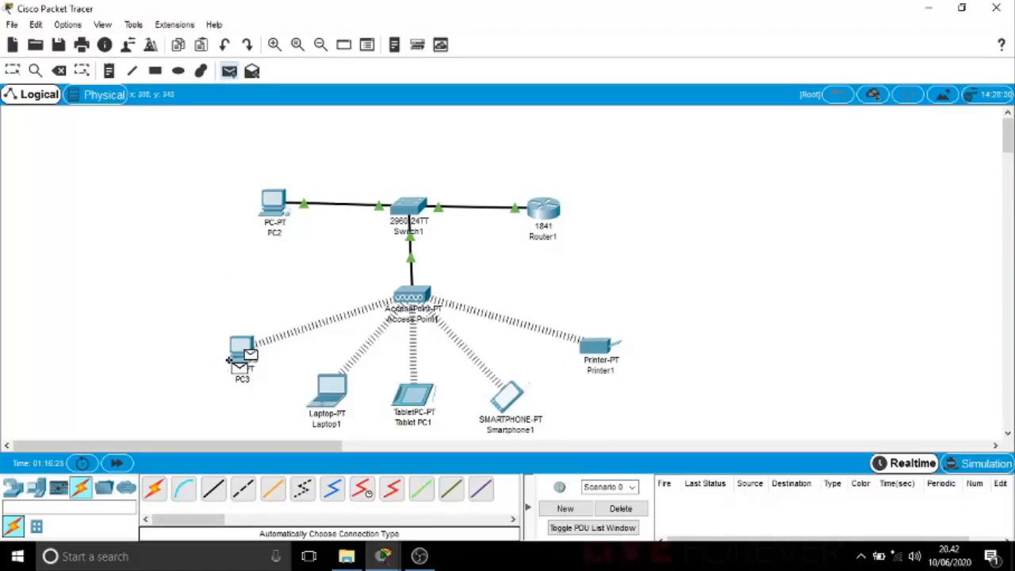
click(276, 203)
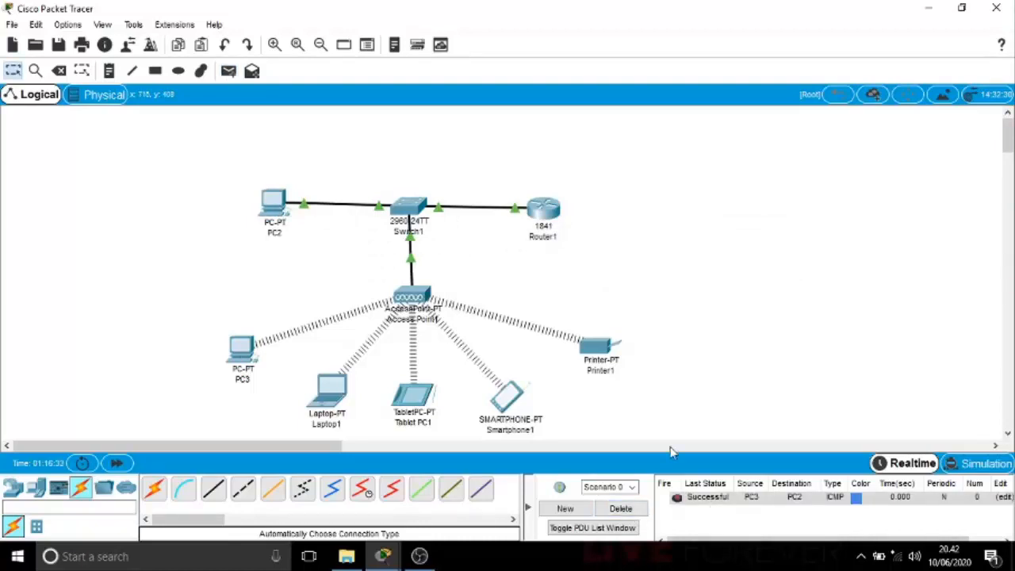
click(229, 71)
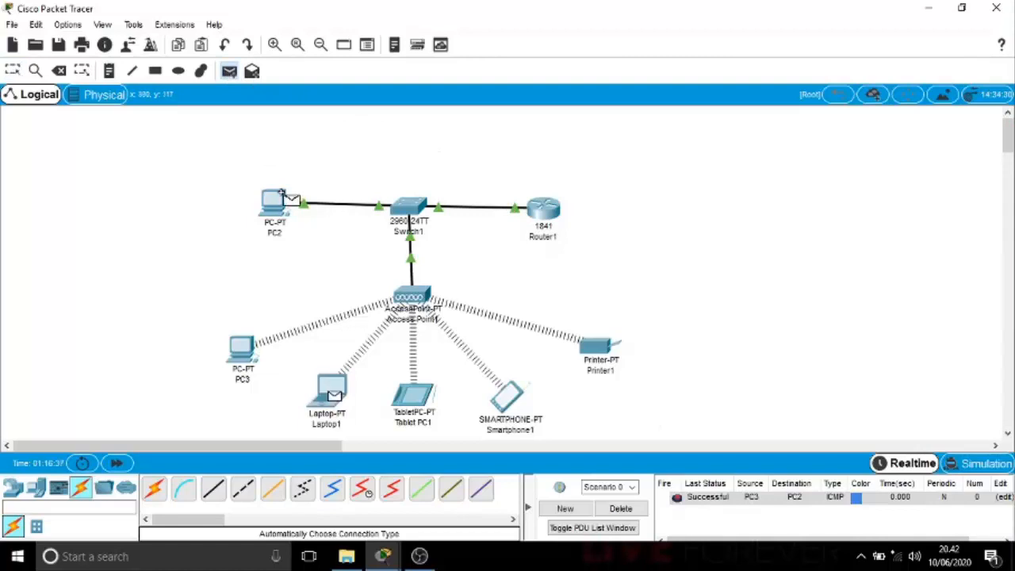
click(274, 201)
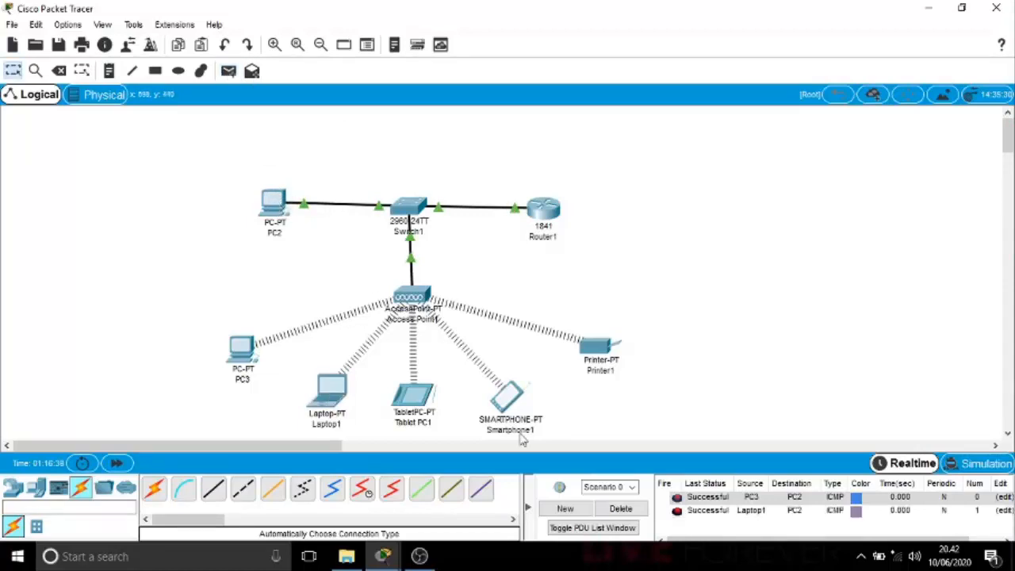
click(618, 509)
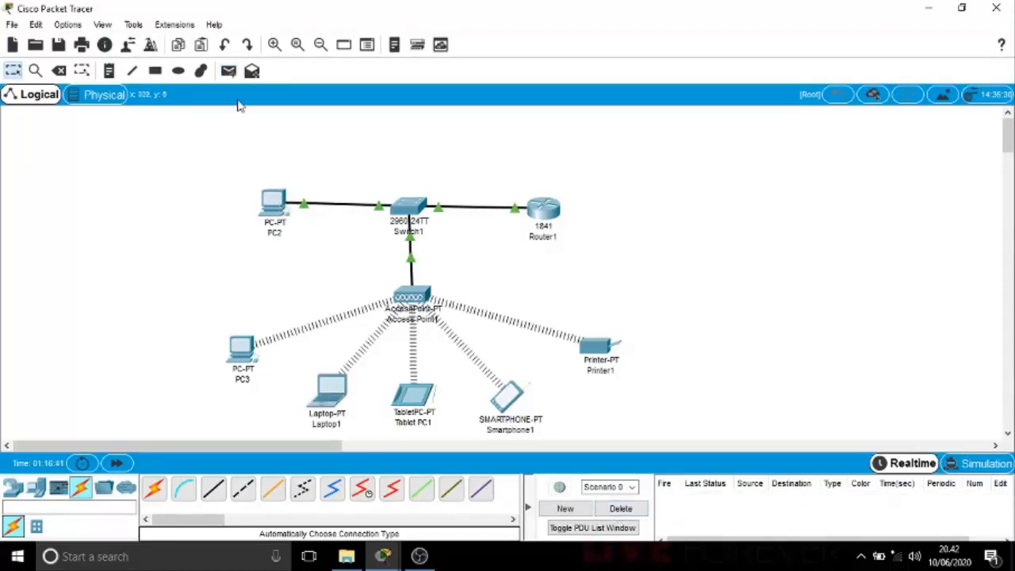
- Send simple PDUs from Tablet PC1, Smartphone1 and Printer1 to PC2 to test their connectivity, and delete the scenario's PDUs
click(228, 70)
click(413, 394)
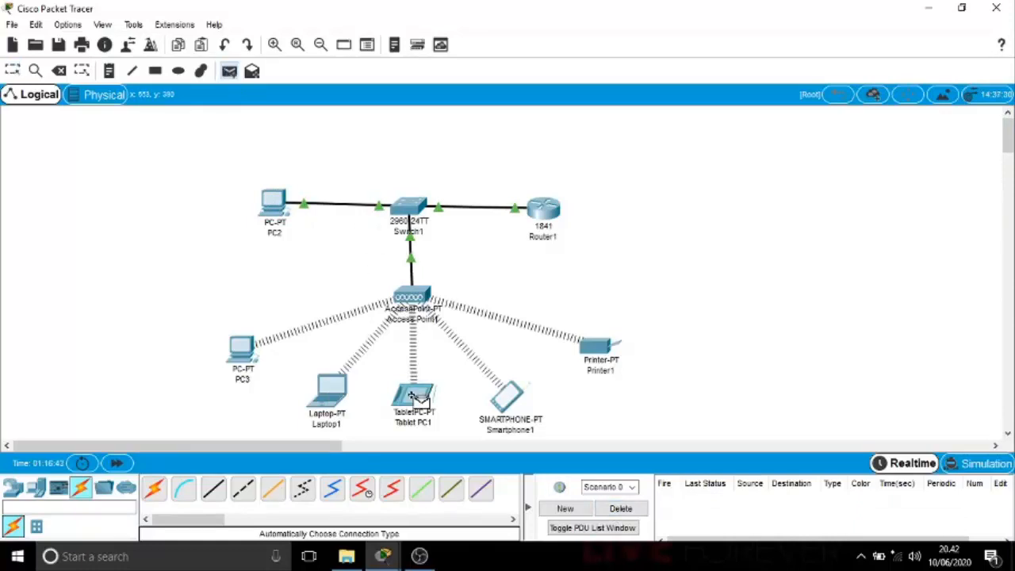
click(278, 206)
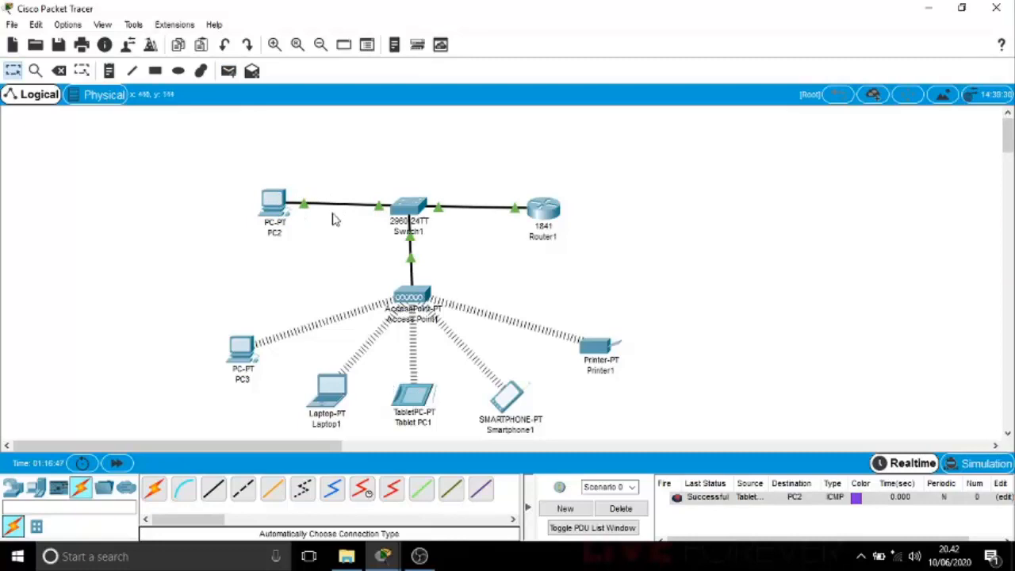
click(230, 73)
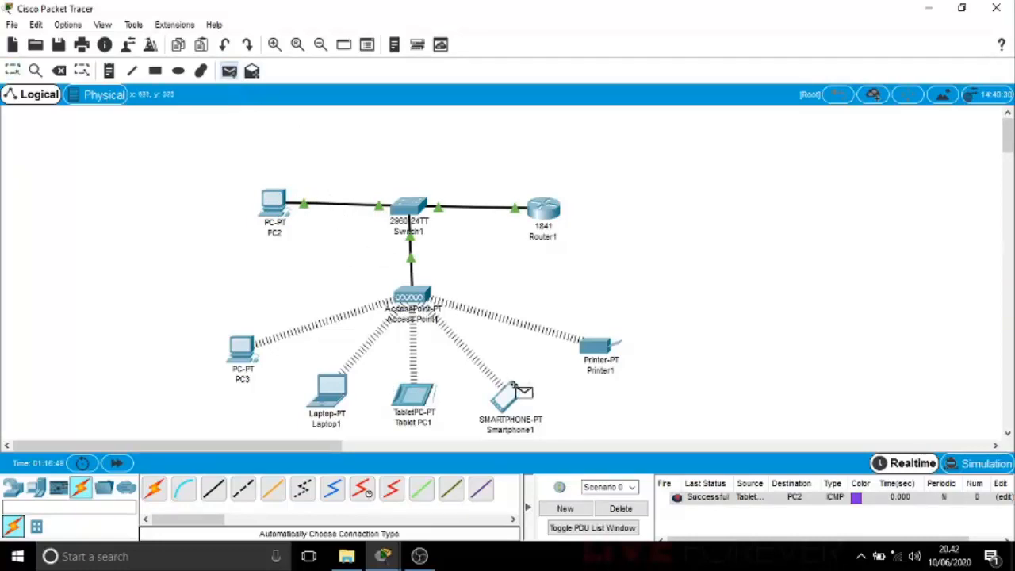
click(510, 401)
click(278, 208)
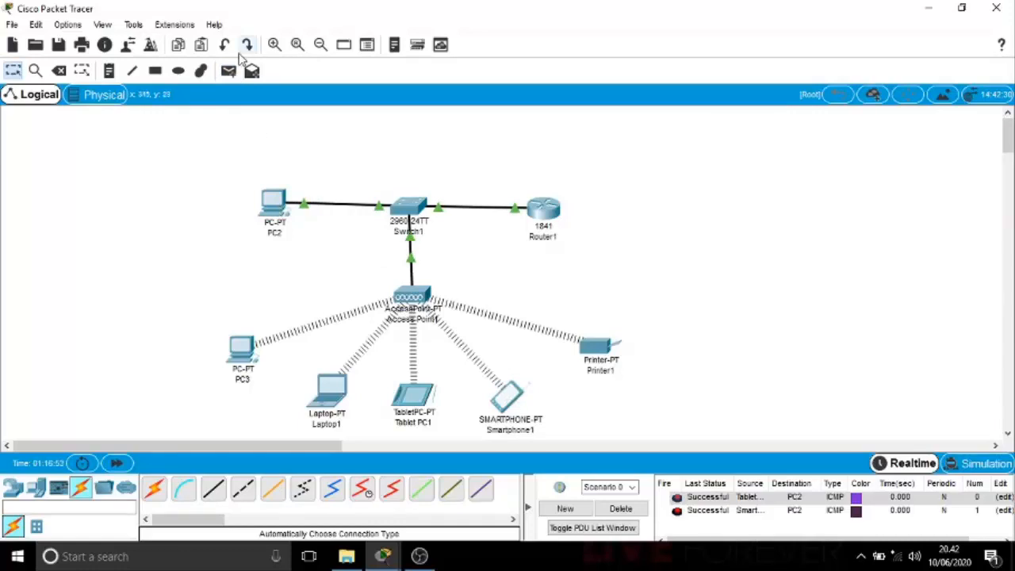
click(228, 75)
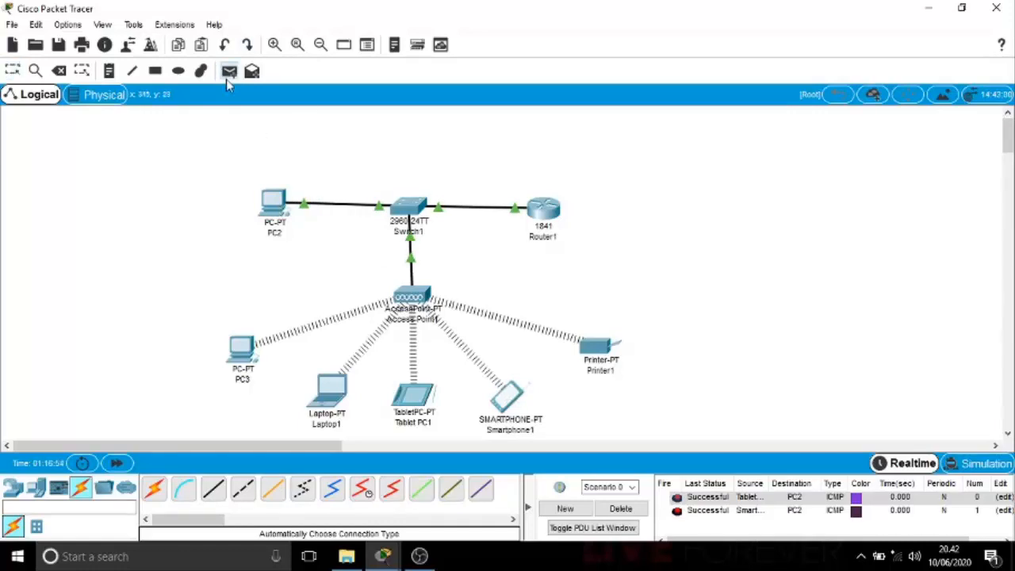
click(586, 342)
click(280, 212)
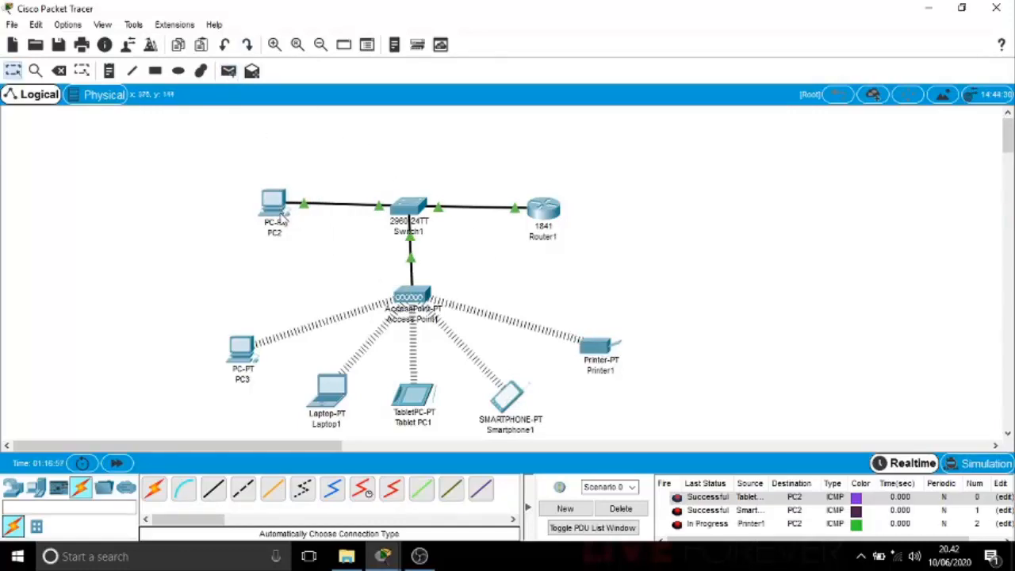
click(624, 510)
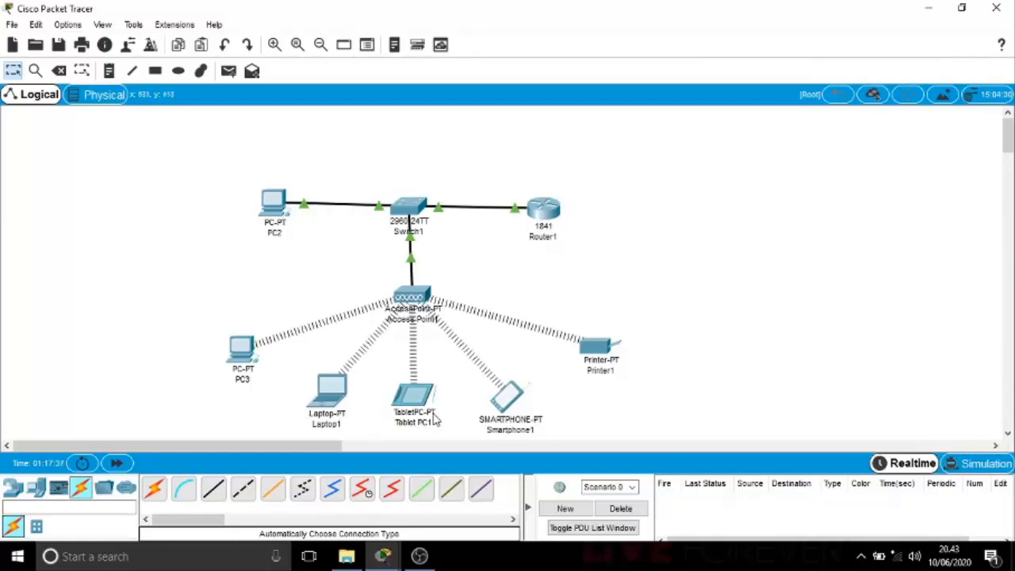
- Add a Server-PT end device to the workspace directly above Switch1
mouse_move(434, 419)
click(36, 489)
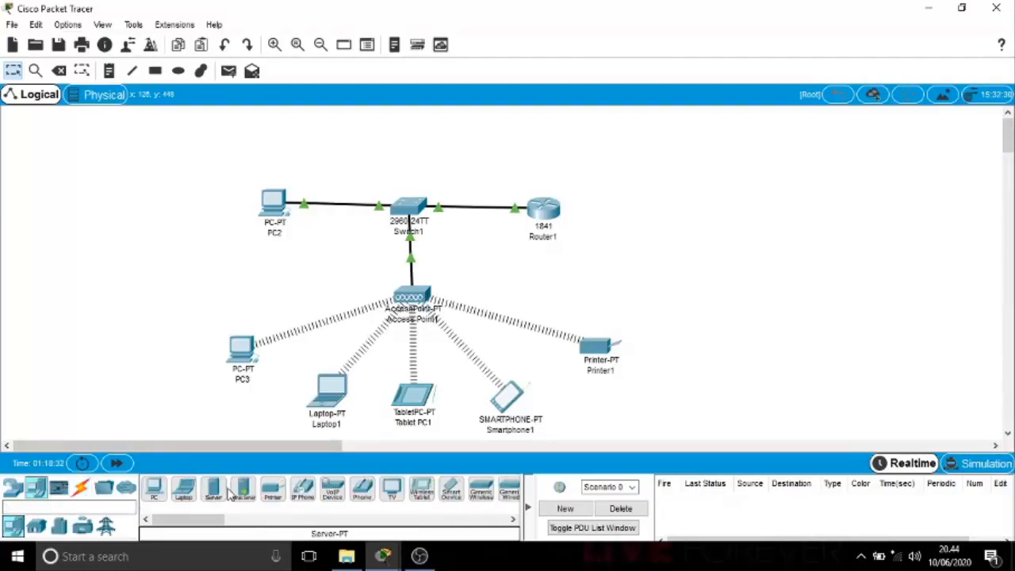
drag(218, 493, 478, 175)
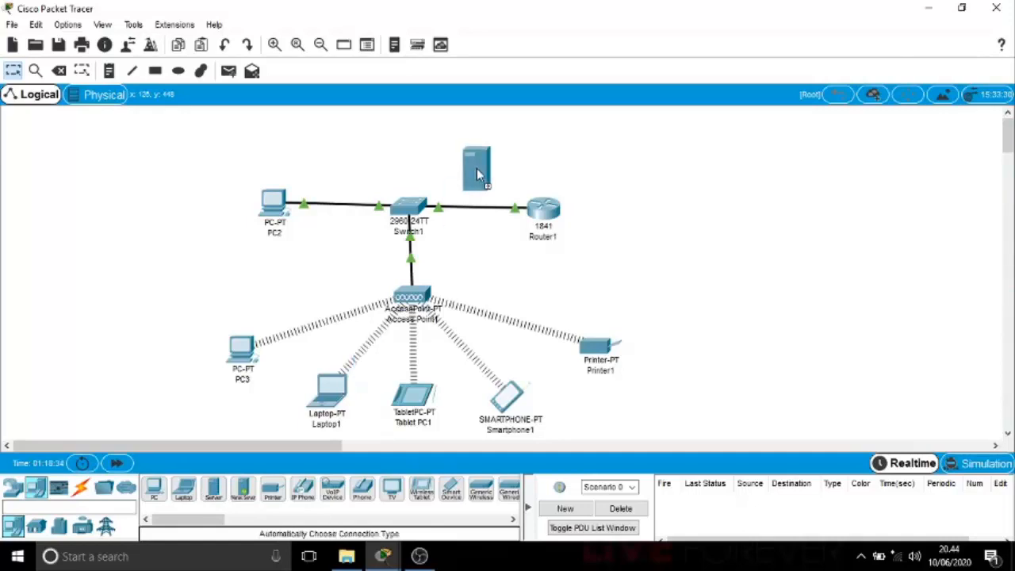
drag(411, 141, 412, 142)
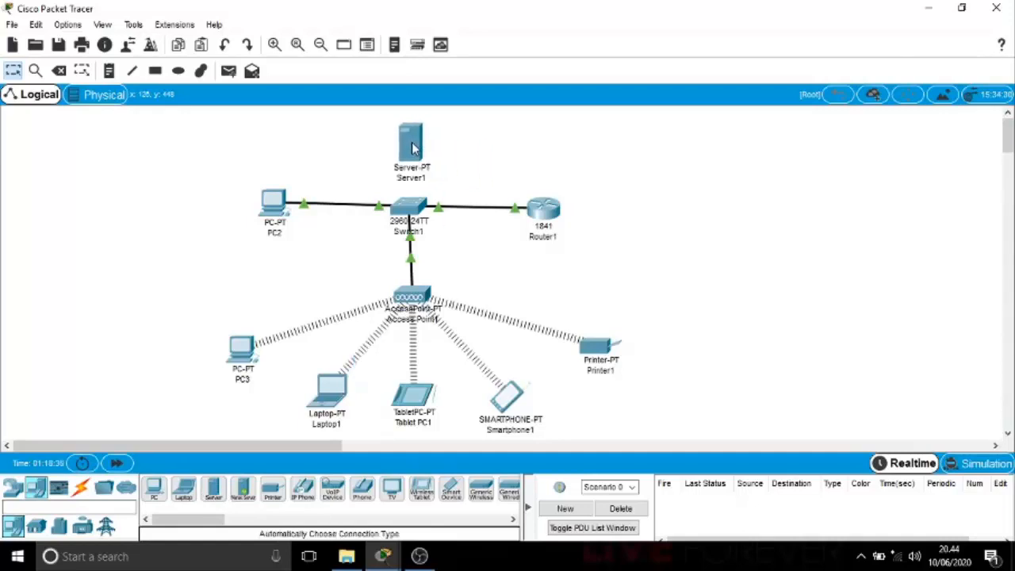
- Connect Server1 to Switch1 with an automatically chosen cable and shift the server slightly upward
click(80, 486)
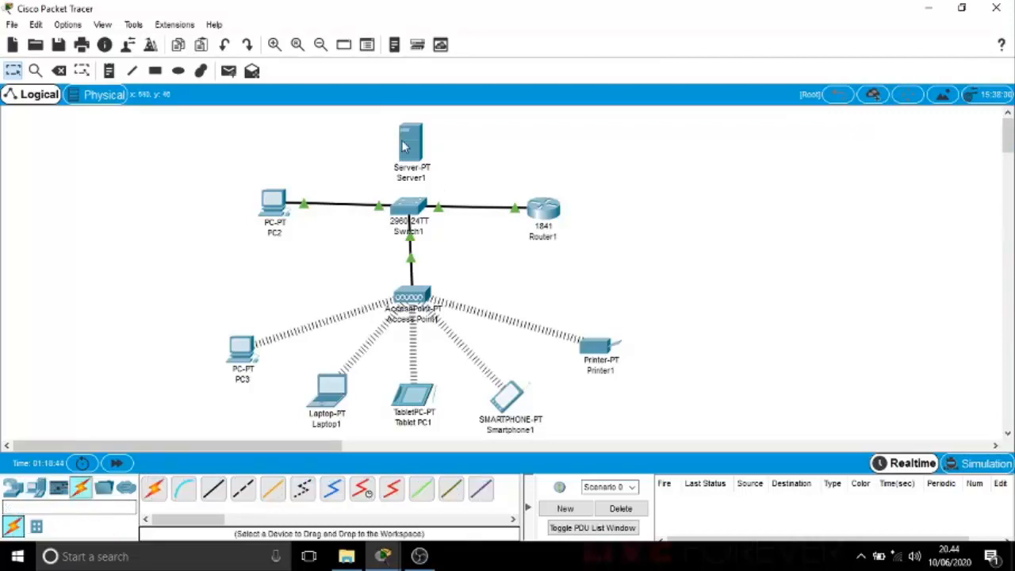
click(156, 489)
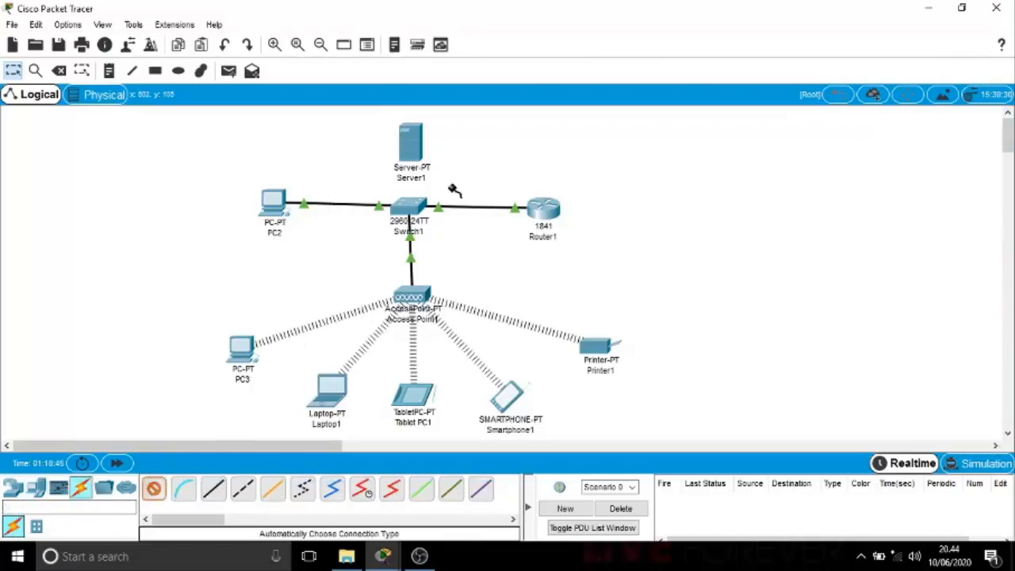
click(413, 148)
click(411, 207)
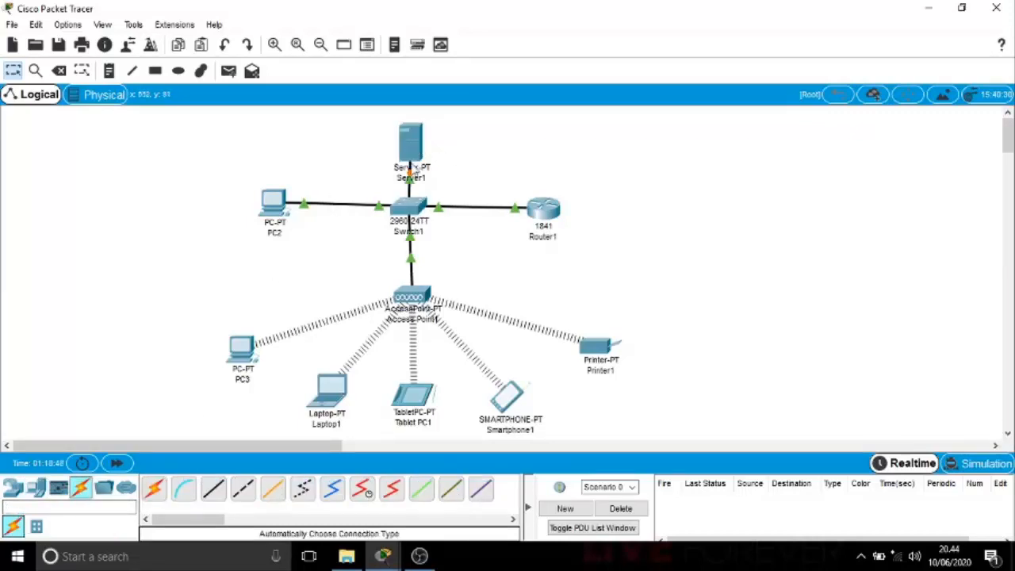
drag(410, 150, 405, 143)
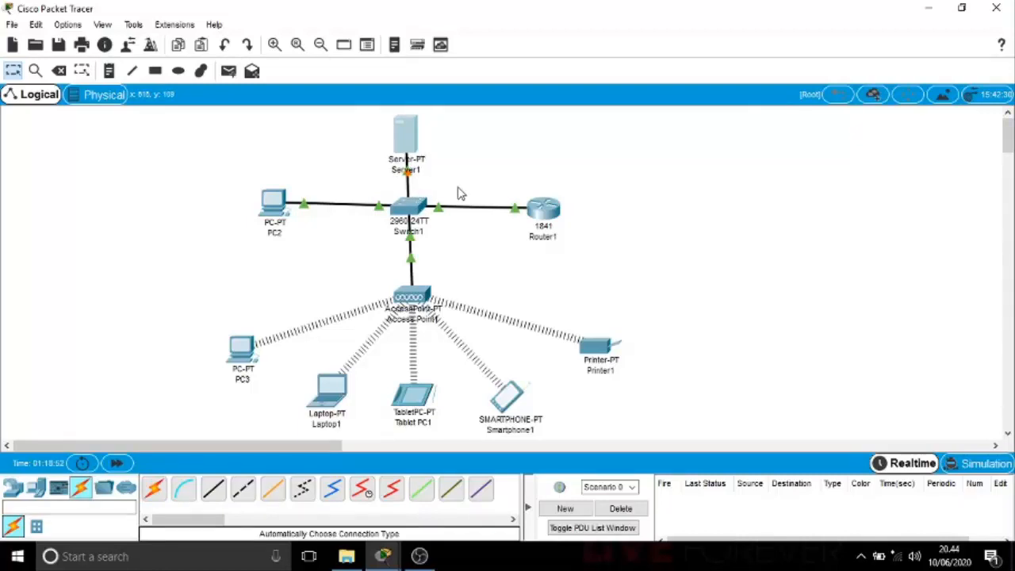
- Open Server1's configuration and set its static IPv4 gateway to 192.168.1.1 in the global settings
click(409, 143)
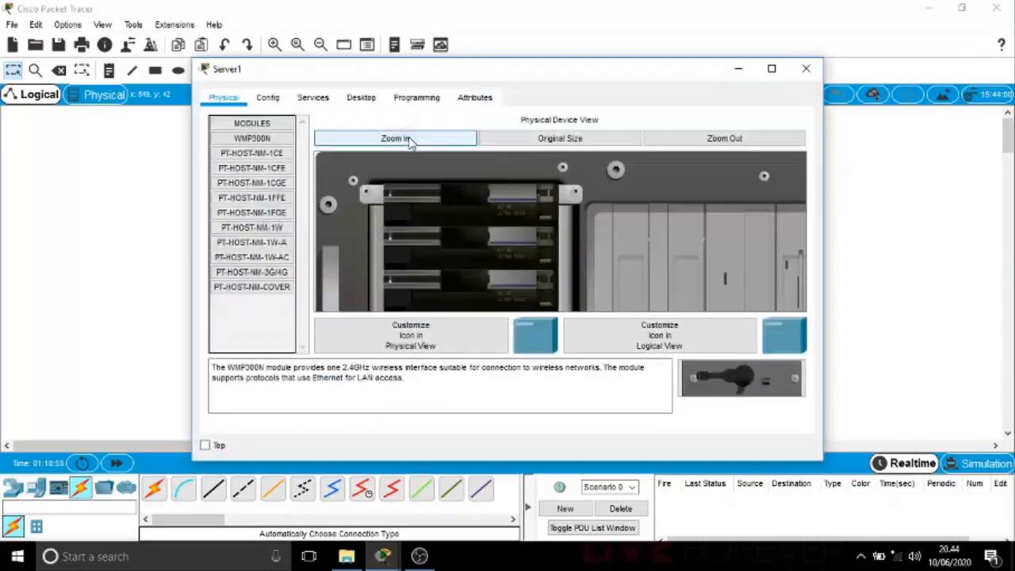
click(276, 99)
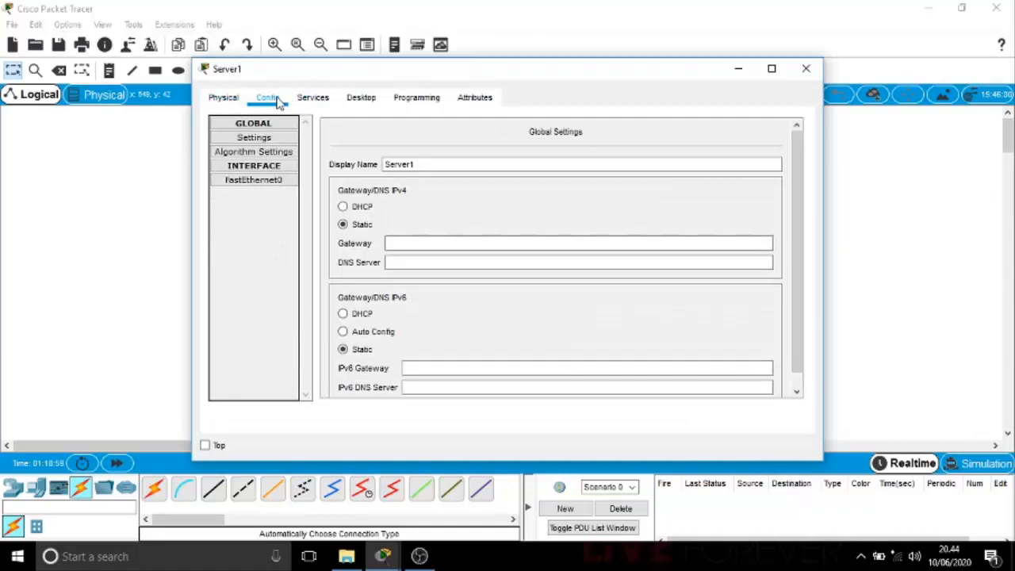
click(256, 138)
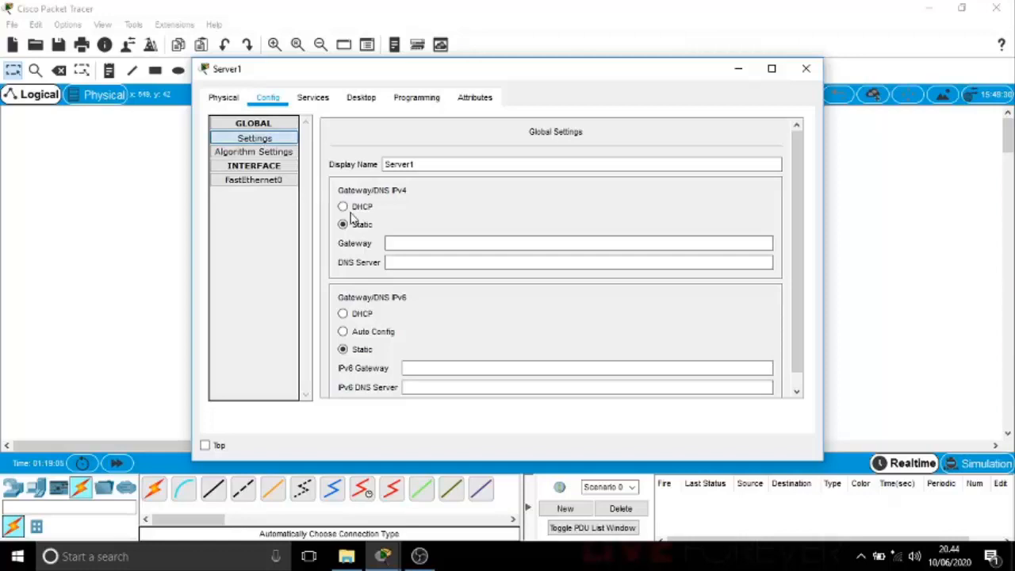
click(397, 242)
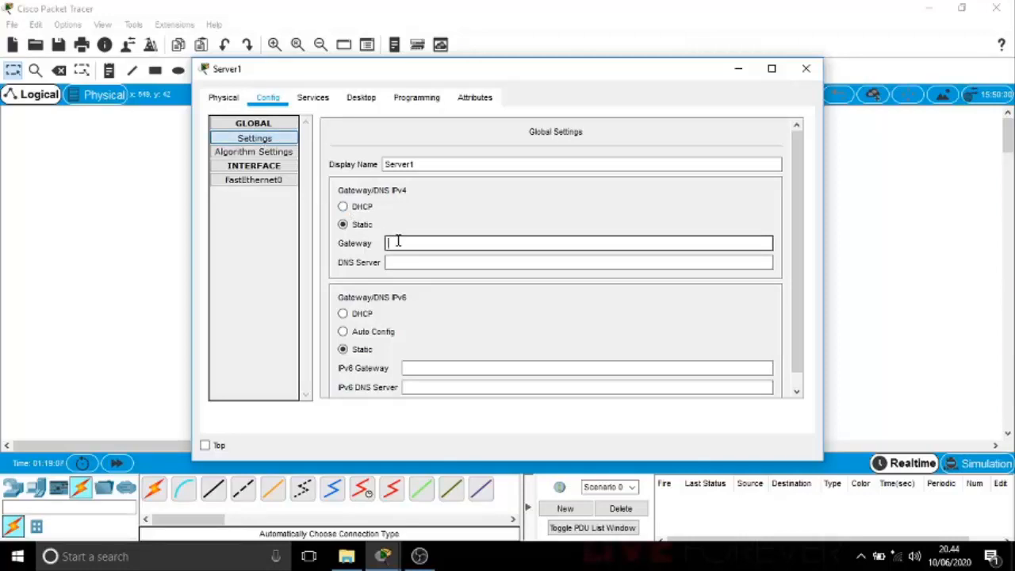
text(192.168.1.1)
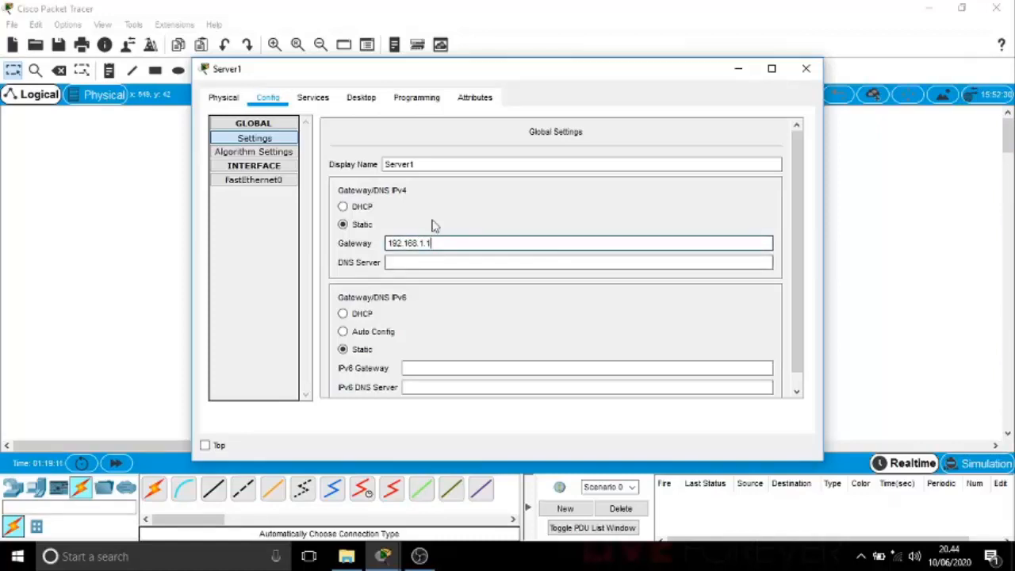
- Give Server1's FastEthernet0 the static IP address 192.168.1.8 with subnet mask 255.255.255.0, and move its window aside
click(277, 152)
click(264, 183)
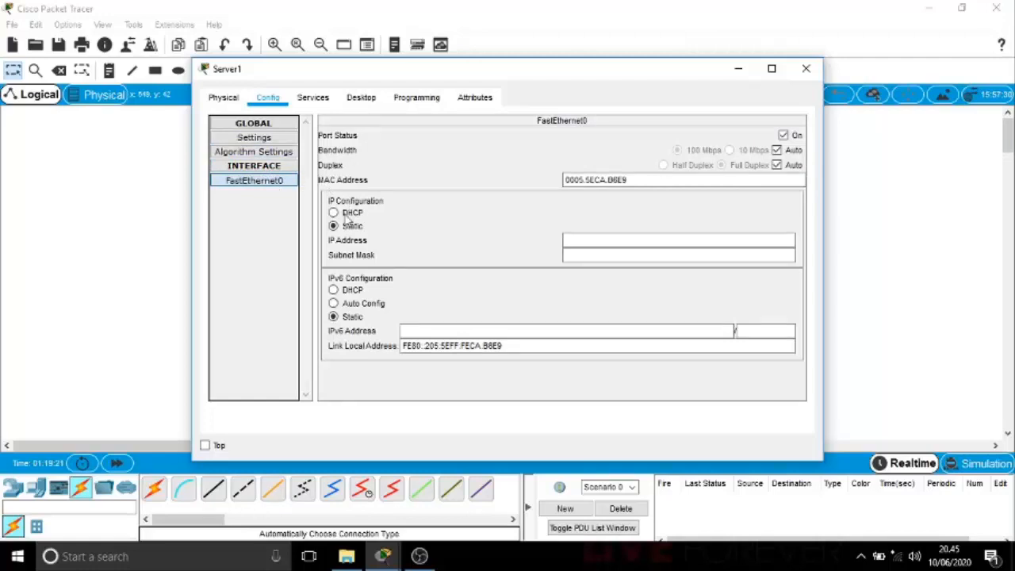
click(581, 248)
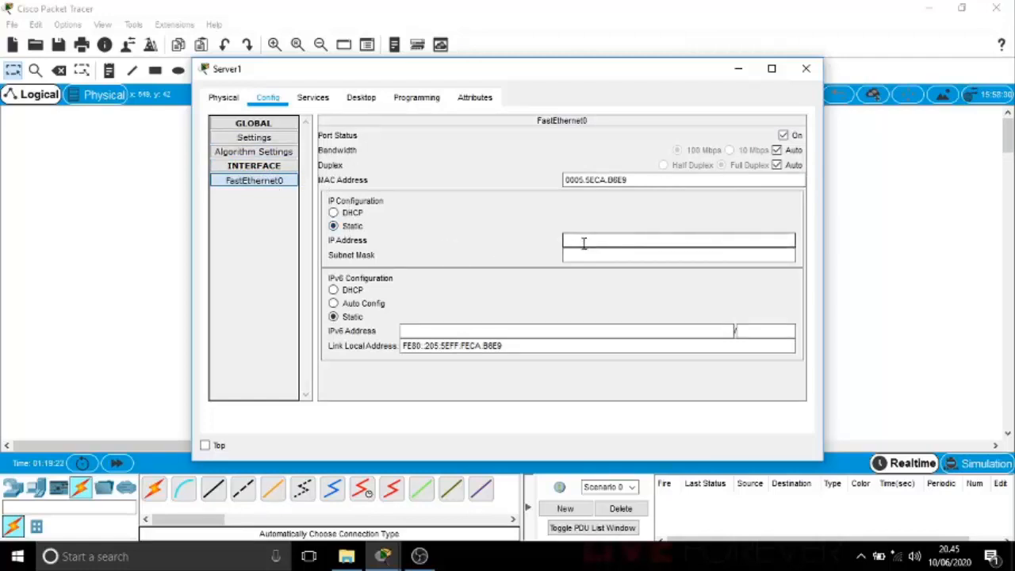
text(192.168.1.8)
key(Tab)
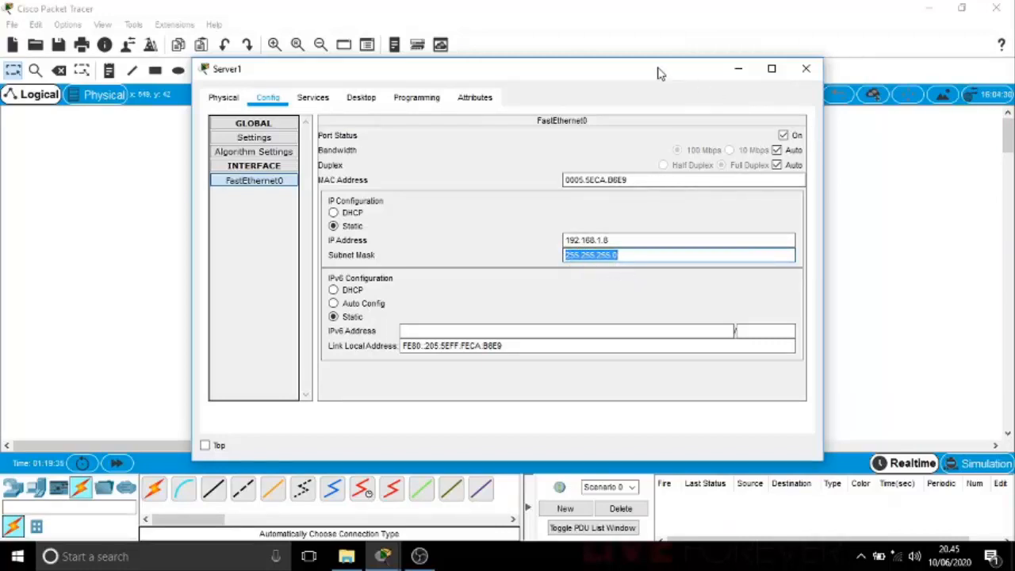
drag(657, 73, 752, 88)
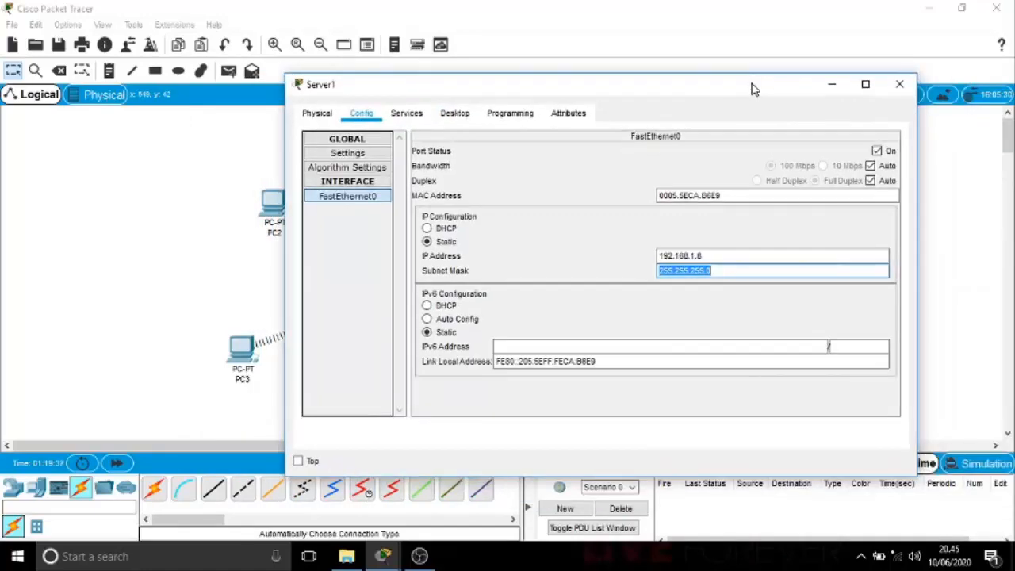
- Close Server1's configuration, reopen the server, and turn on its DHCP service for FastEthernet0
click(898, 85)
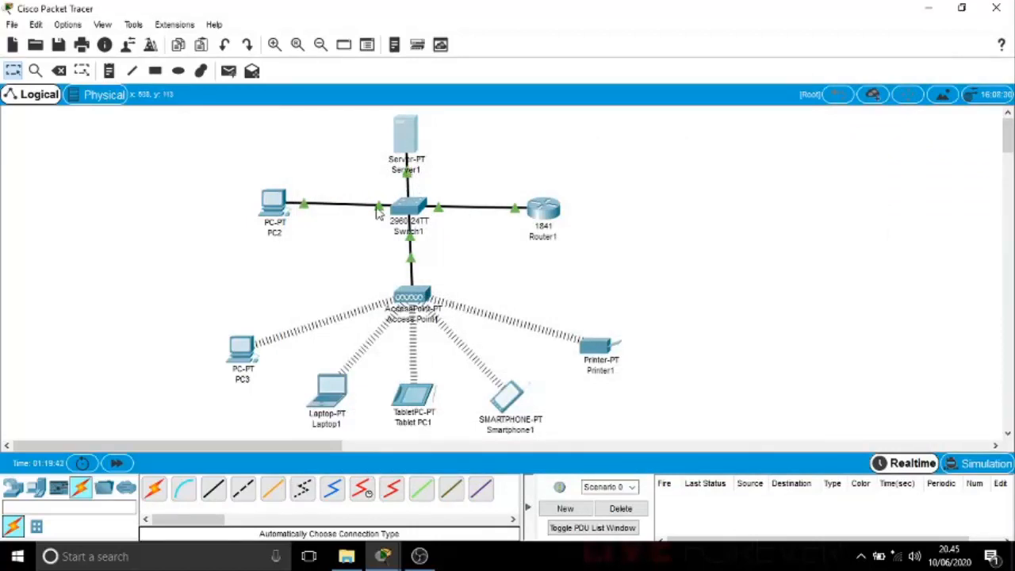
click(407, 140)
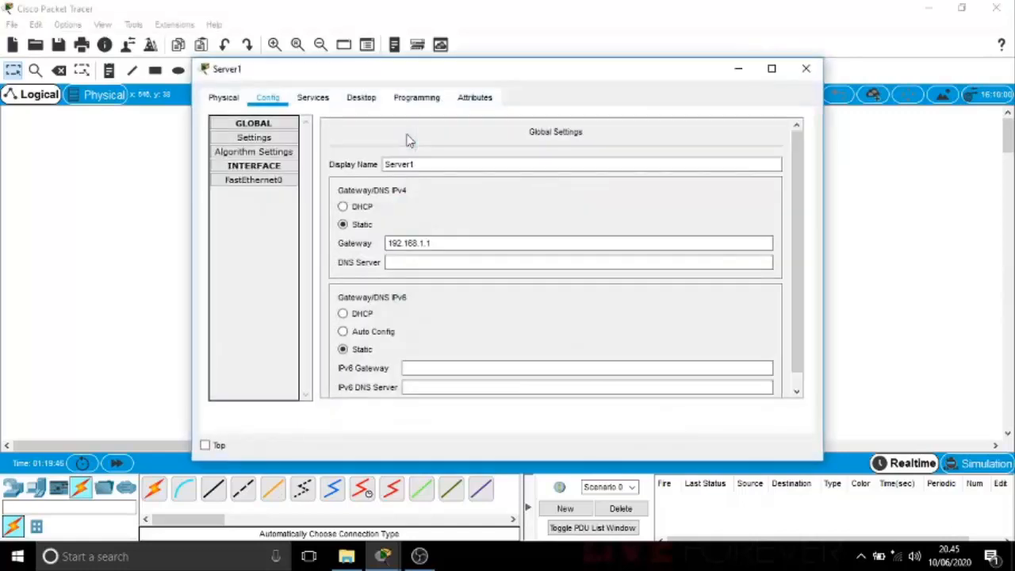
click(312, 99)
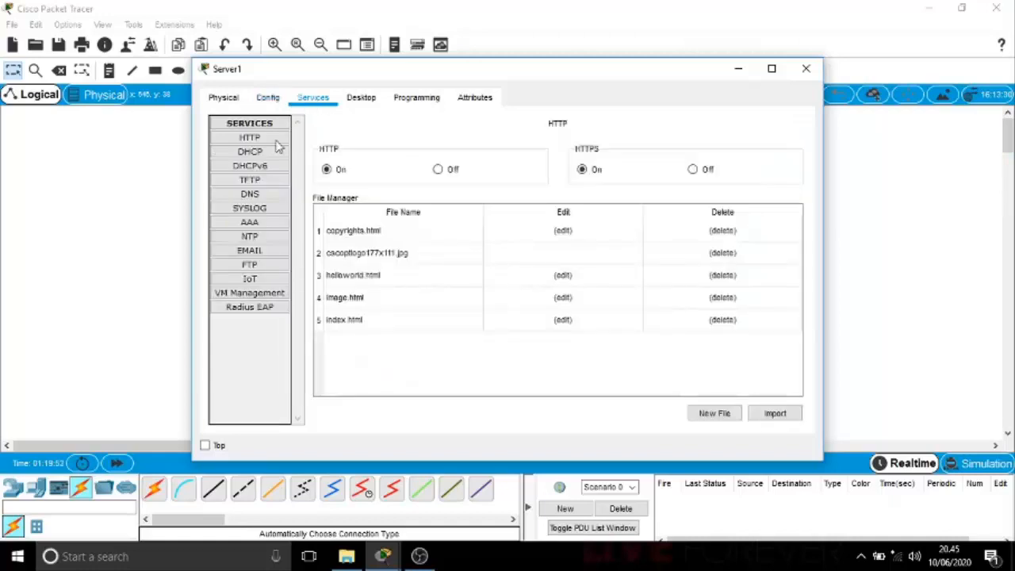
click(255, 154)
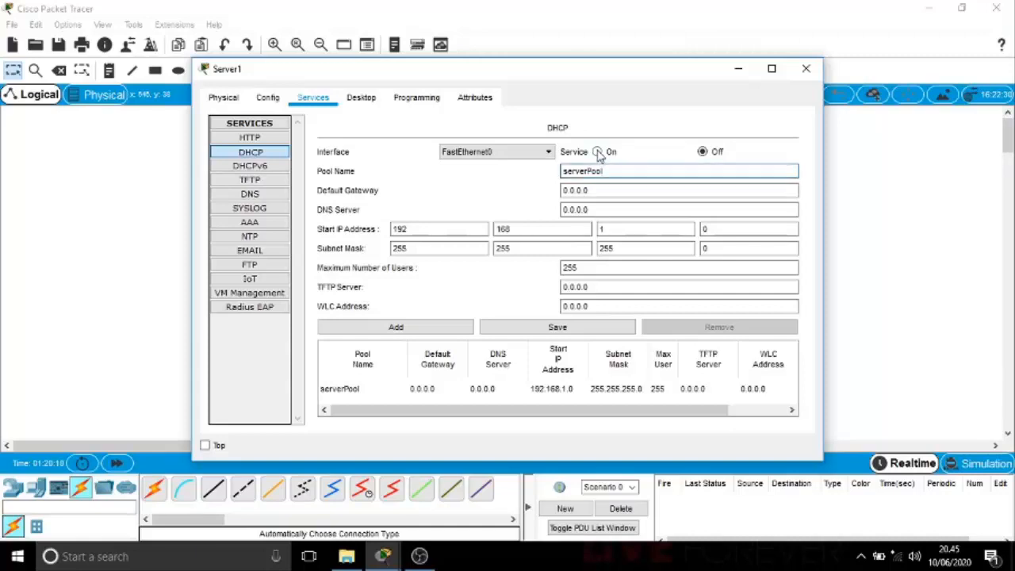
click(597, 152)
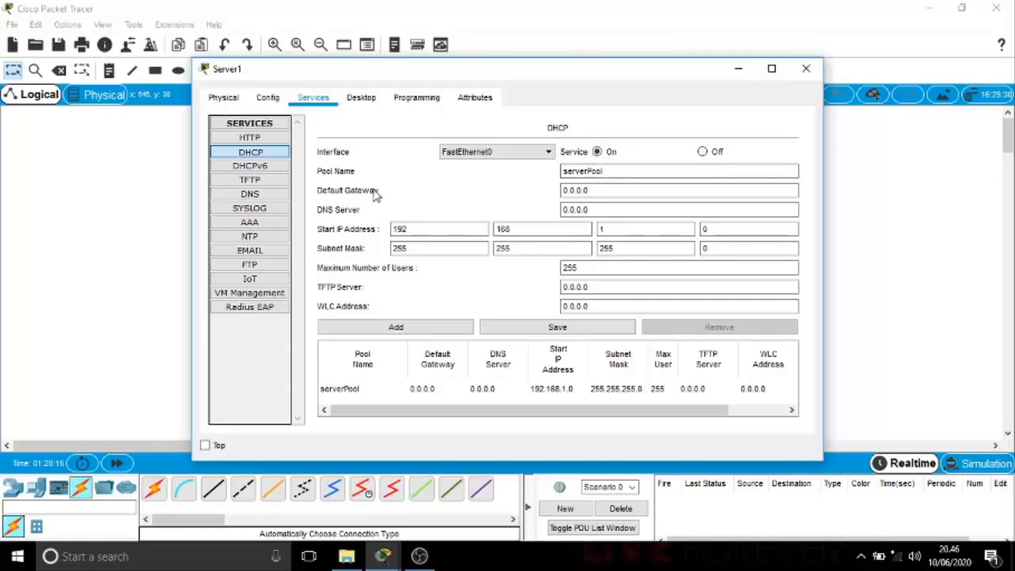
- Set both the default gateway and the DNS server of the DHCP pool to 192.168.1.1
drag(594, 195, 532, 195)
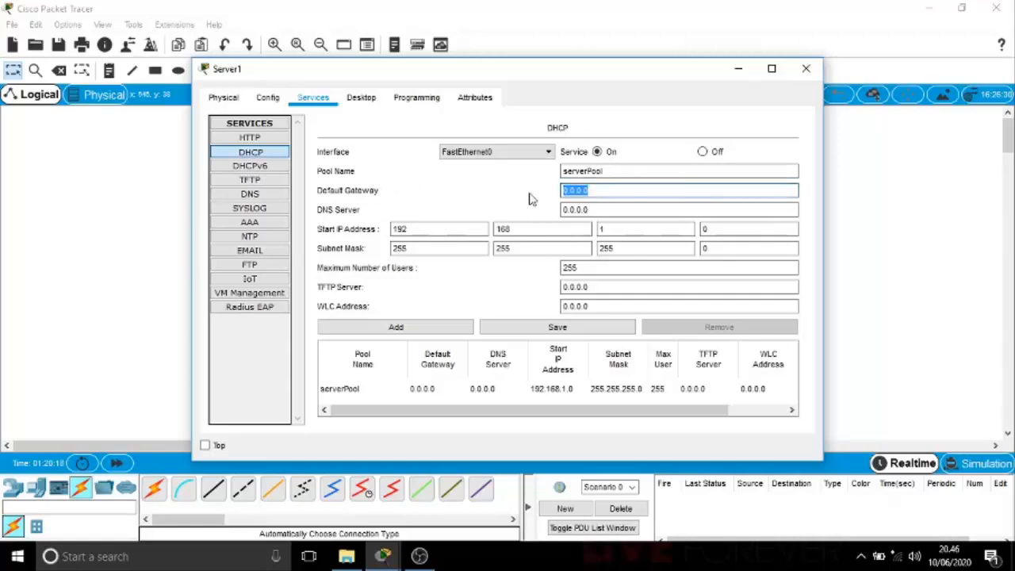
text(192.168.1.1)
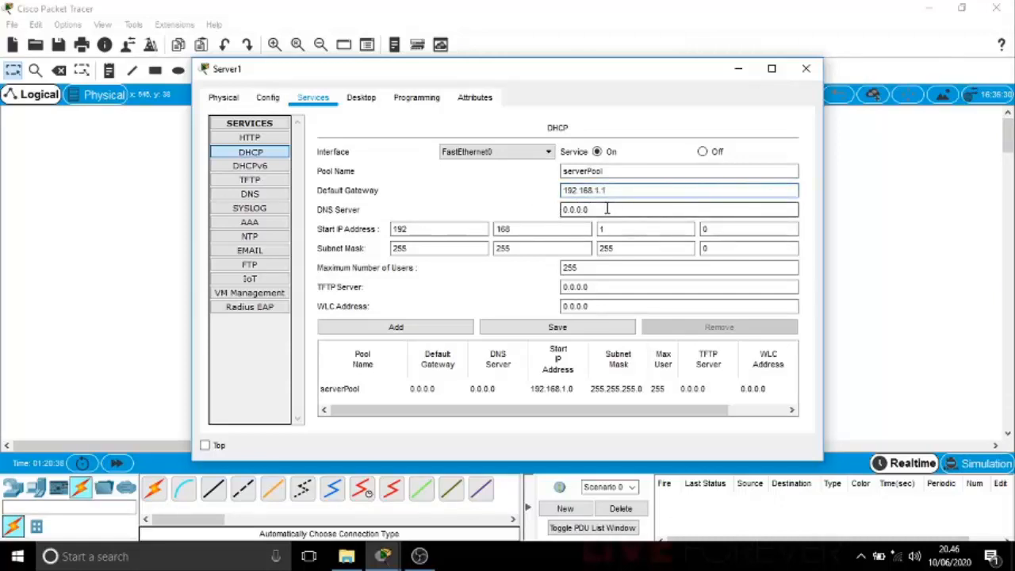
drag(606, 208, 551, 211)
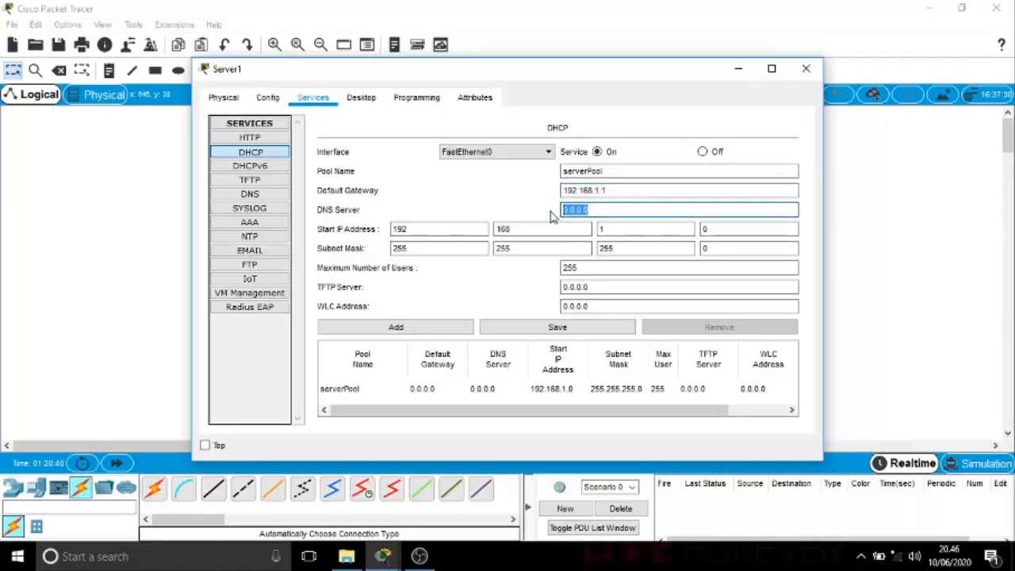
text(192.168.1.1)
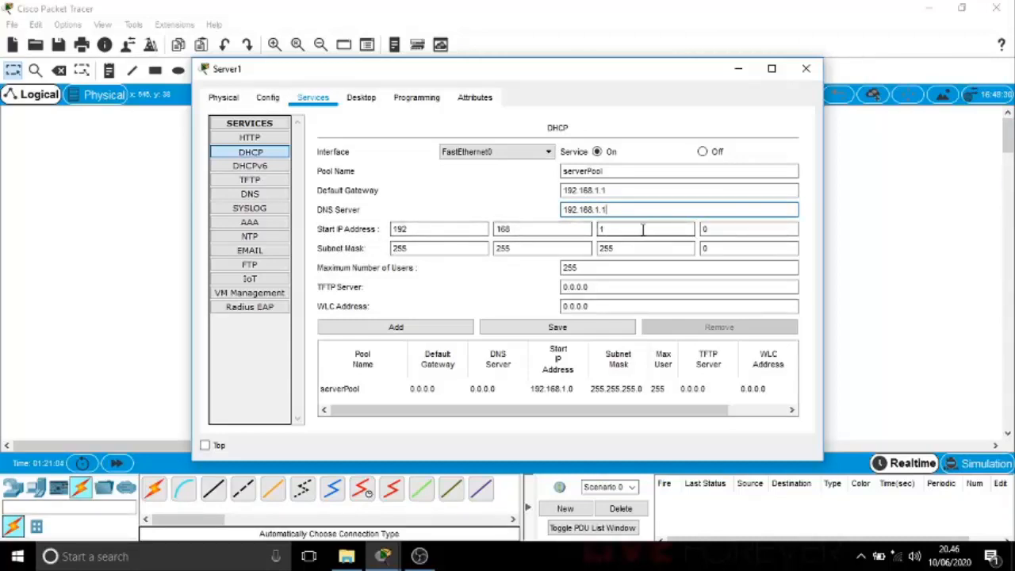
- Set the DHCP pool's start IP address to 192.168.1.10
click(715, 229)
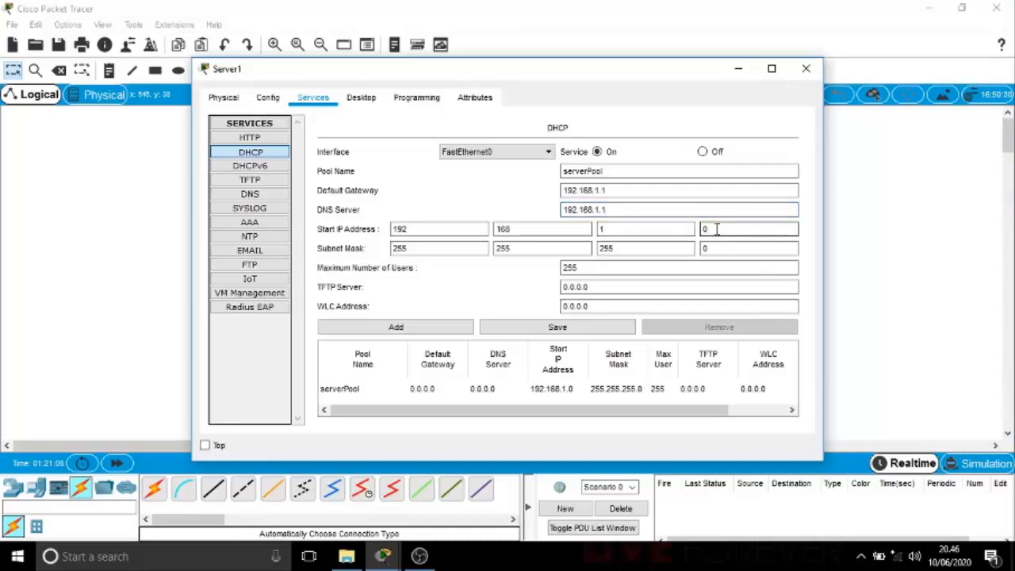
key(BackSpace)
text(10)
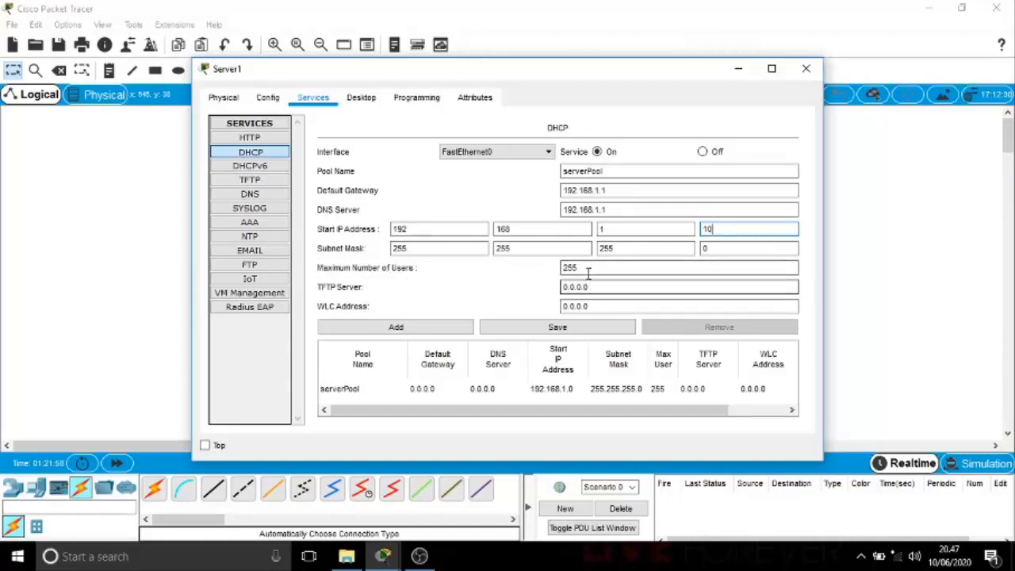
- Set the maximum number of users to 100, save the changes to serverPool, and close Server1's window
click(566, 266)
double_click(566, 266)
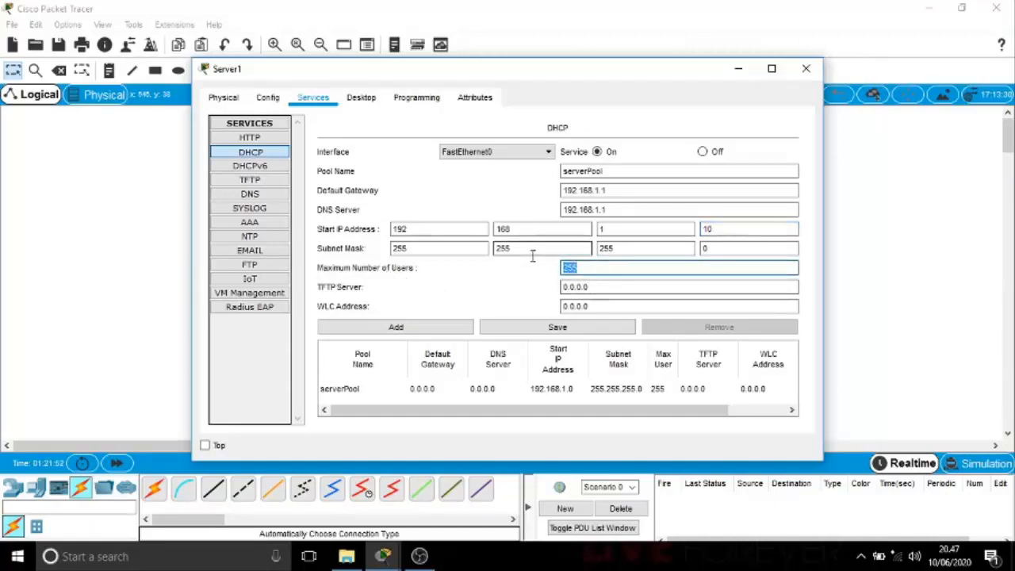
text(100)
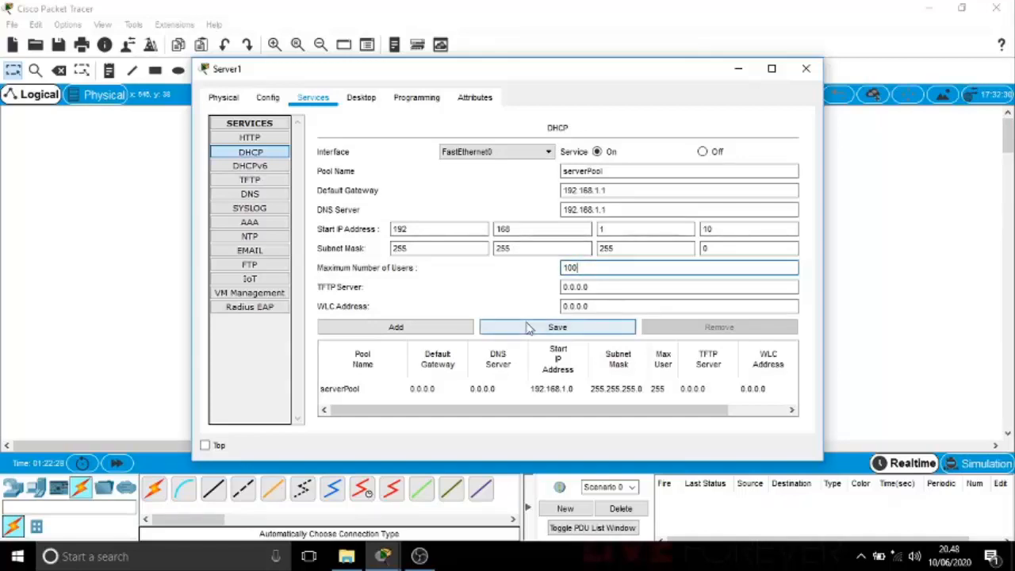
click(555, 328)
drag(547, 418, 611, 419)
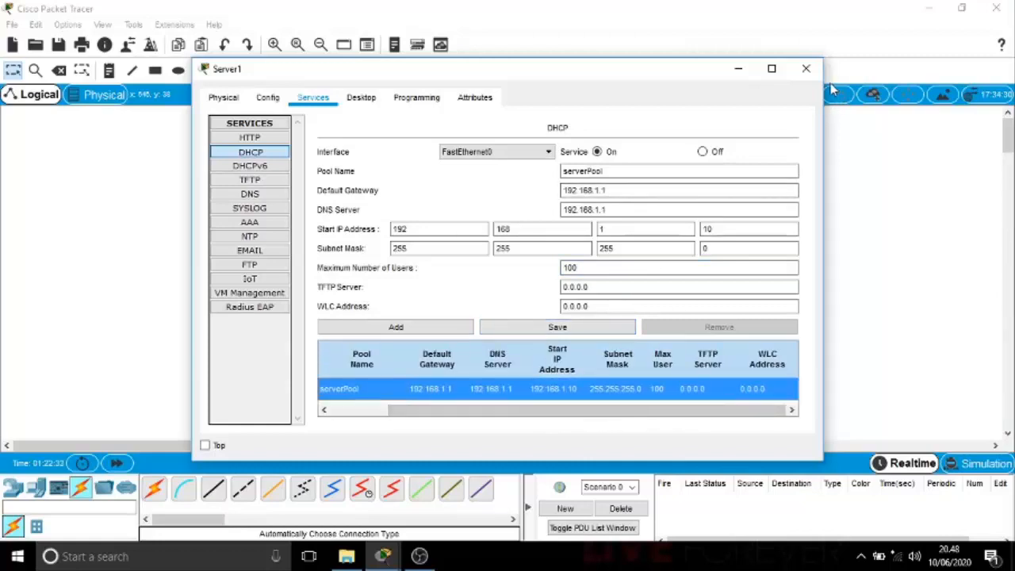
click(808, 68)
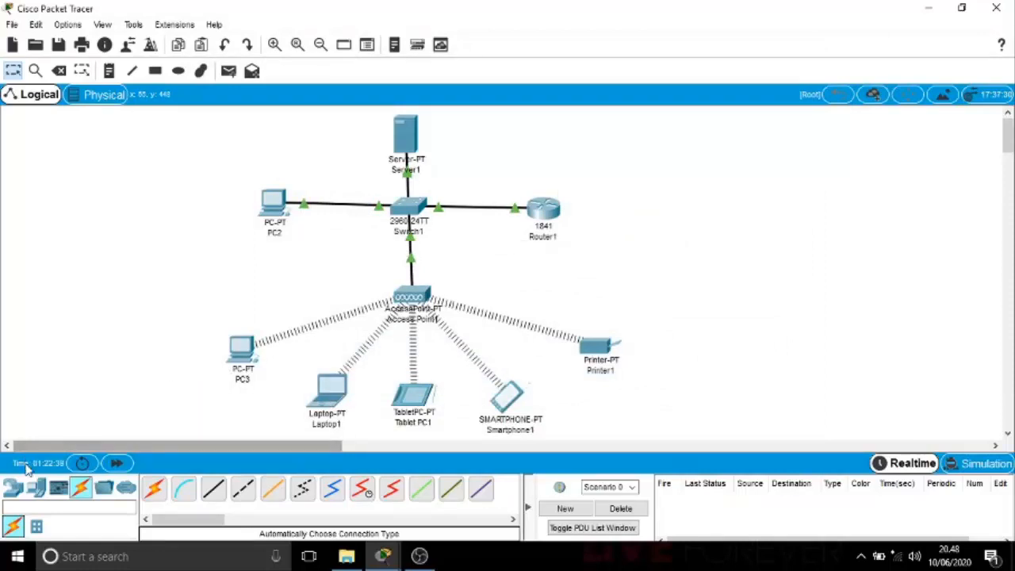
- Add a wireless TabletPC-PT to the workspace between Router1 and Printer1, nudging it slightly toward the access point
click(36, 489)
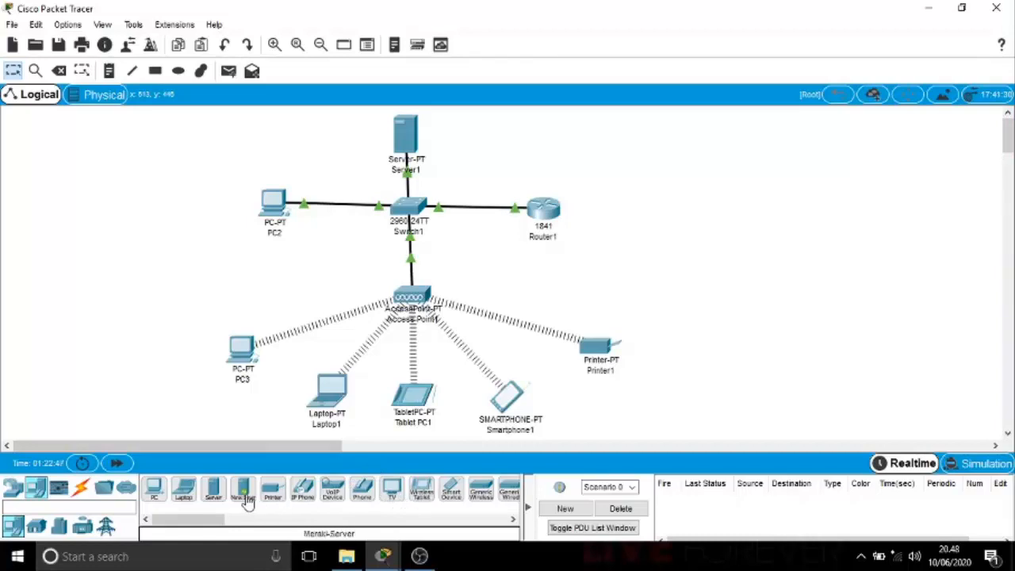
click(426, 493)
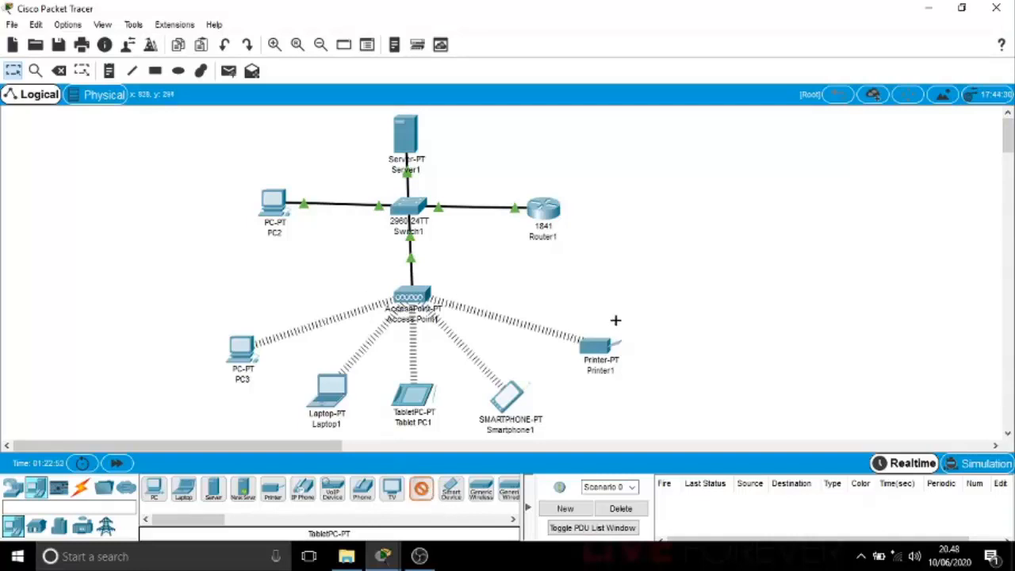
click(594, 272)
drag(594, 274, 574, 276)
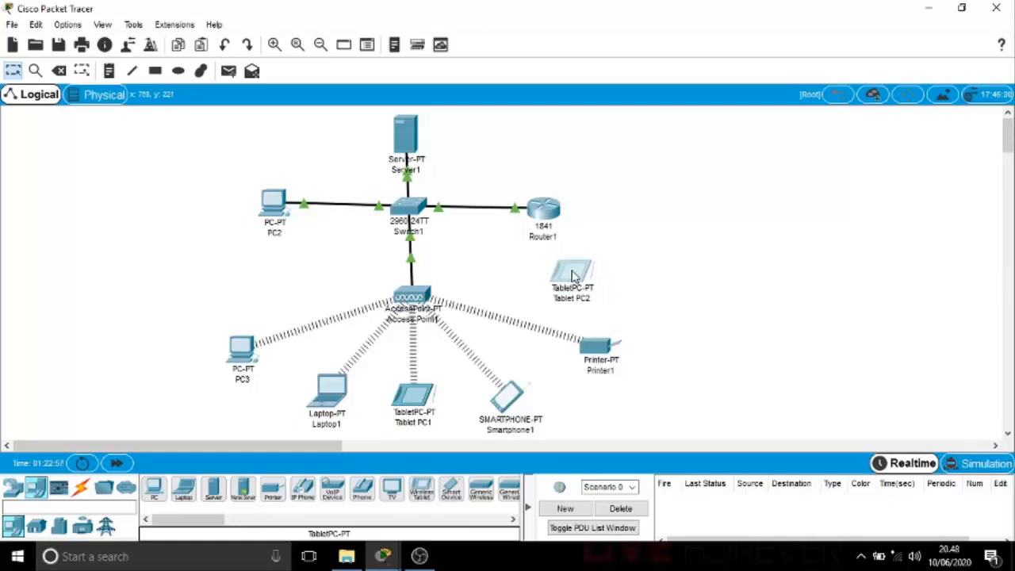
- Open Tablet PC2, move its window aside, and set the SSID of its Wireless0 interface to latihan
click(574, 275)
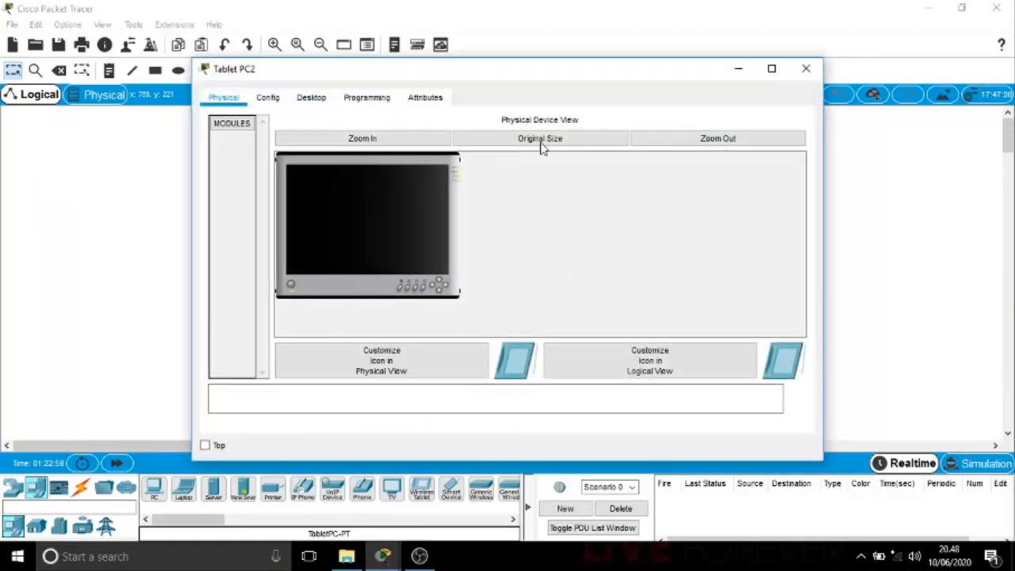
drag(520, 70, 671, 101)
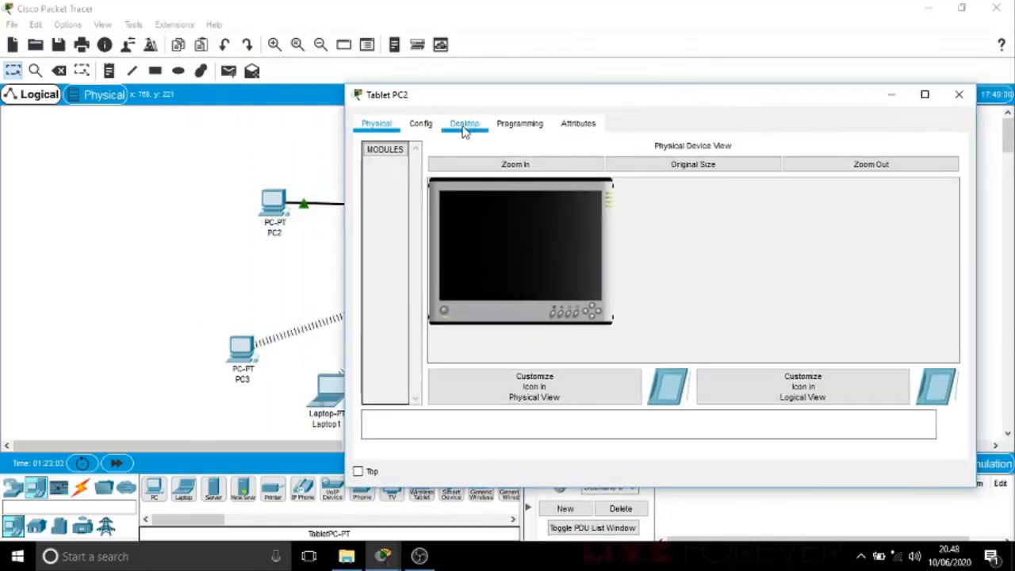
click(464, 127)
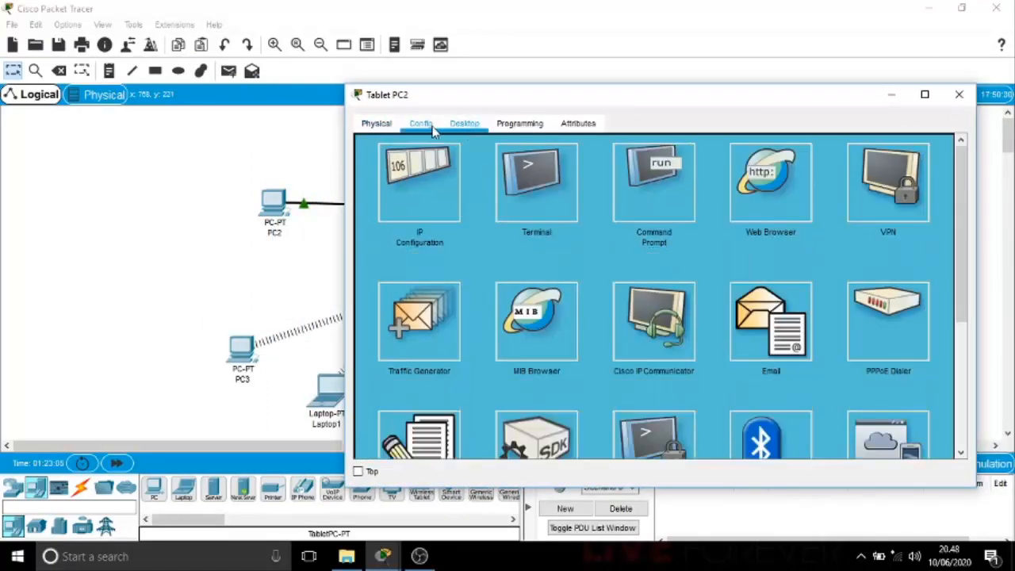
click(424, 127)
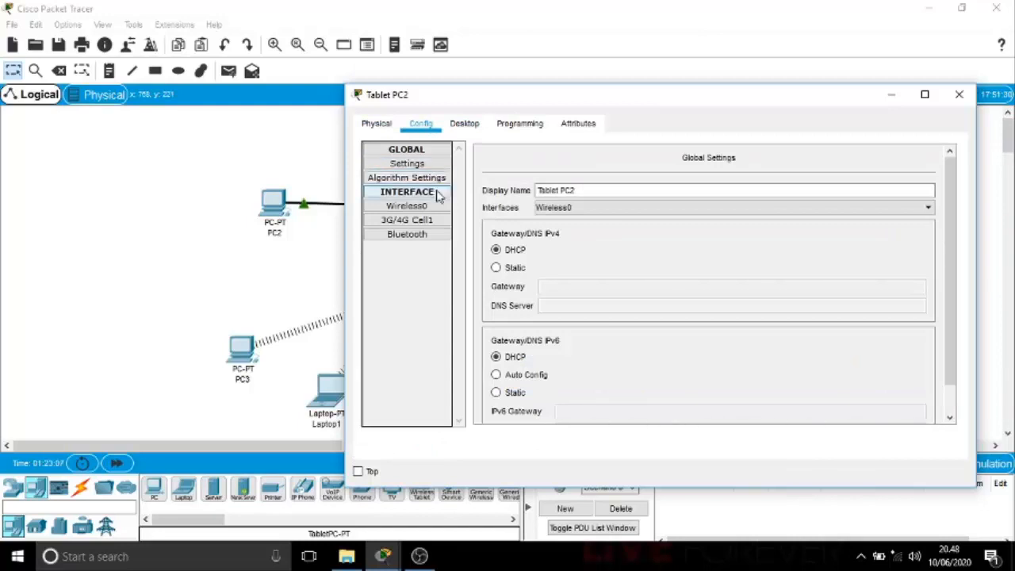
click(421, 209)
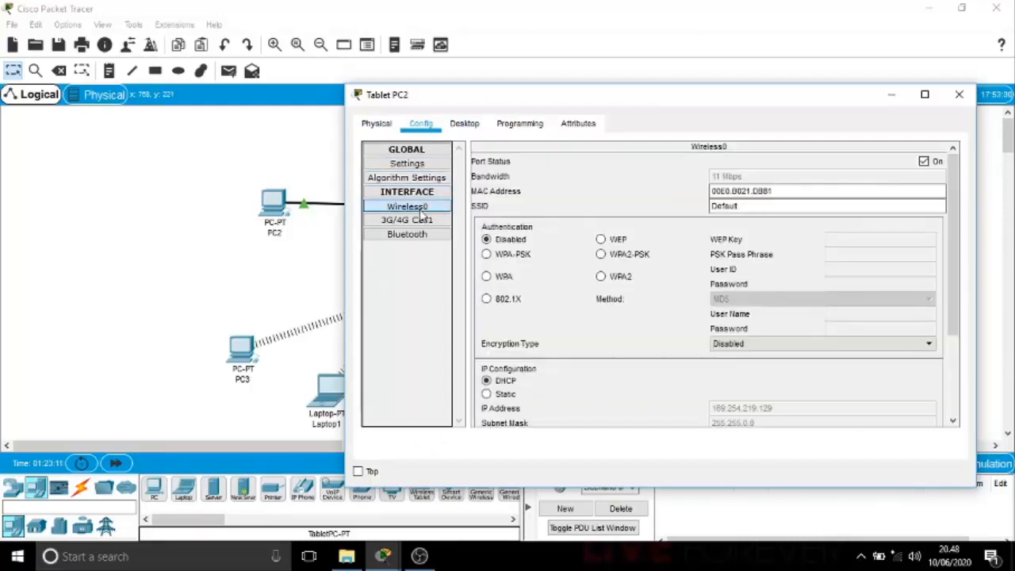
click(727, 207)
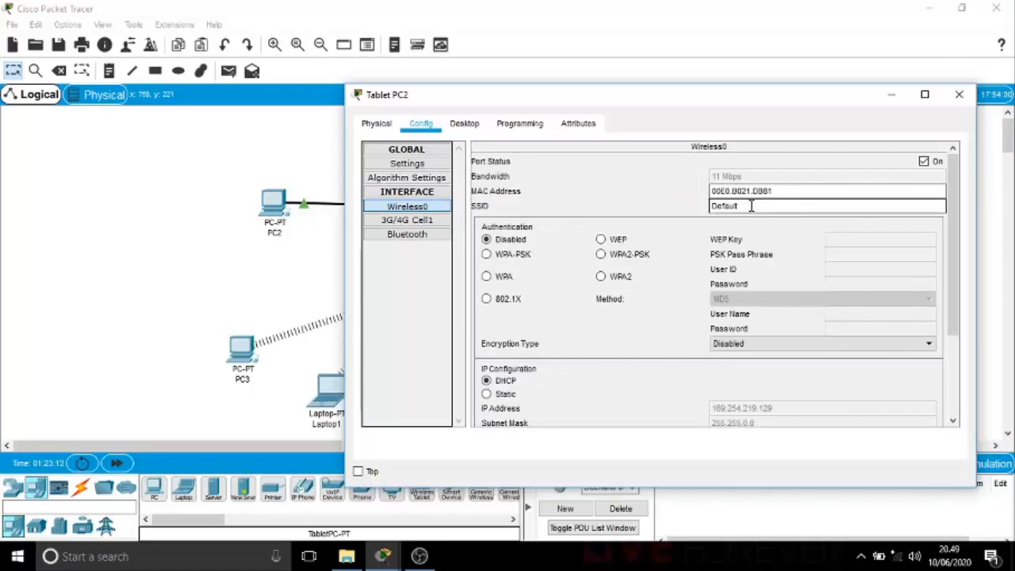
drag(751, 207, 687, 207)
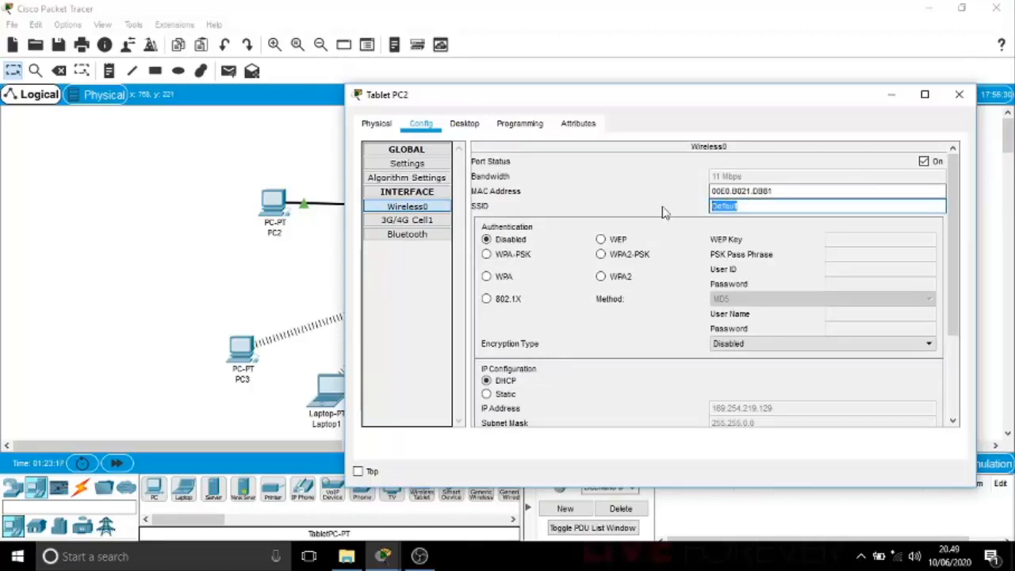
text(latihan)
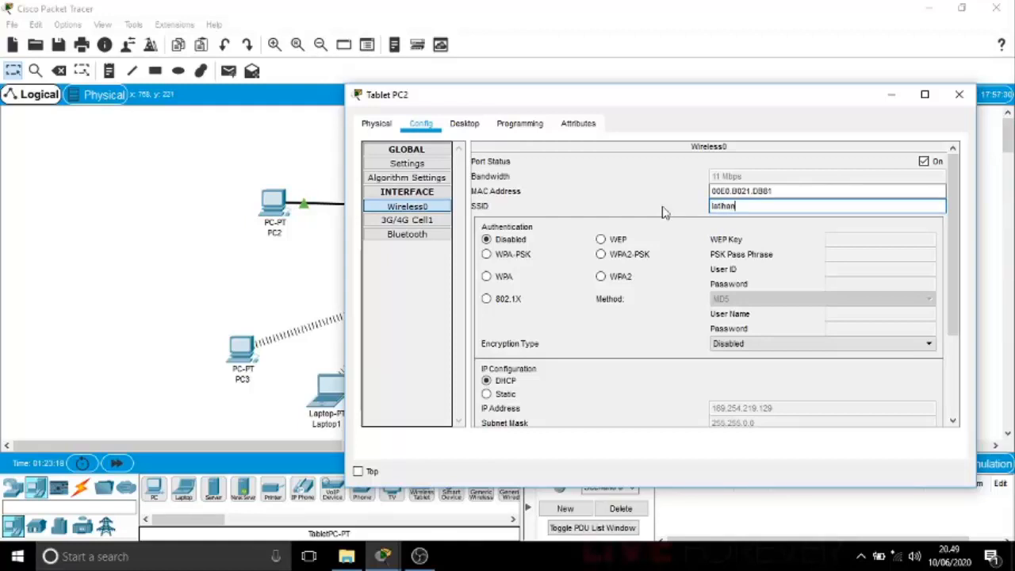
- Switch Wireless0's authentication to WEP and enter the network's WEP key
click(601, 240)
click(857, 241)
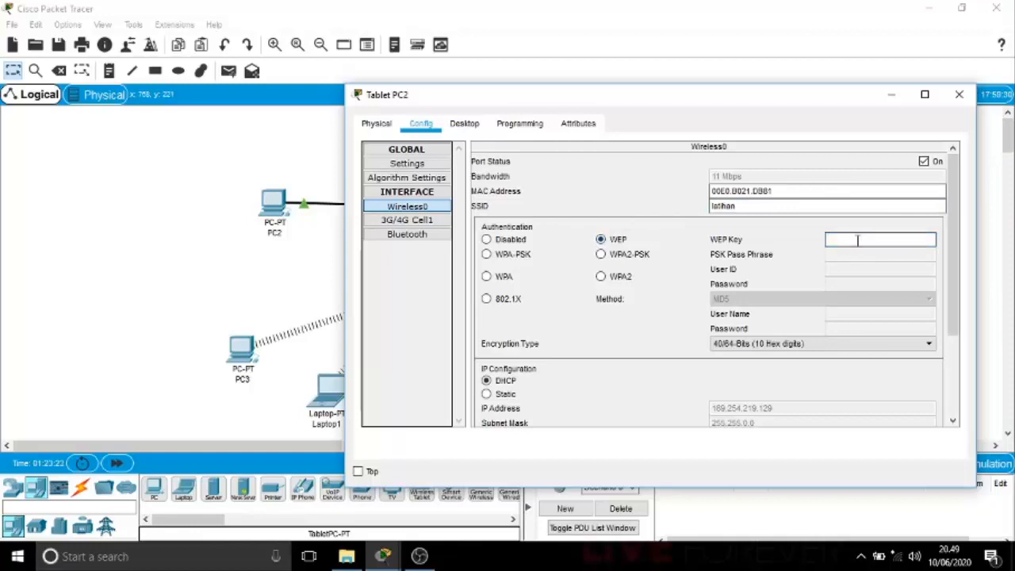
text(1234567890)
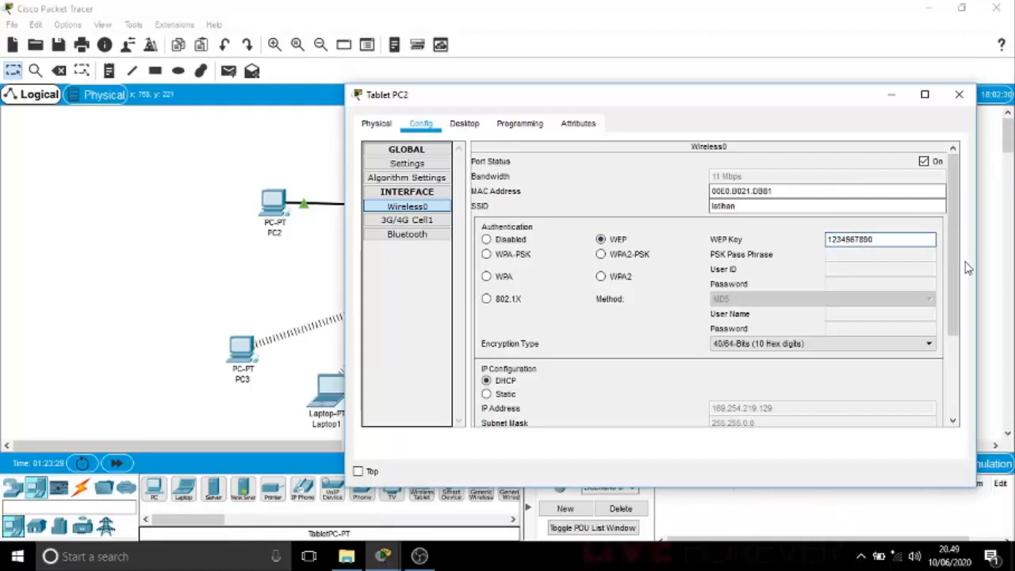
- Renew Tablet PC2's wireless IPv4 address by toggling between Static and DHCP, ending on DHCP, and check its gateway and DNS in the global settings
drag(956, 267, 956, 312)
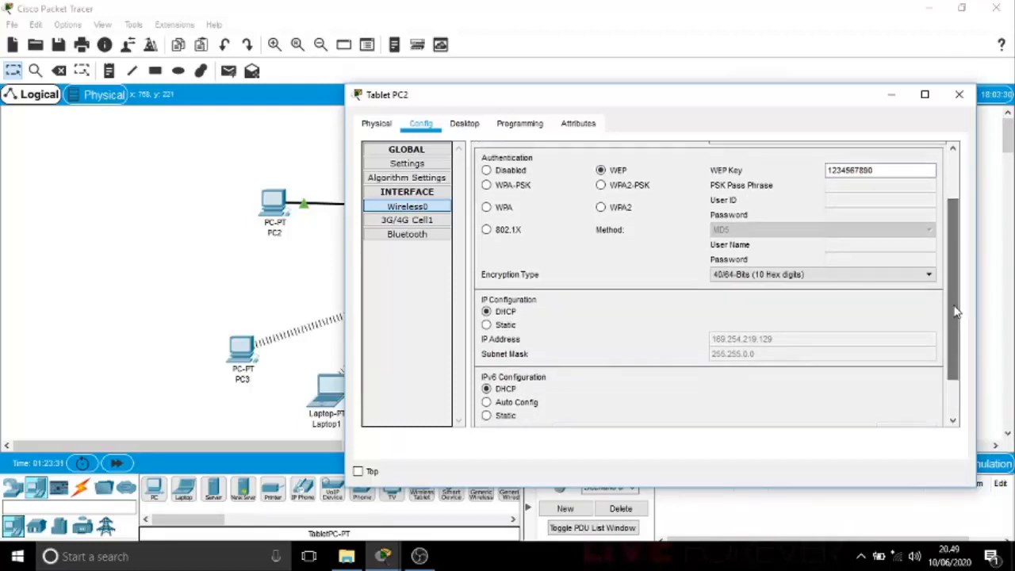
click(487, 325)
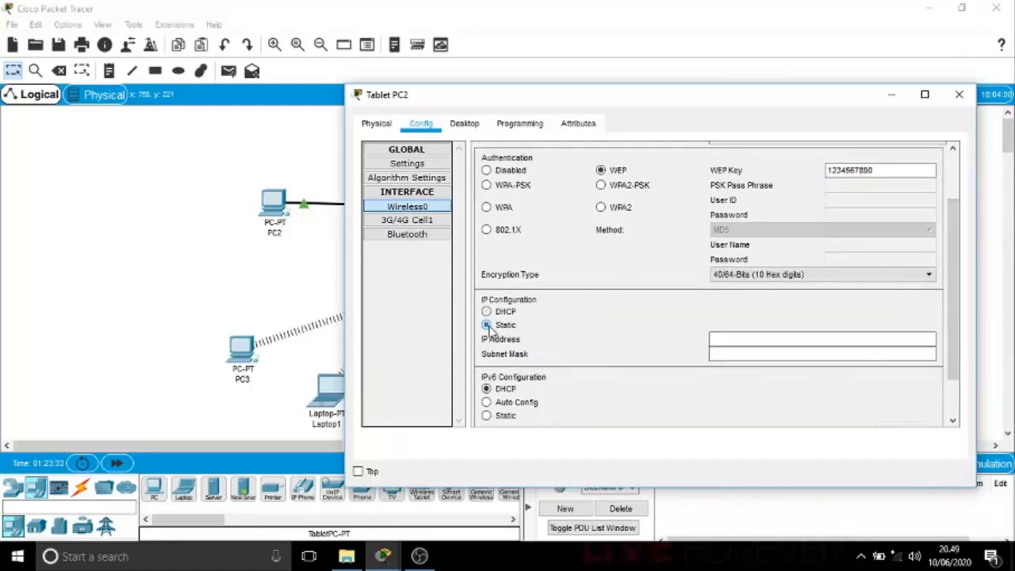
click(486, 312)
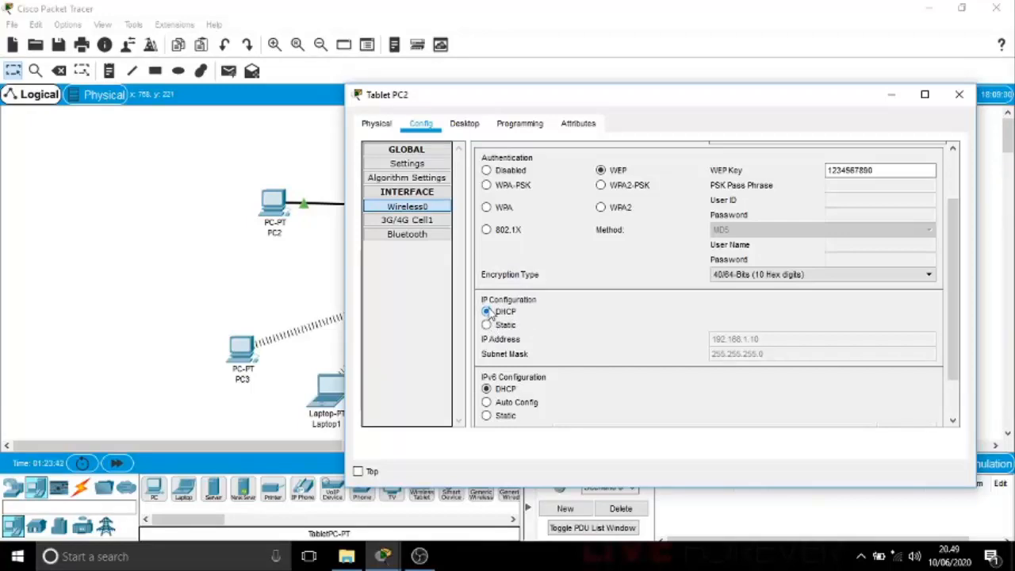
click(487, 324)
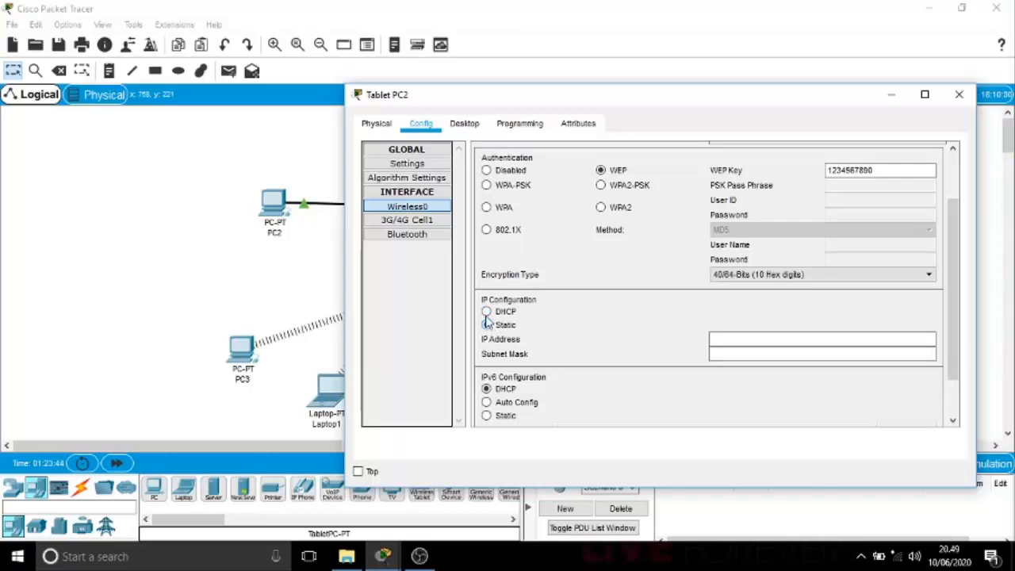
click(487, 313)
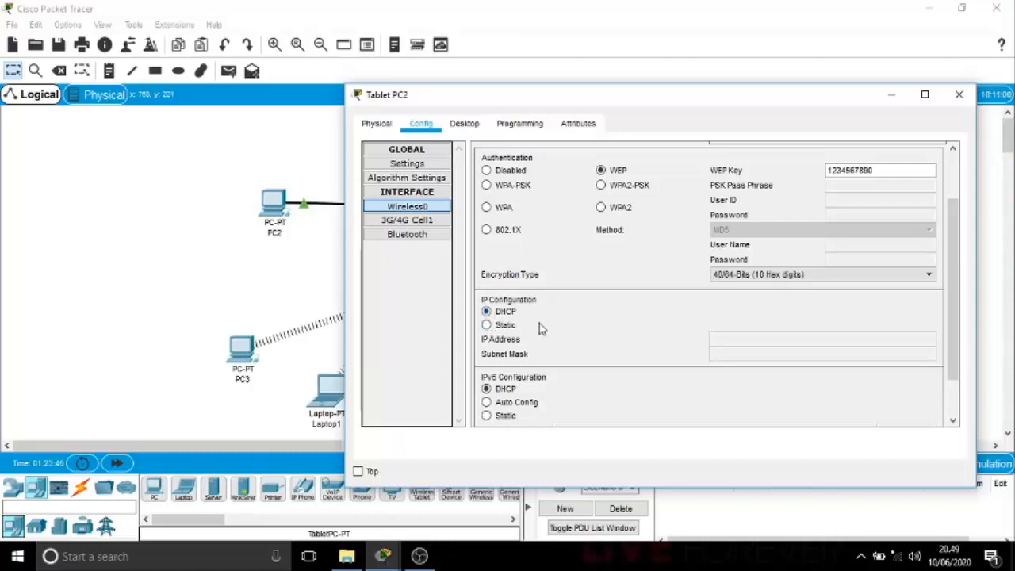
click(487, 311)
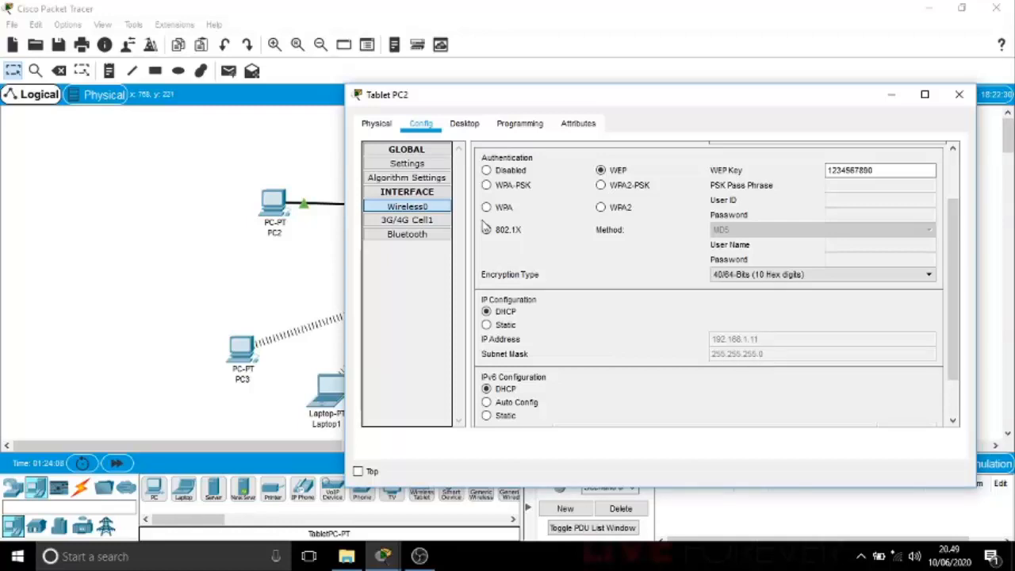
click(432, 166)
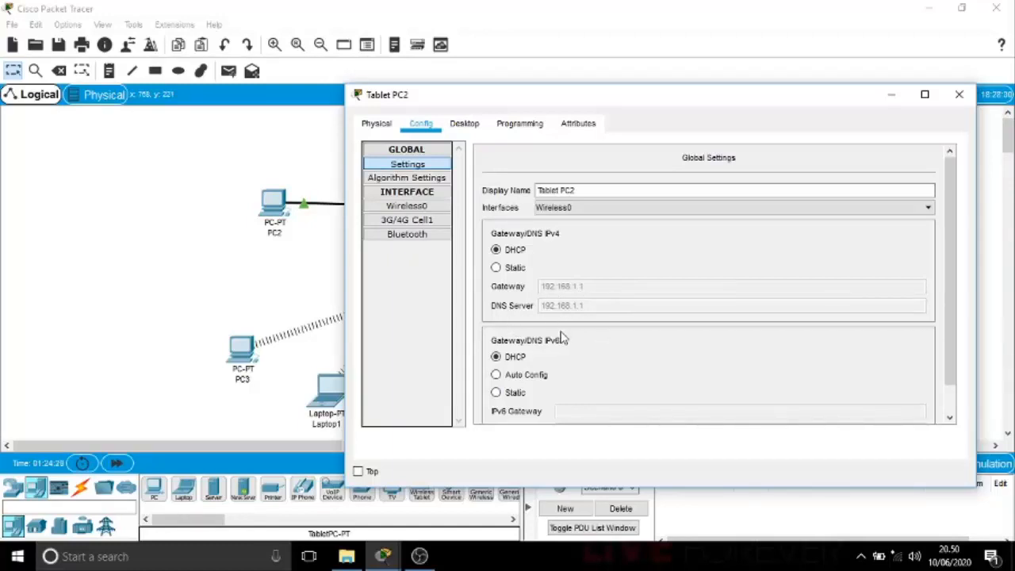
- Recheck Tablet PC2's Wireless0 settings, close its window, and send a simple PDU from Tablet PC2 to PC2 to test connectivity
click(422, 206)
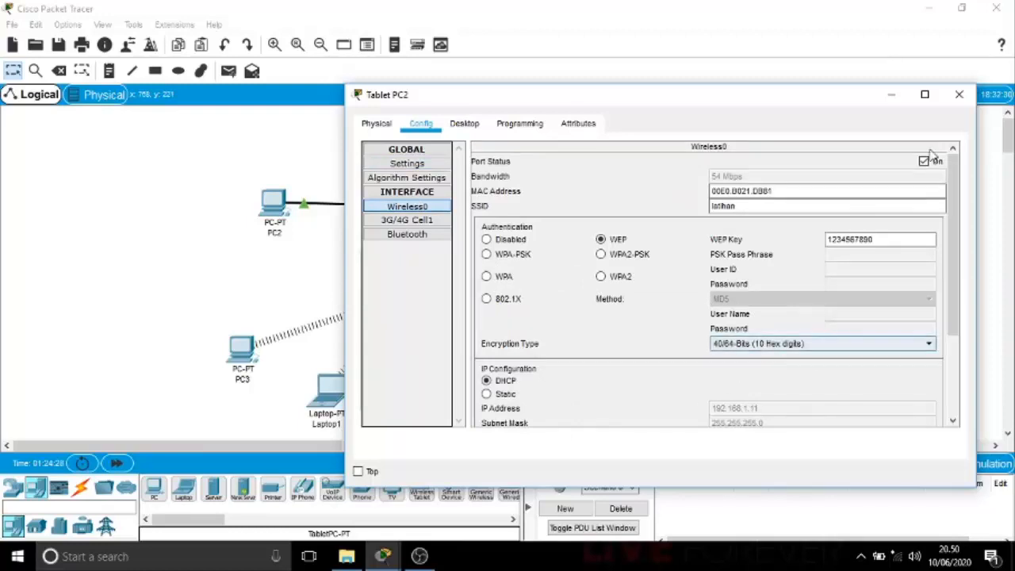
click(959, 94)
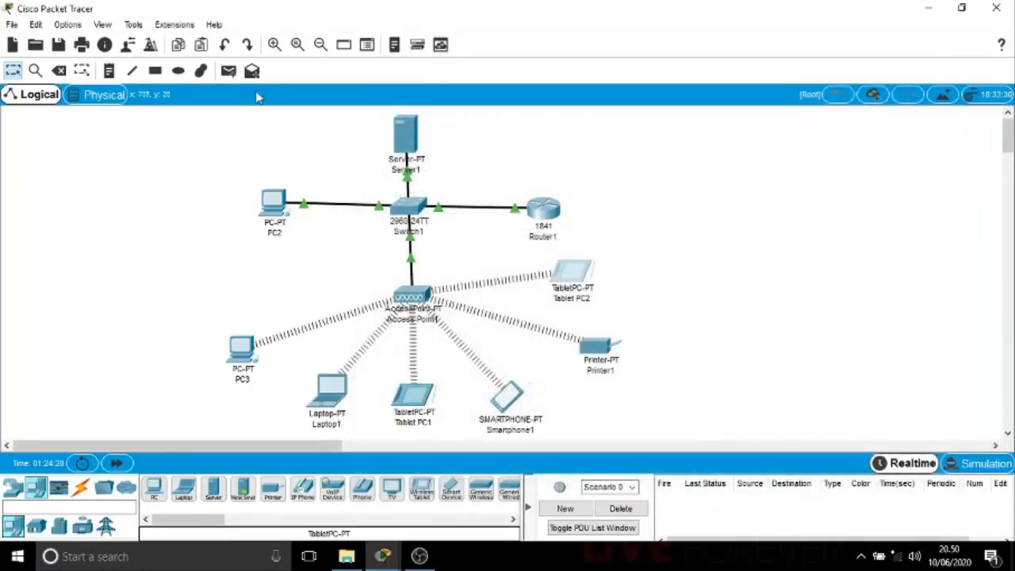
click(228, 71)
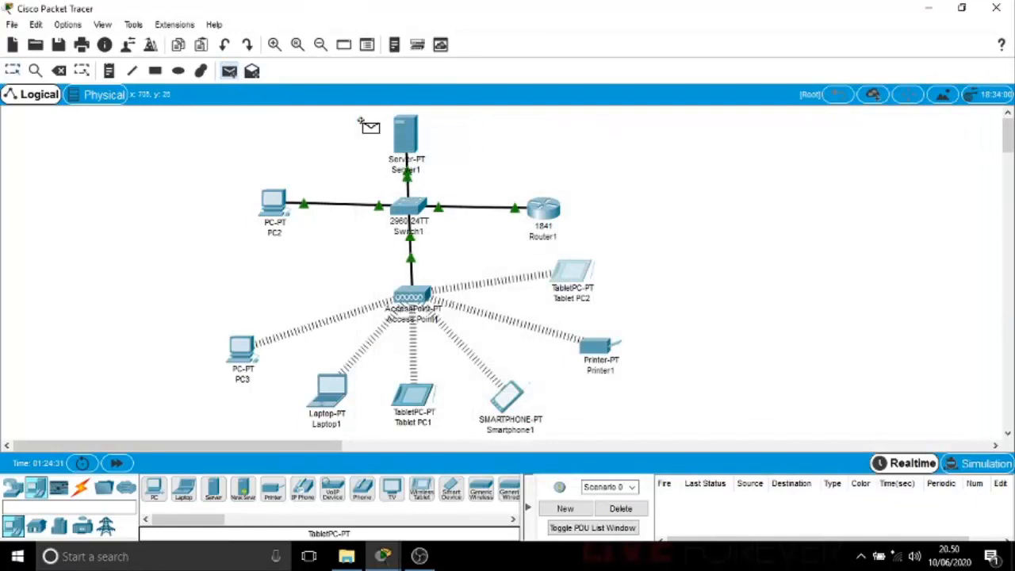
click(569, 268)
click(270, 202)
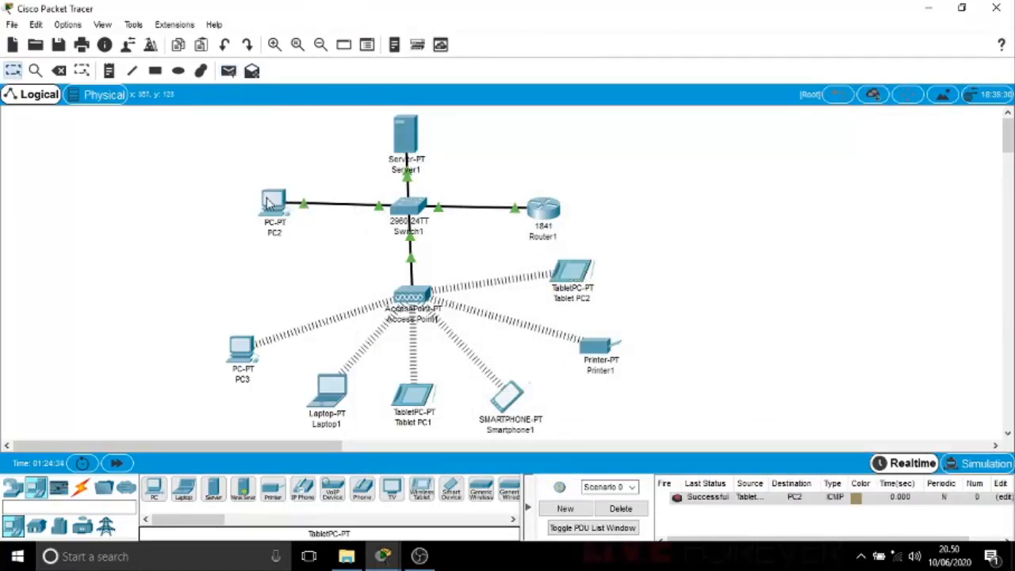
click(688, 499)
- Add a SMARTPHONE-PT to the workspace between PC2 and PC3, nudging it slightly away from PC3
click(459, 496)
click(249, 287)
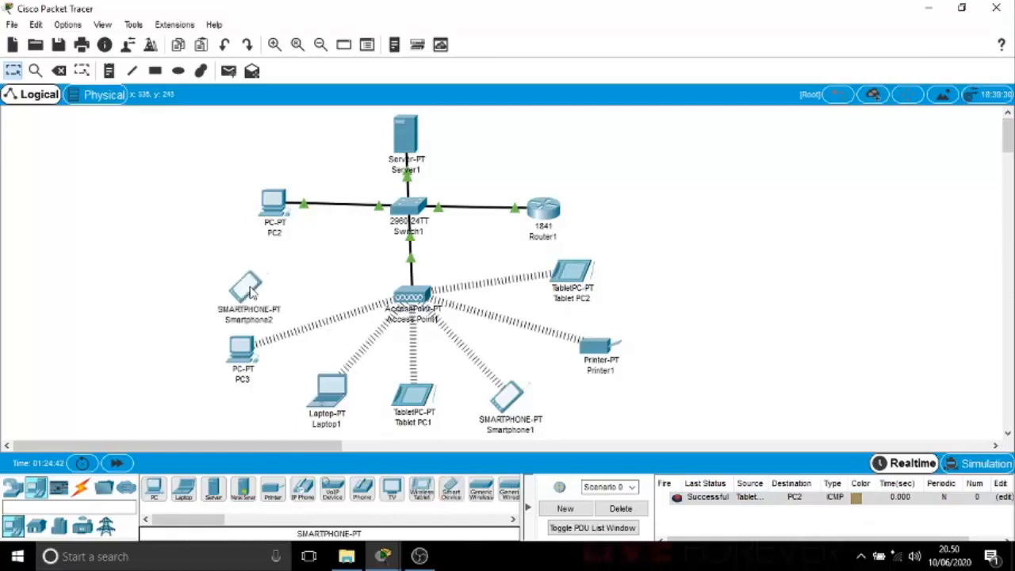
drag(248, 290, 241, 275)
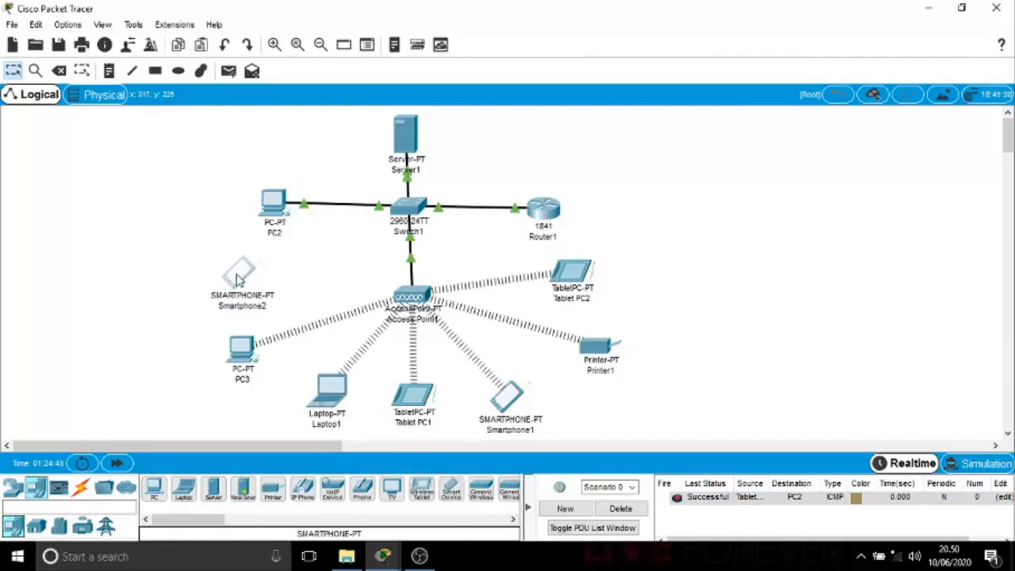
- Set the SSID of Smartphone2's Wireless0 interface to latihan and its authentication to WEP, entering the network's WEP key
click(237, 277)
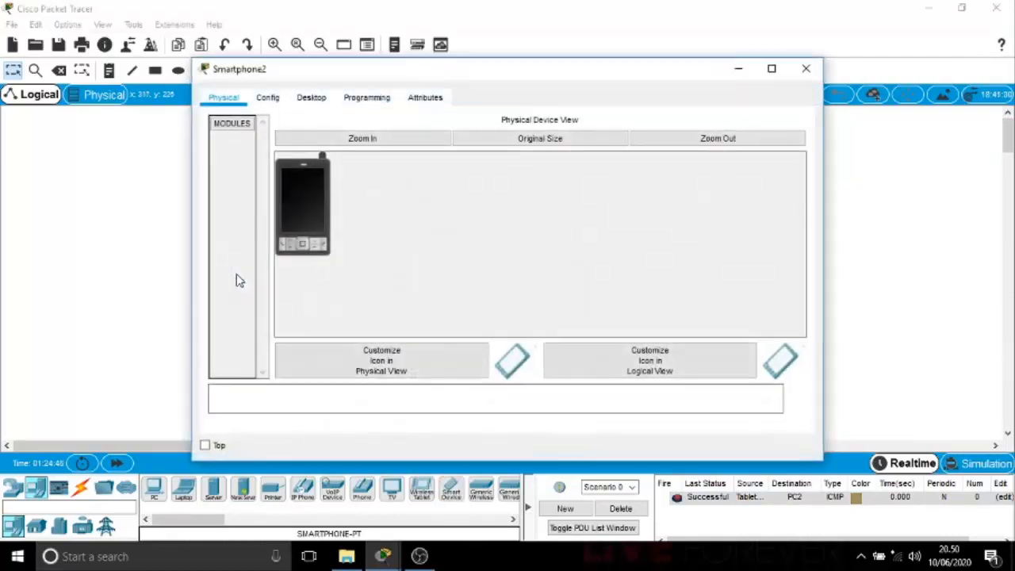
click(315, 104)
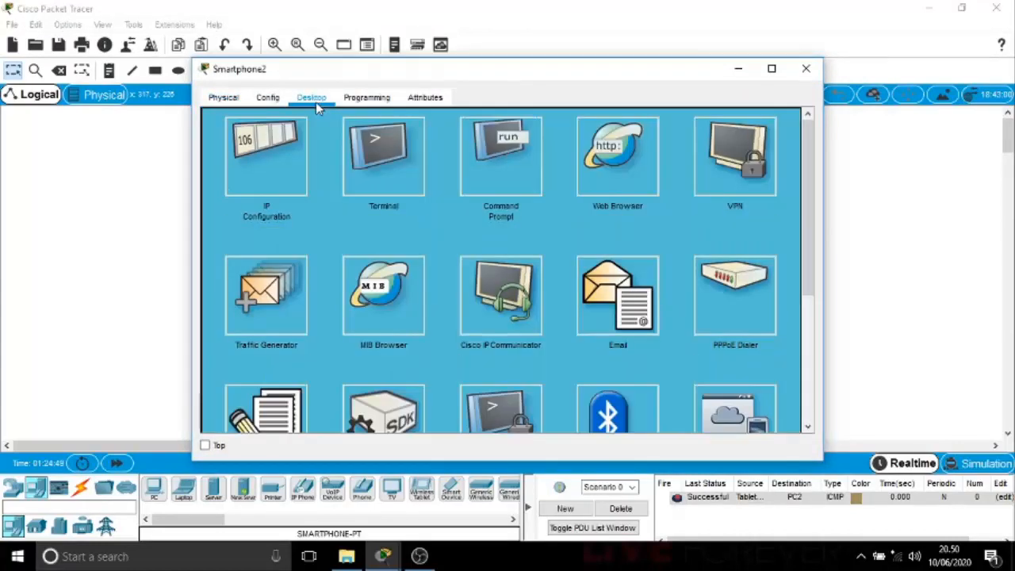
click(268, 101)
click(260, 180)
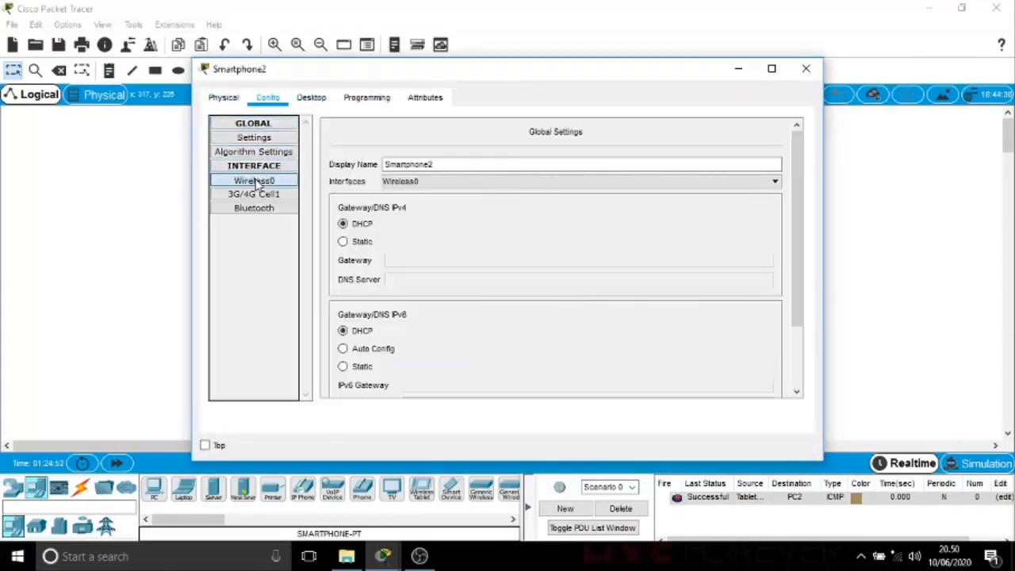
drag(624, 180, 486, 188)
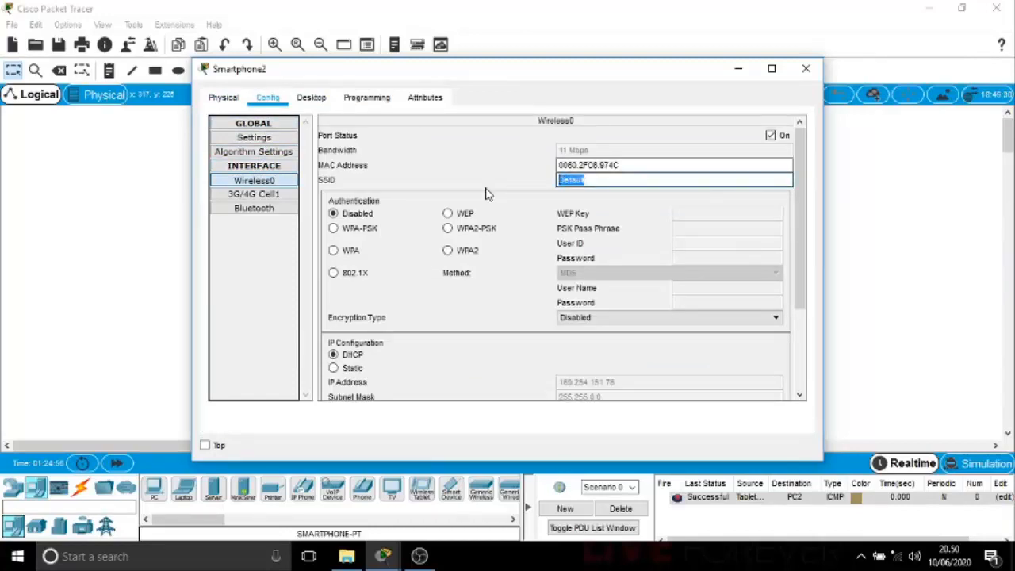
text(ls)
click(448, 214)
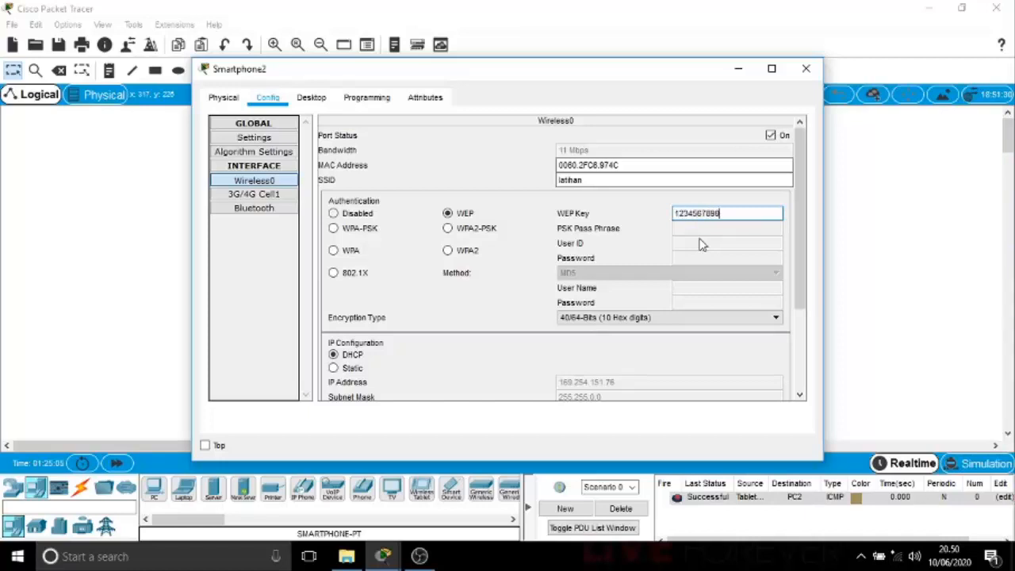
- Renew Smartphone2's wireless IPv4 address by toggling from Static back to DHCP, check its gateway and DNS in the global settings, and close its window
drag(802, 229, 804, 291)
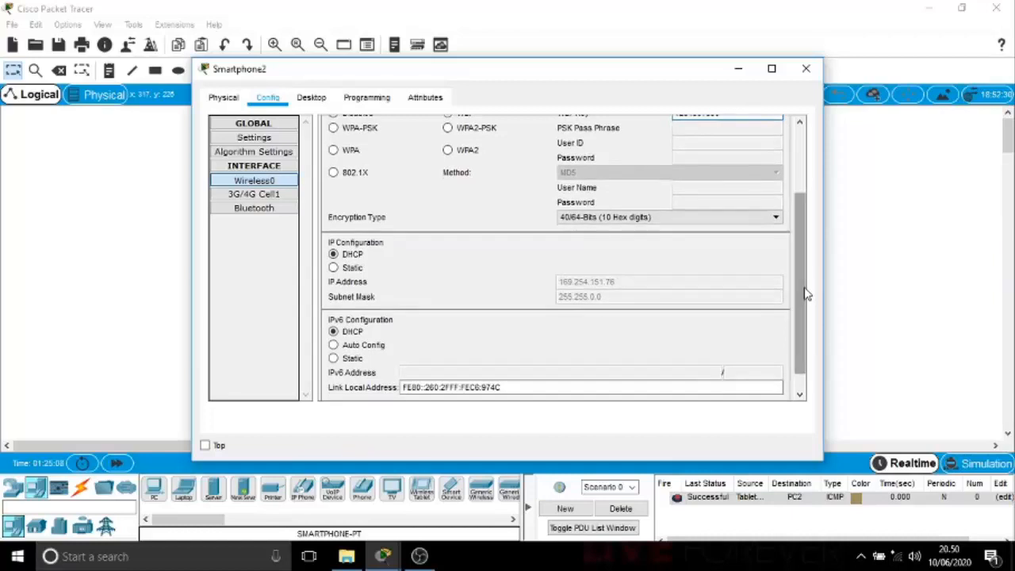
click(334, 268)
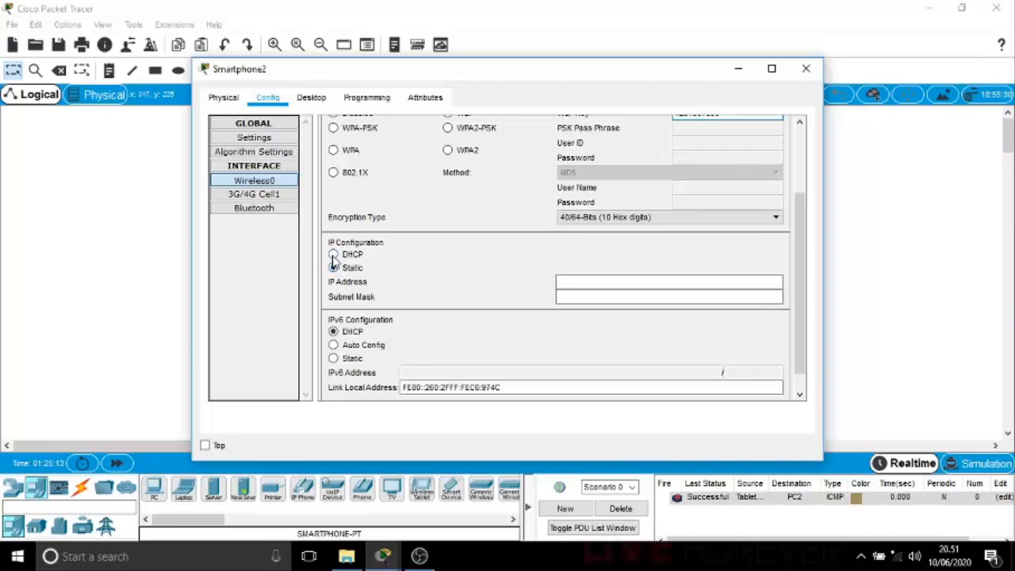
click(333, 256)
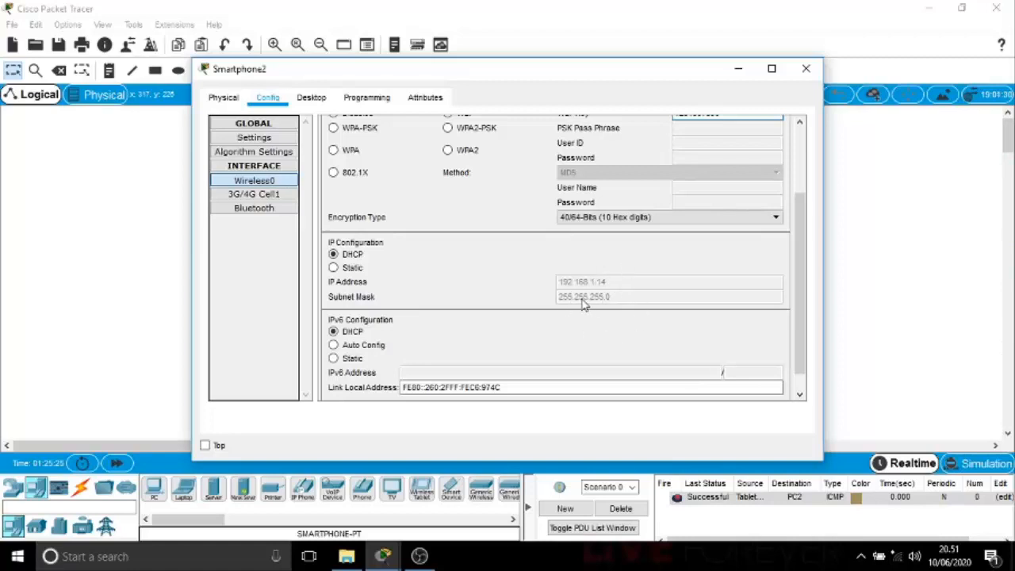
click(273, 140)
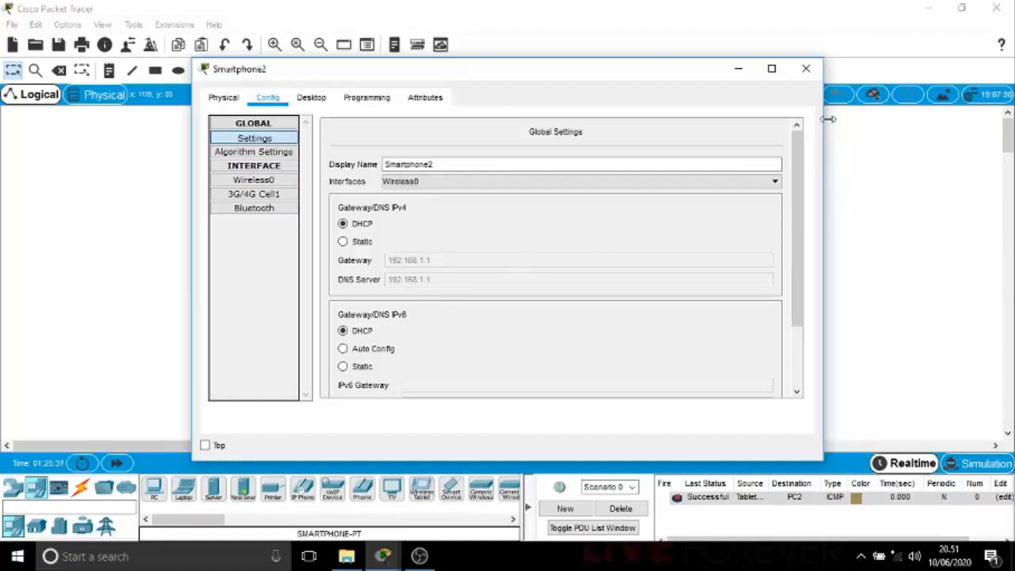
click(805, 72)
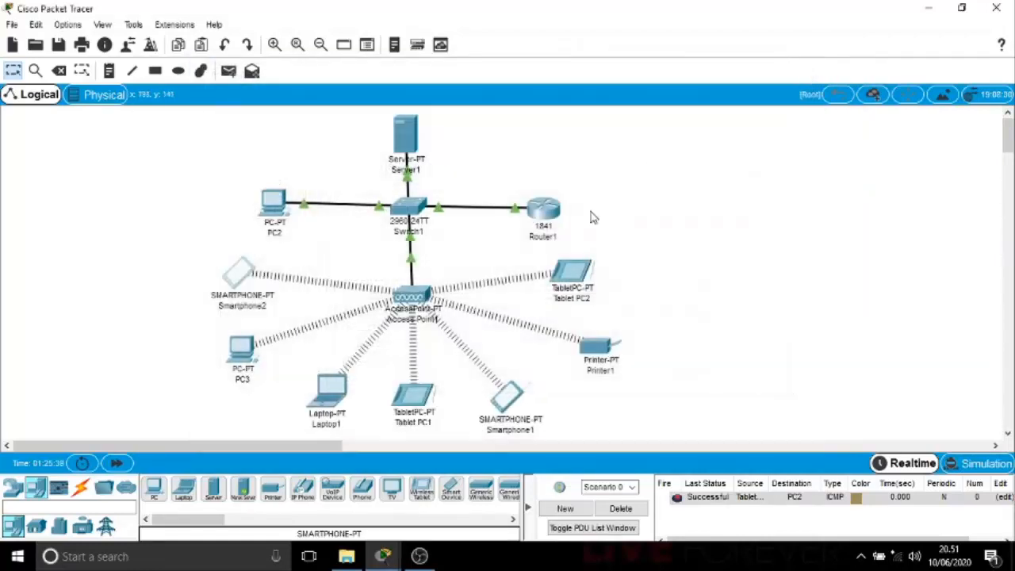